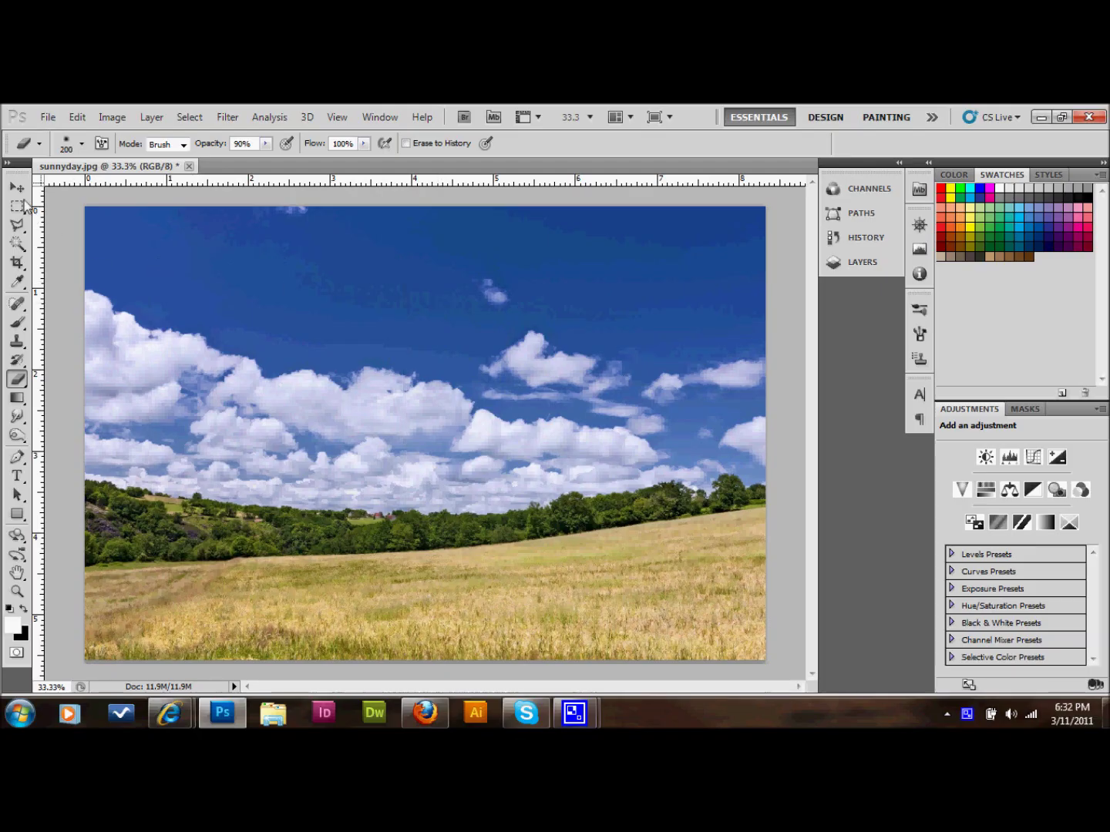
Step: Select the Move tool for the sunny field photo
left_click(17, 189)
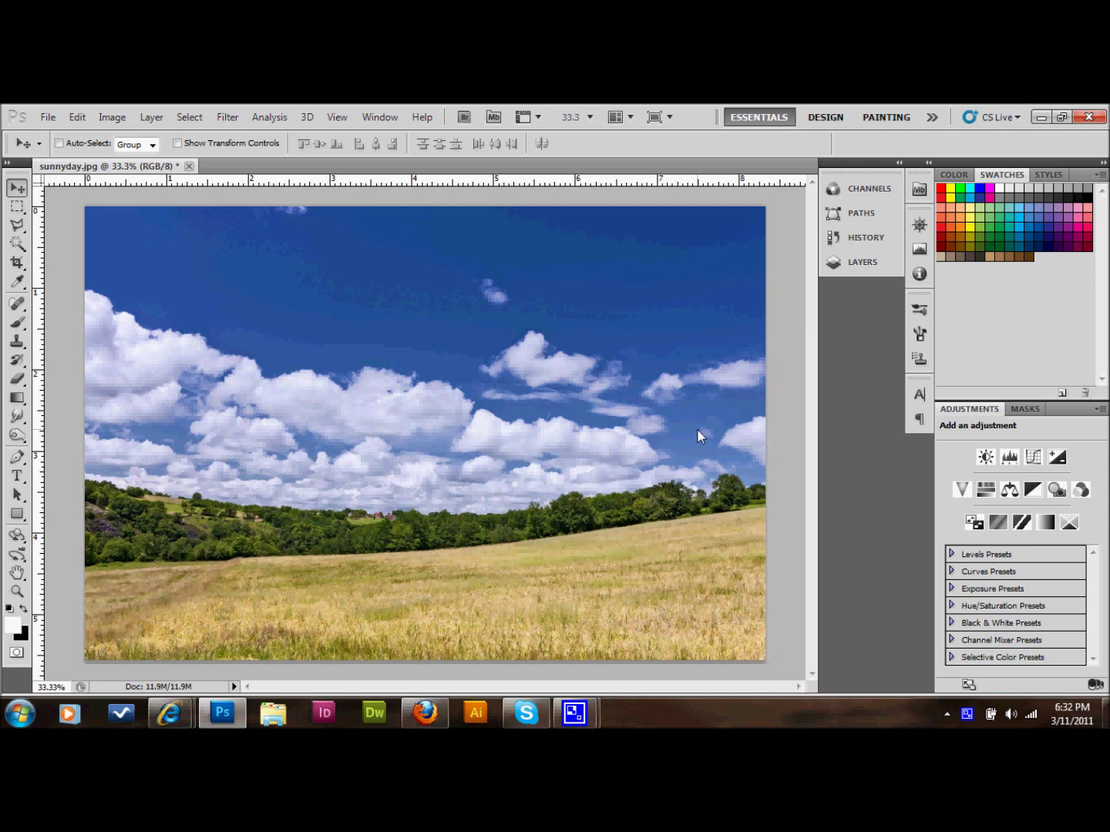
Step: Add a new layer above the background and name it 'rain'
left_click(859, 263)
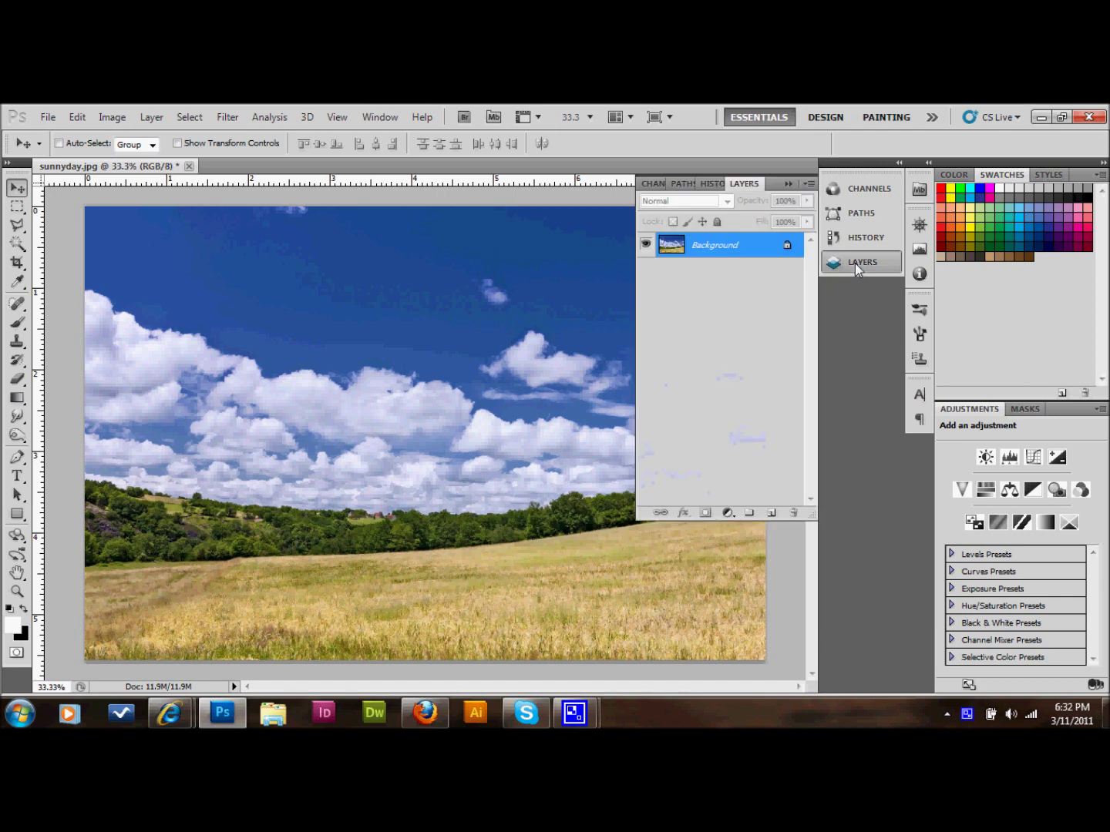
left_click(770, 511)
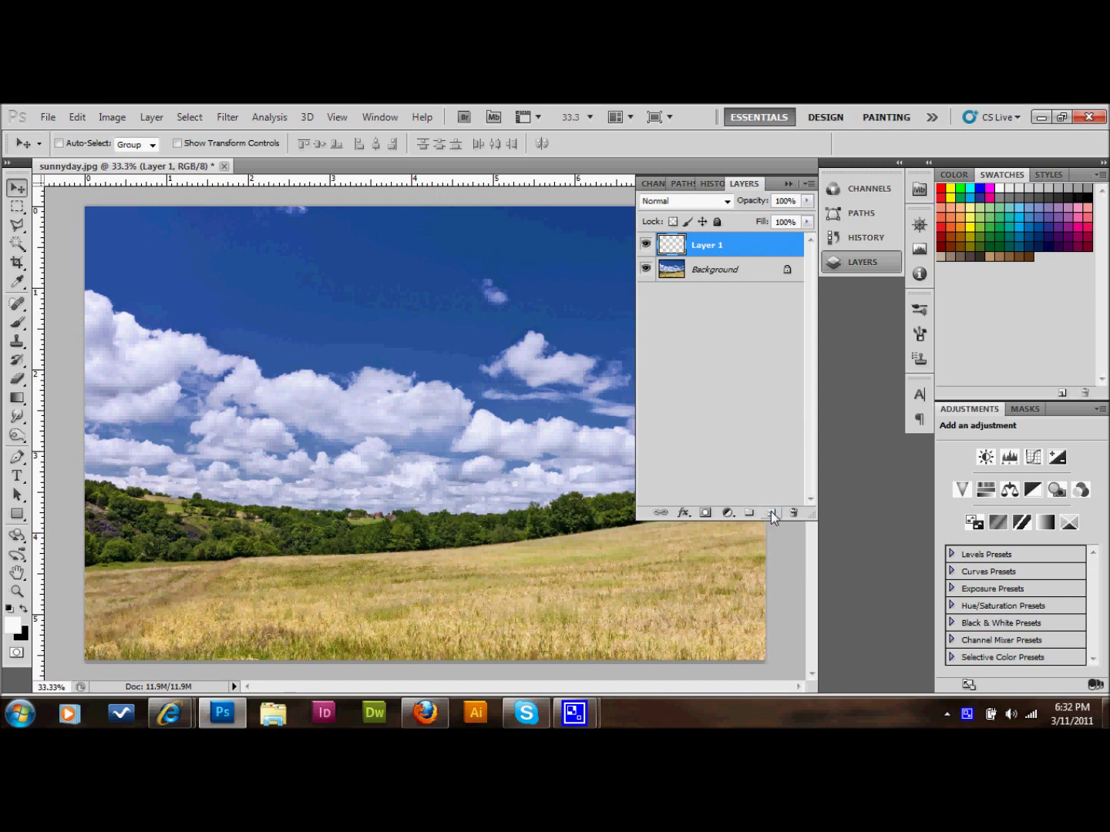
double_click(707, 246)
type("rain")
key("Return")
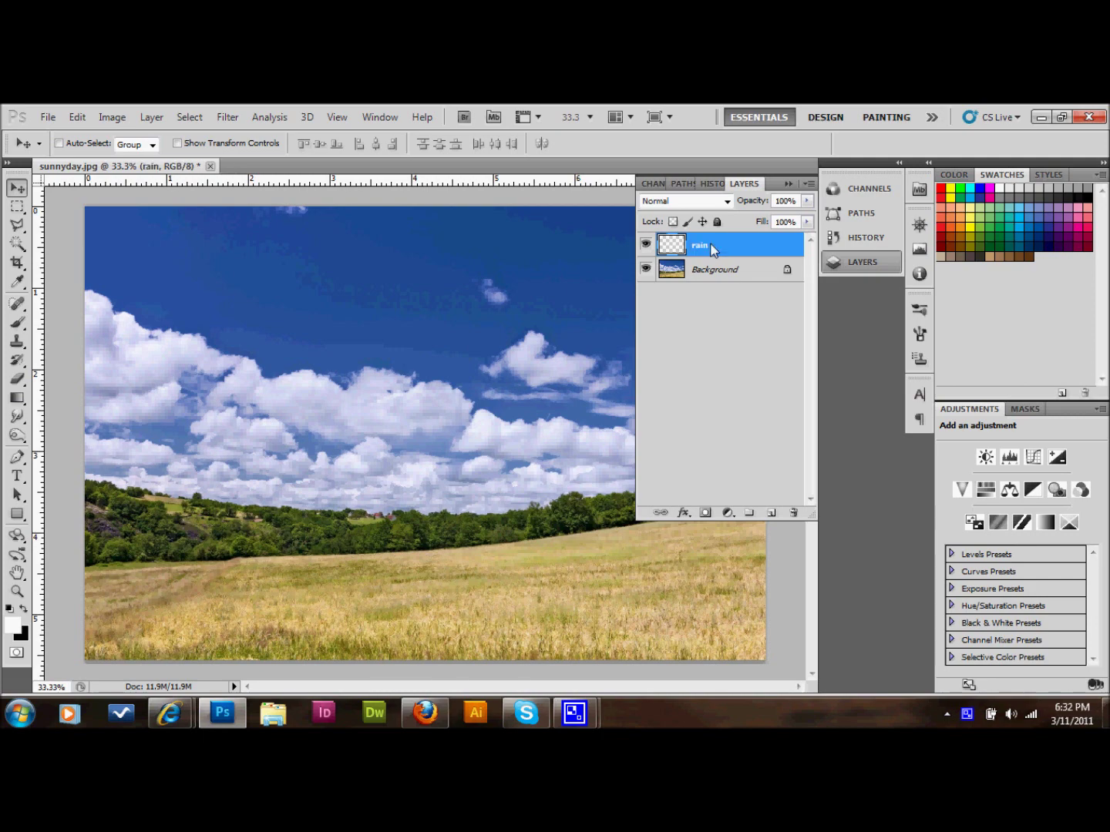
left_click(227, 117)
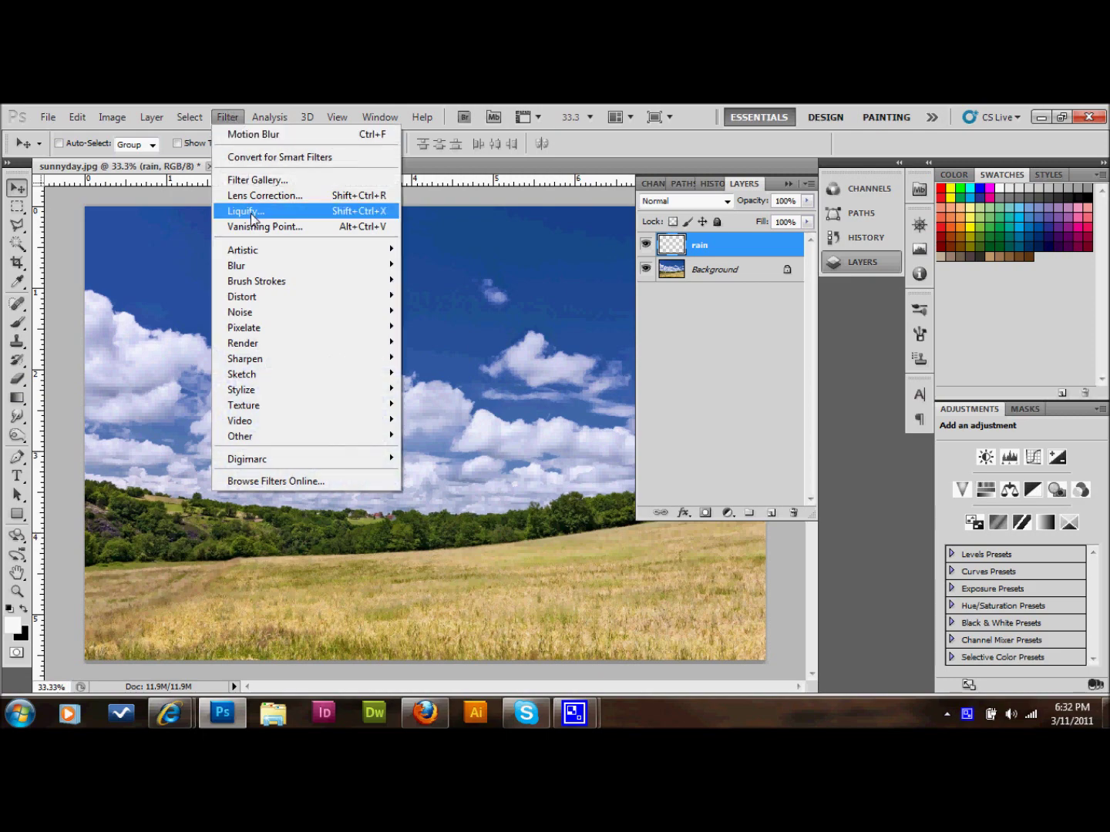
mouse_move(304, 343)
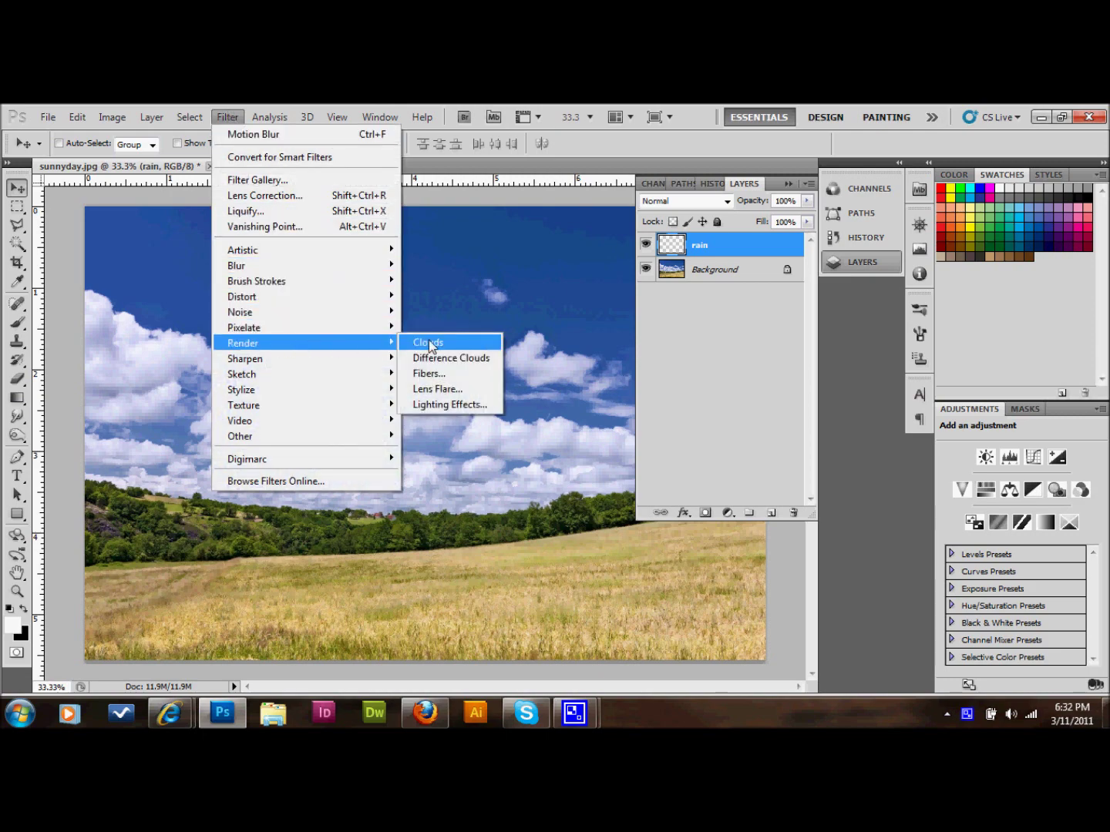
Step: Render Clouds on the rain layer and set its blend mode to Color Burn
left_click(445, 343)
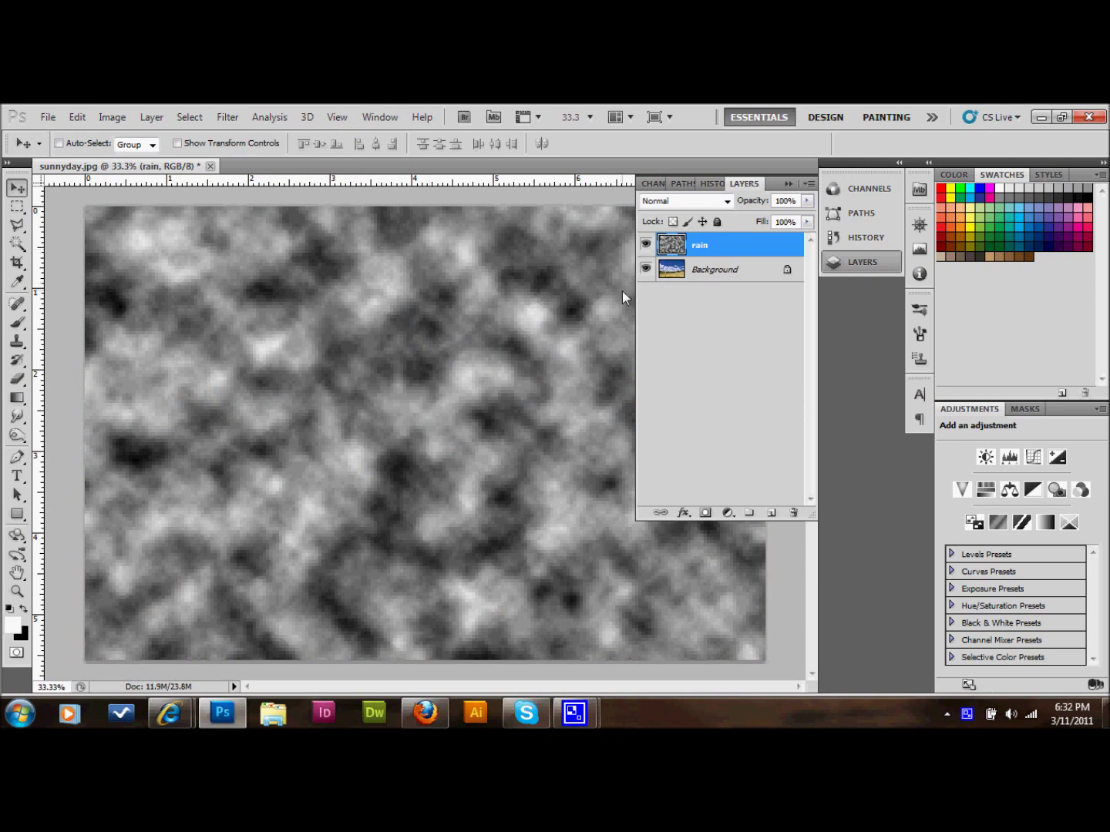
left_click(703, 201)
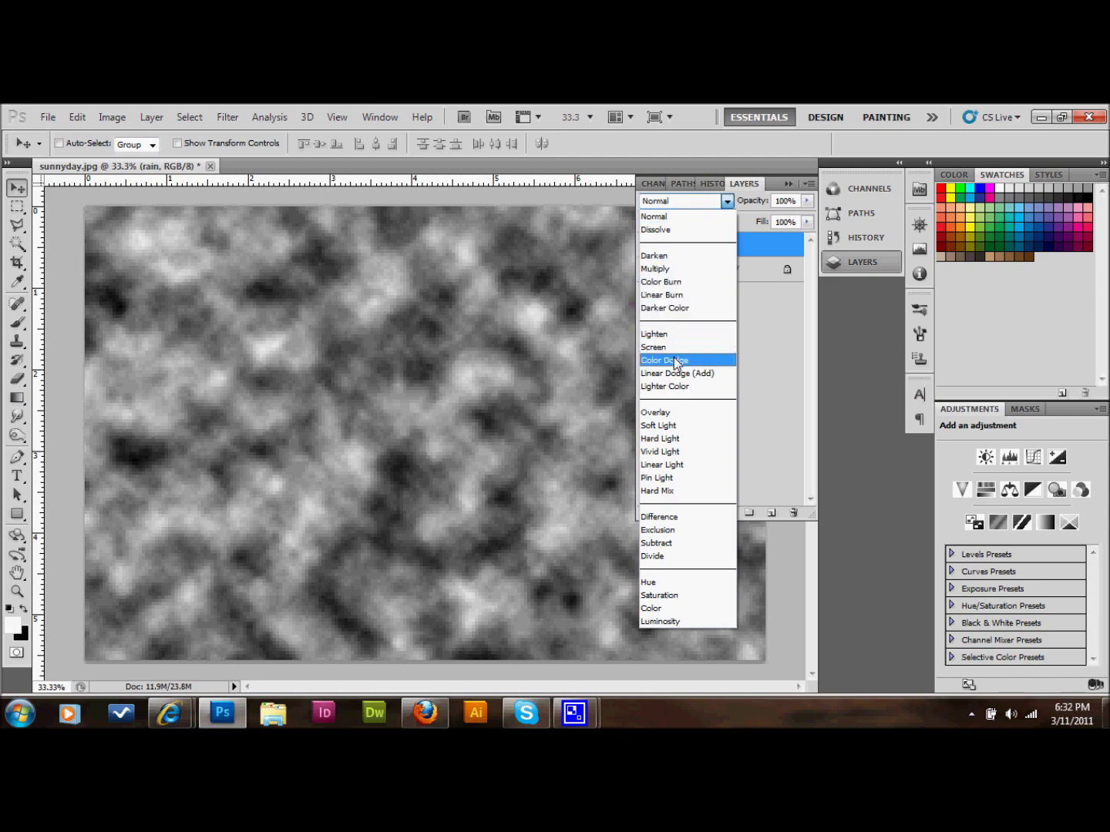
left_click(663, 282)
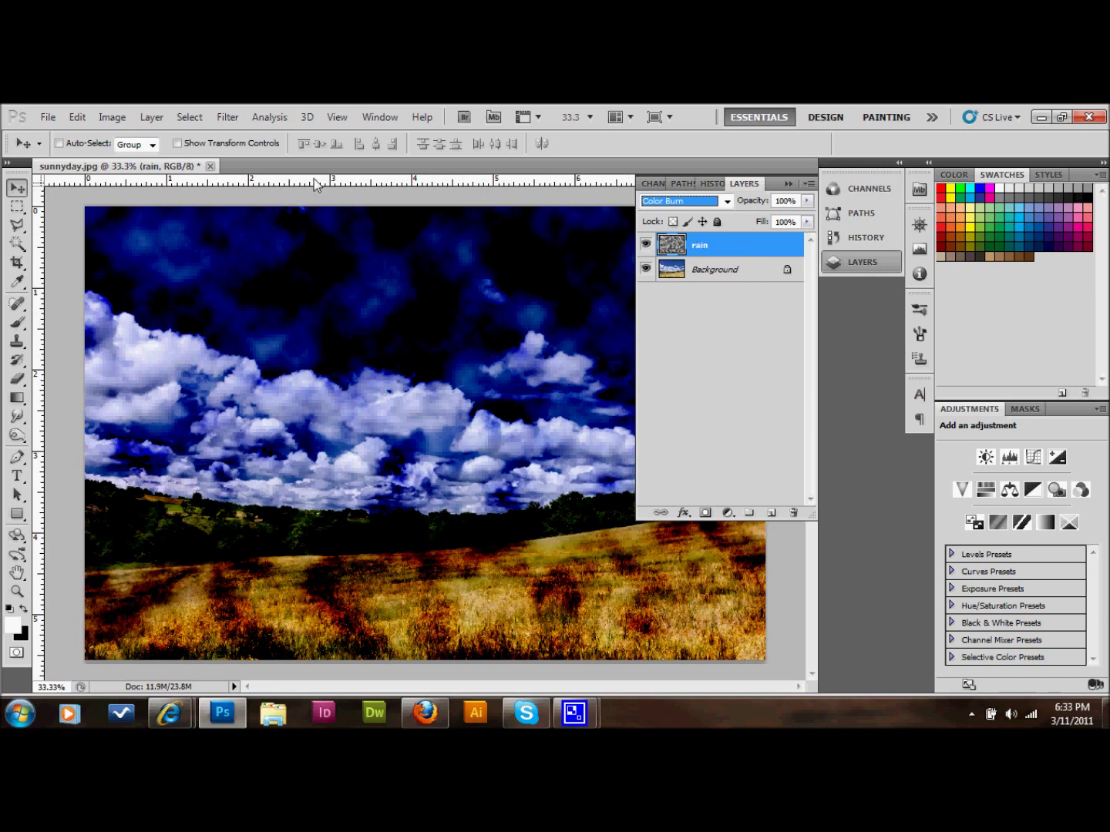
left_click(227, 117)
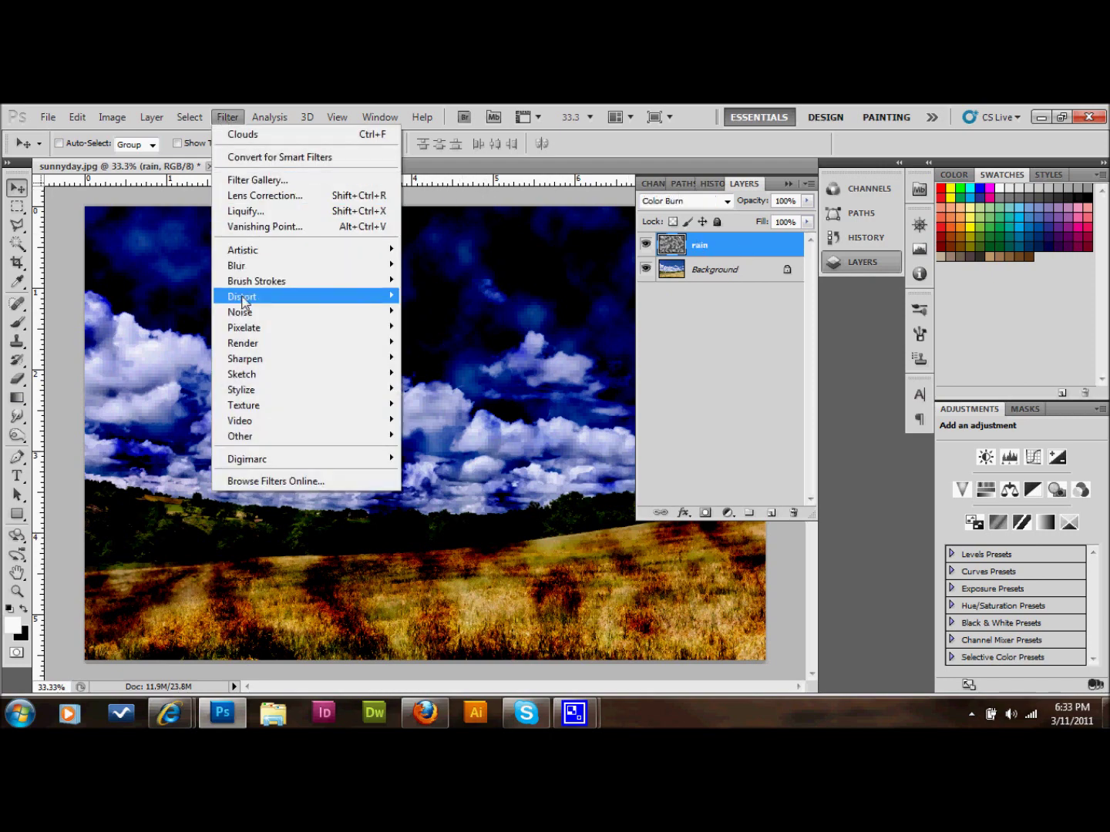
mouse_move(240, 312)
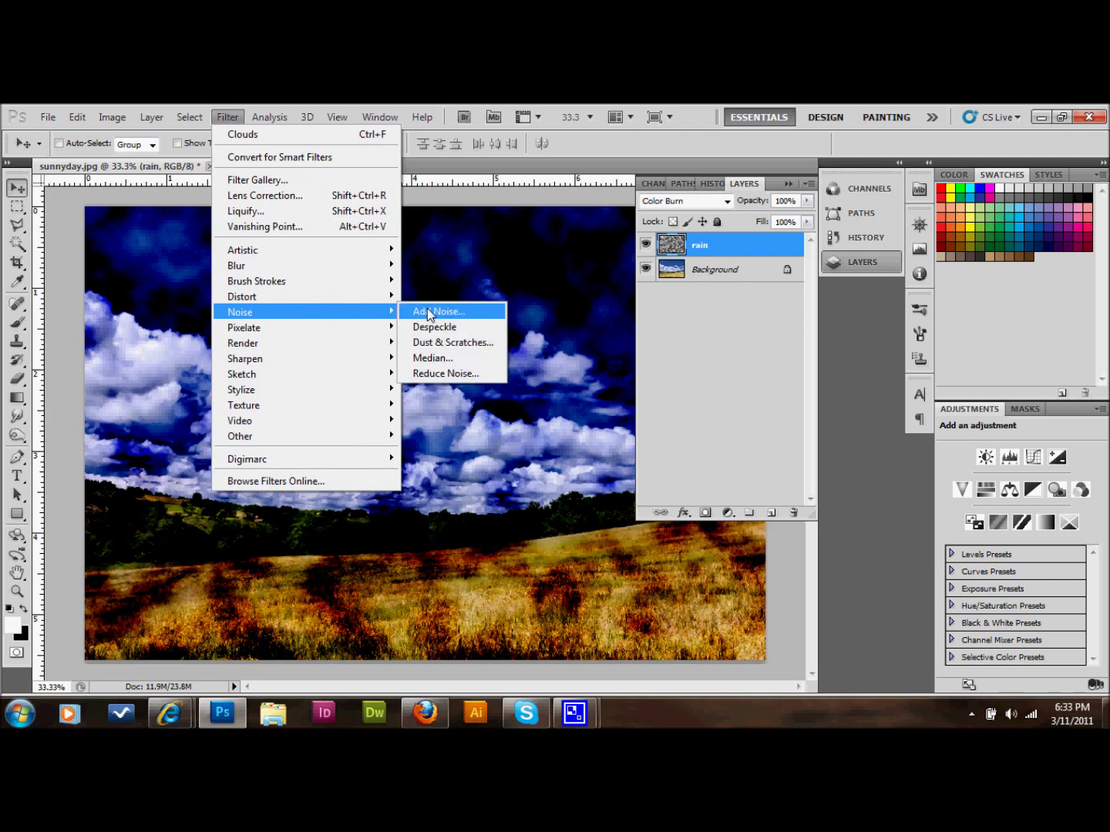
Step: Apply Add Noise at 55% with Uniform distribution to the rain layer
left_click(430, 310)
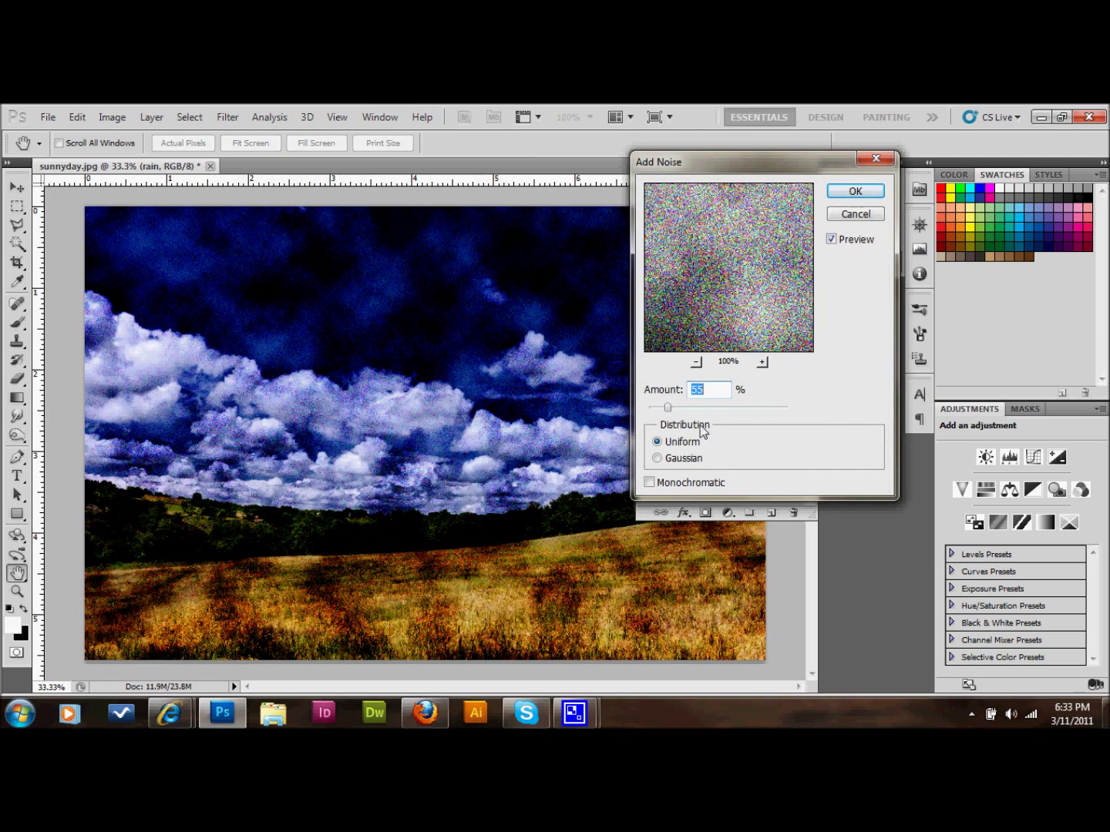
left_click(855, 191)
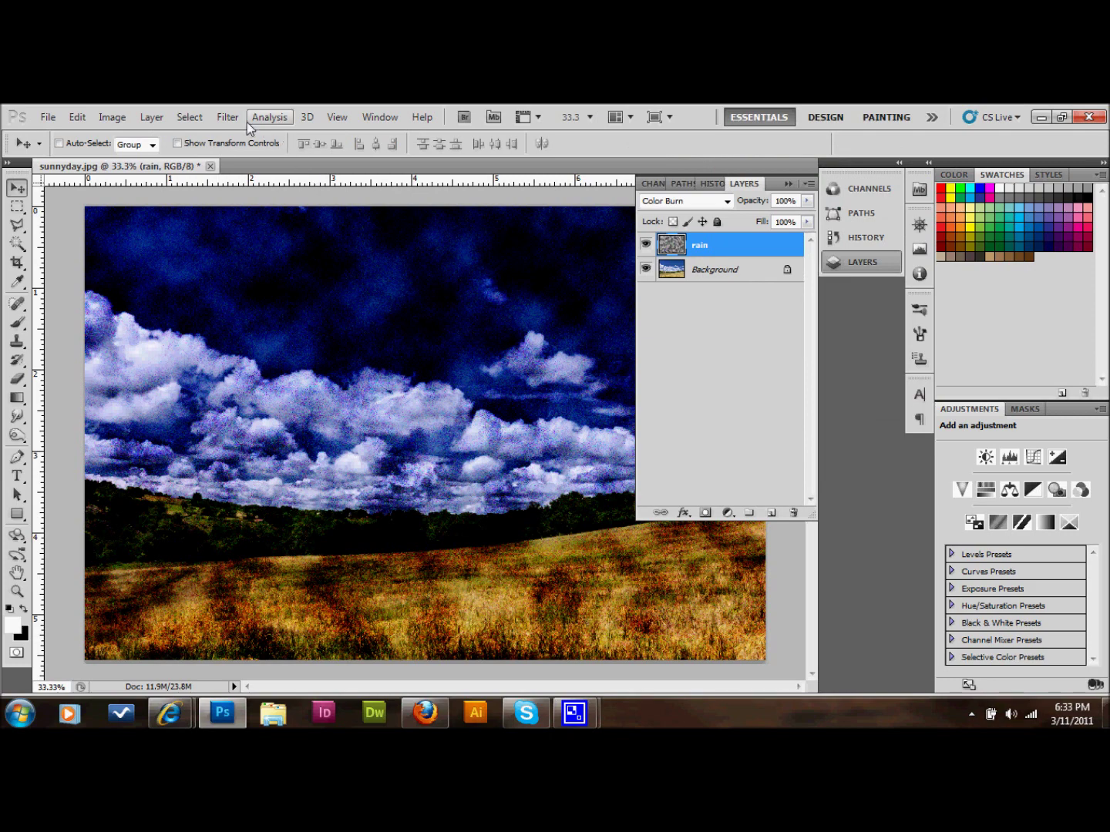
Step: Apply a Motion Blur with -83° angle and 20 pixels distance to the rain layer
left_click(228, 117)
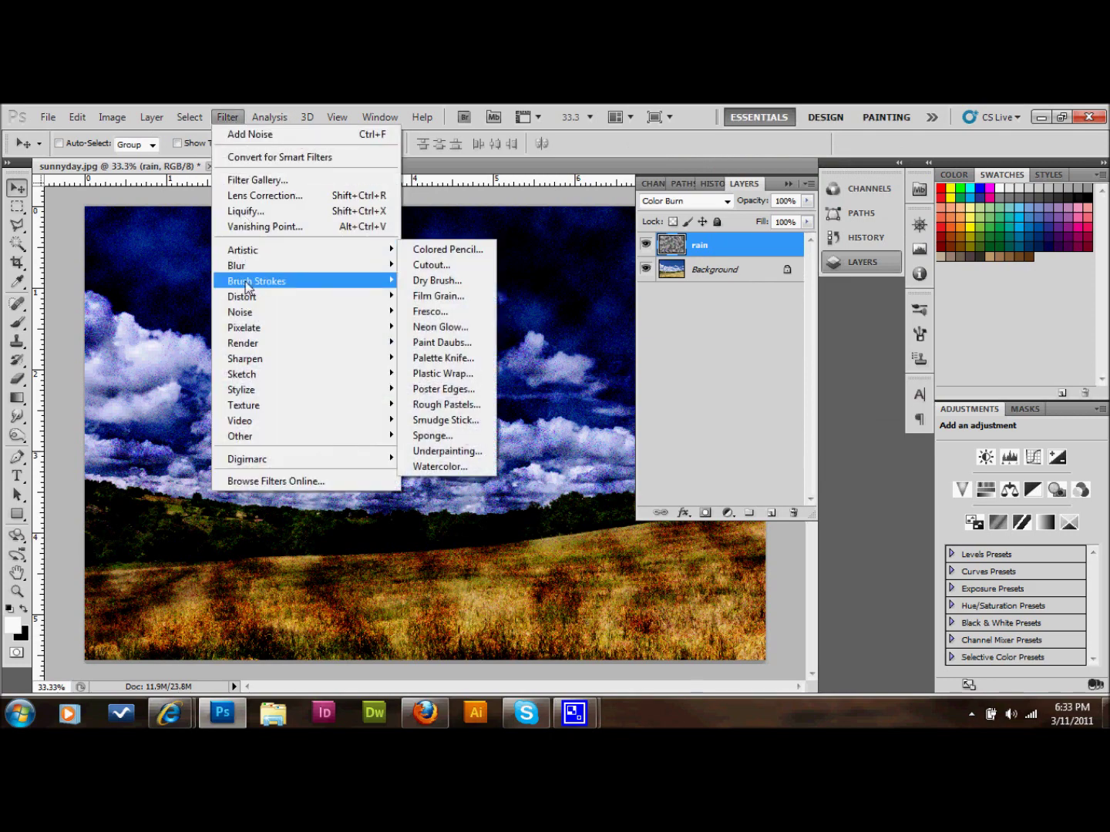
mouse_move(306, 266)
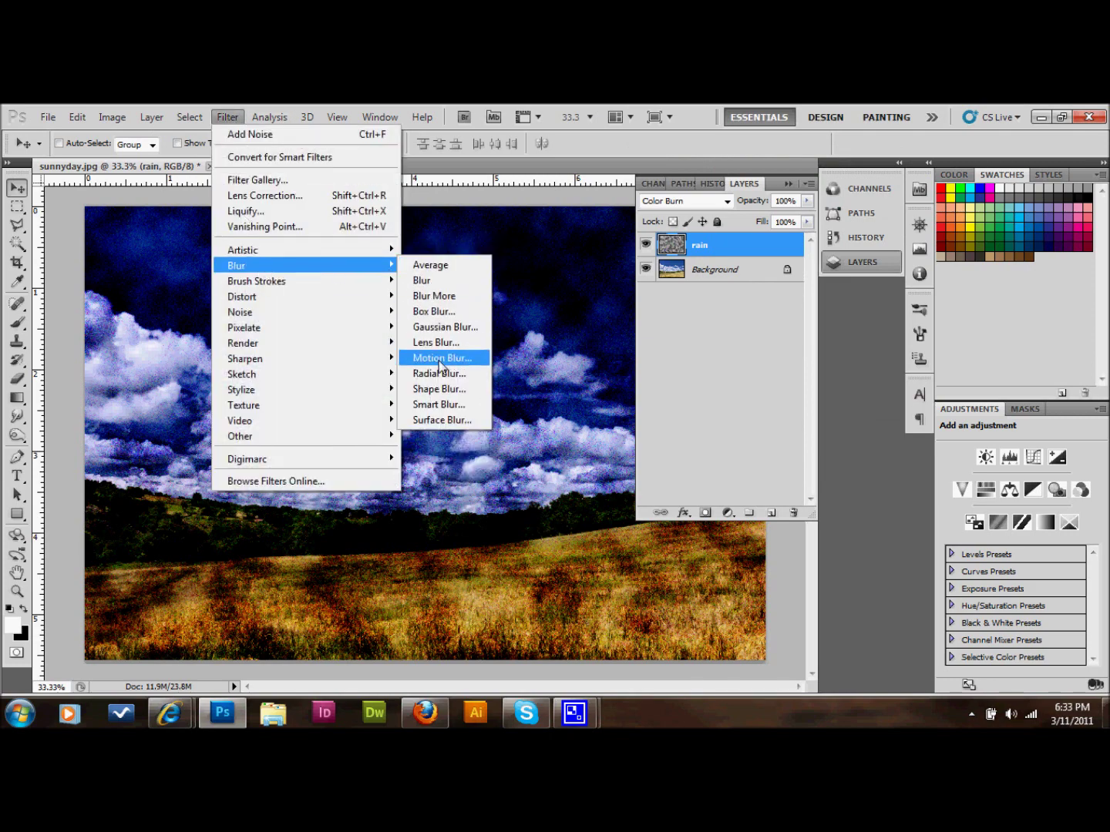
left_click(441, 359)
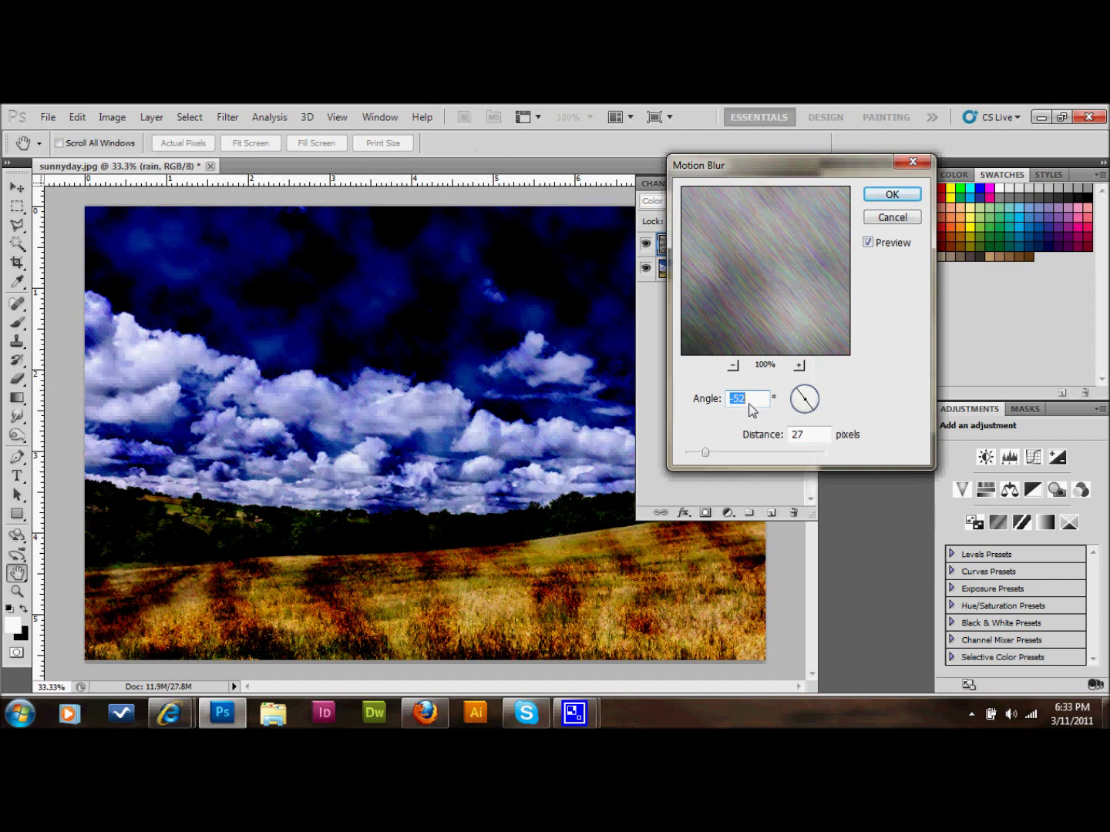
left_click(705, 453)
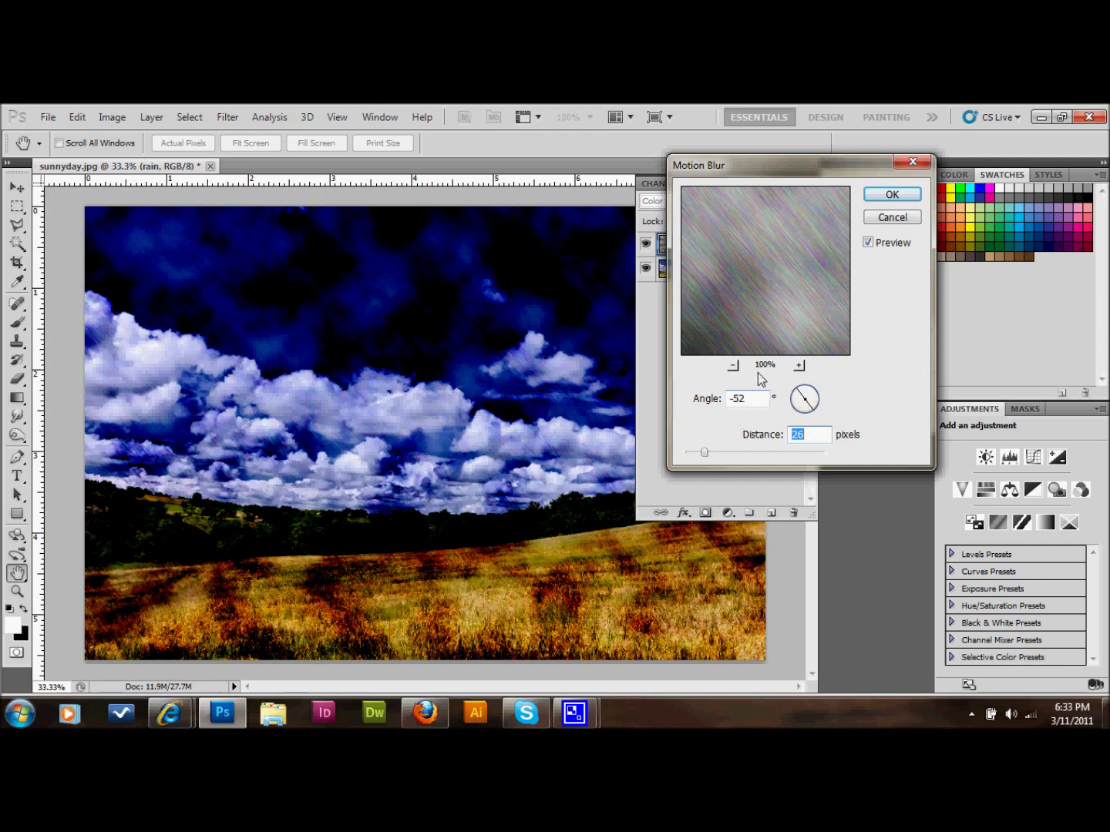
left_click_drag(814, 414, 809, 420)
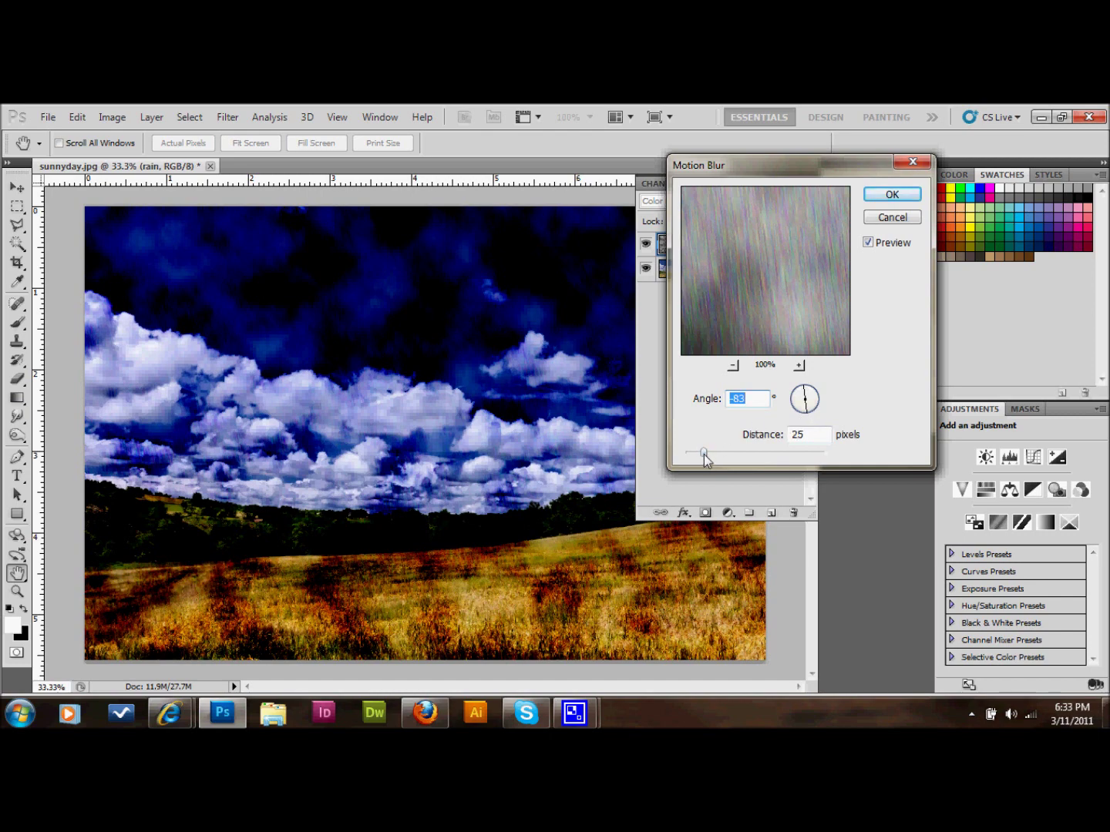
mouse_move(704, 455)
left_mouse_down()
mouse_move(726, 455)
mouse_move(707, 455)
left_mouse_up()
left_click_drag(705, 453, 699, 454)
left_click_drag(699, 455, 701, 450)
left_click(892, 194)
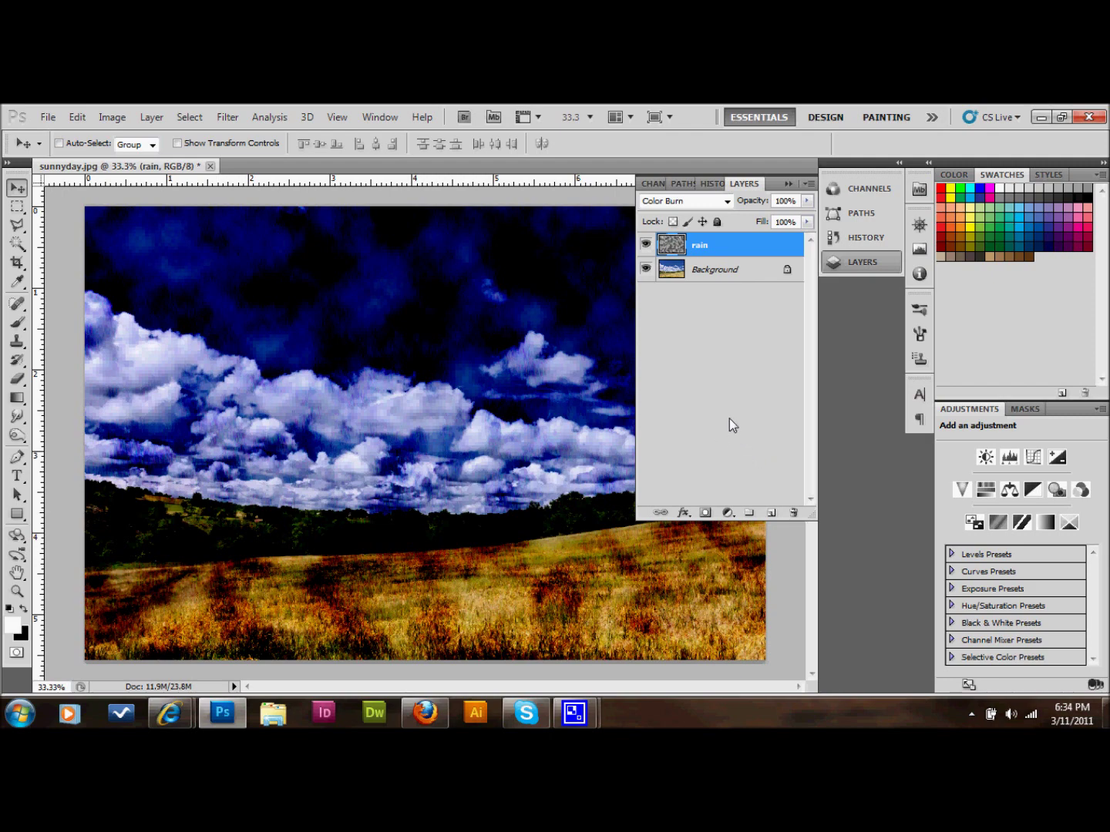
Step: Add a new top layer named 'lightning'
left_click(771, 514)
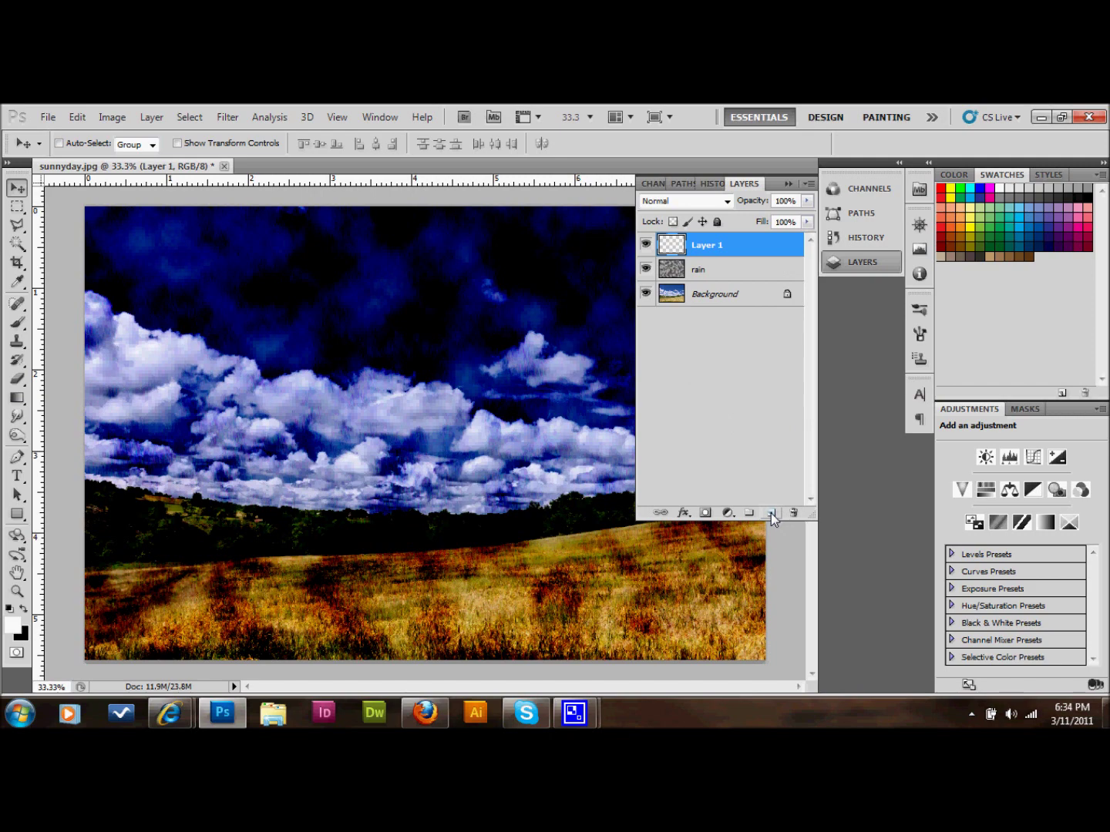
double_click(709, 247)
type("lightn")
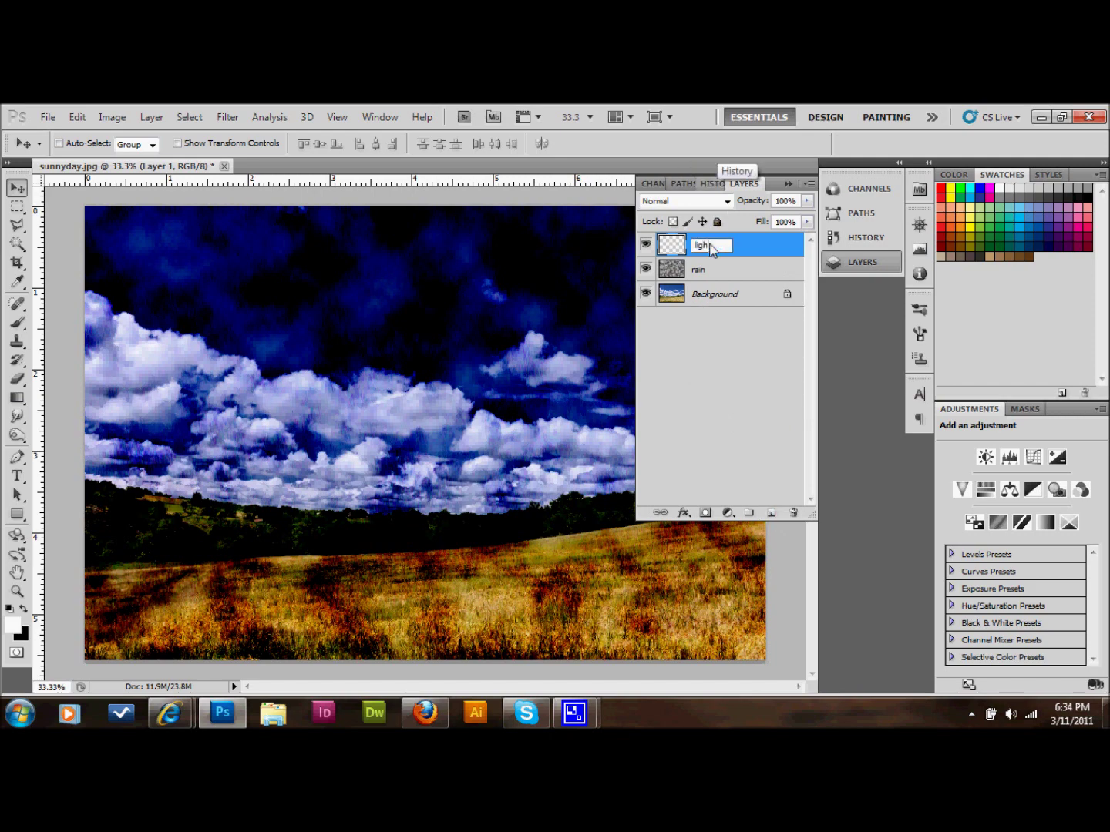
type("ing")
key("Return")
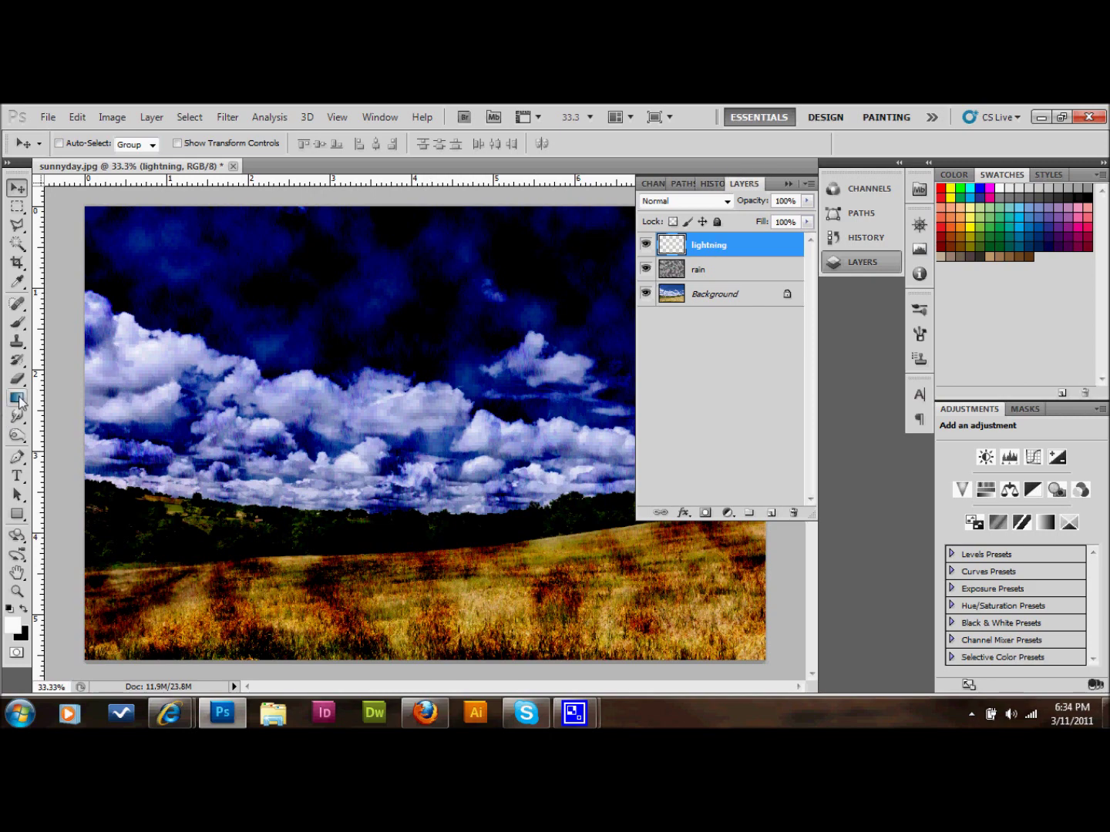
Step: Fill the lightning layer with a black-to-white gradient band using the Gradient tool
left_click(17, 399)
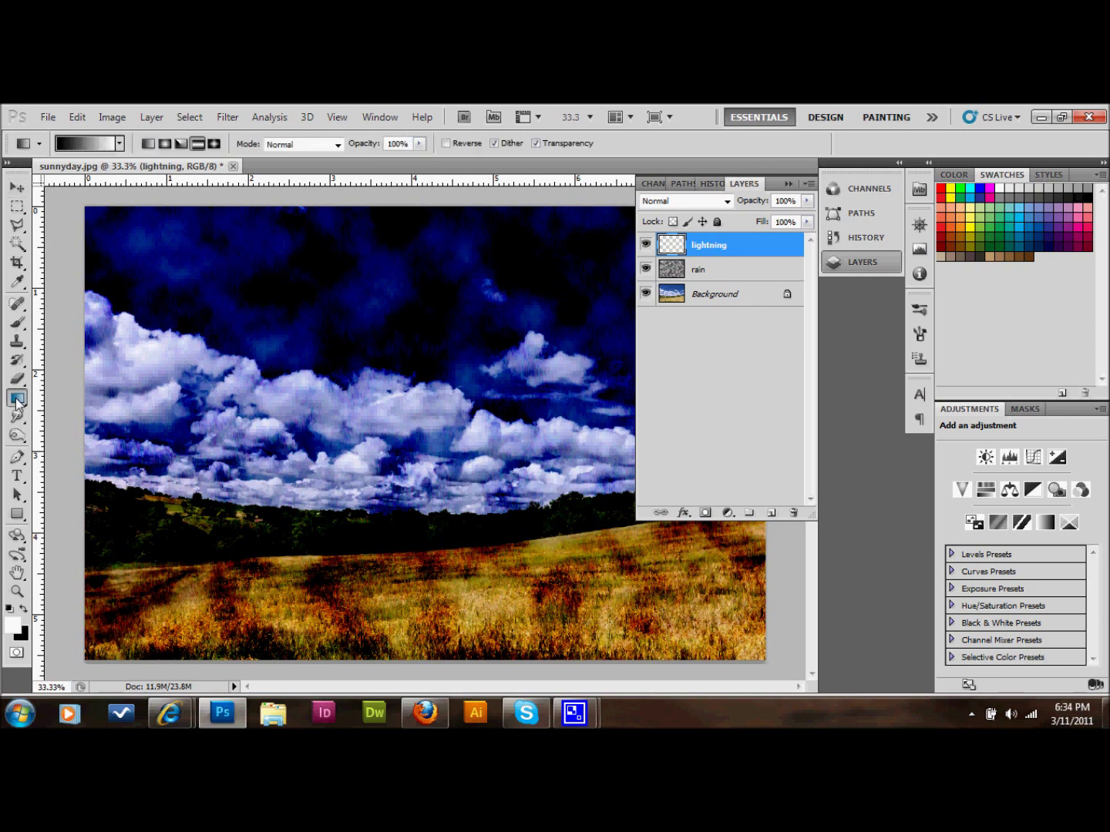
right_click(18, 399)
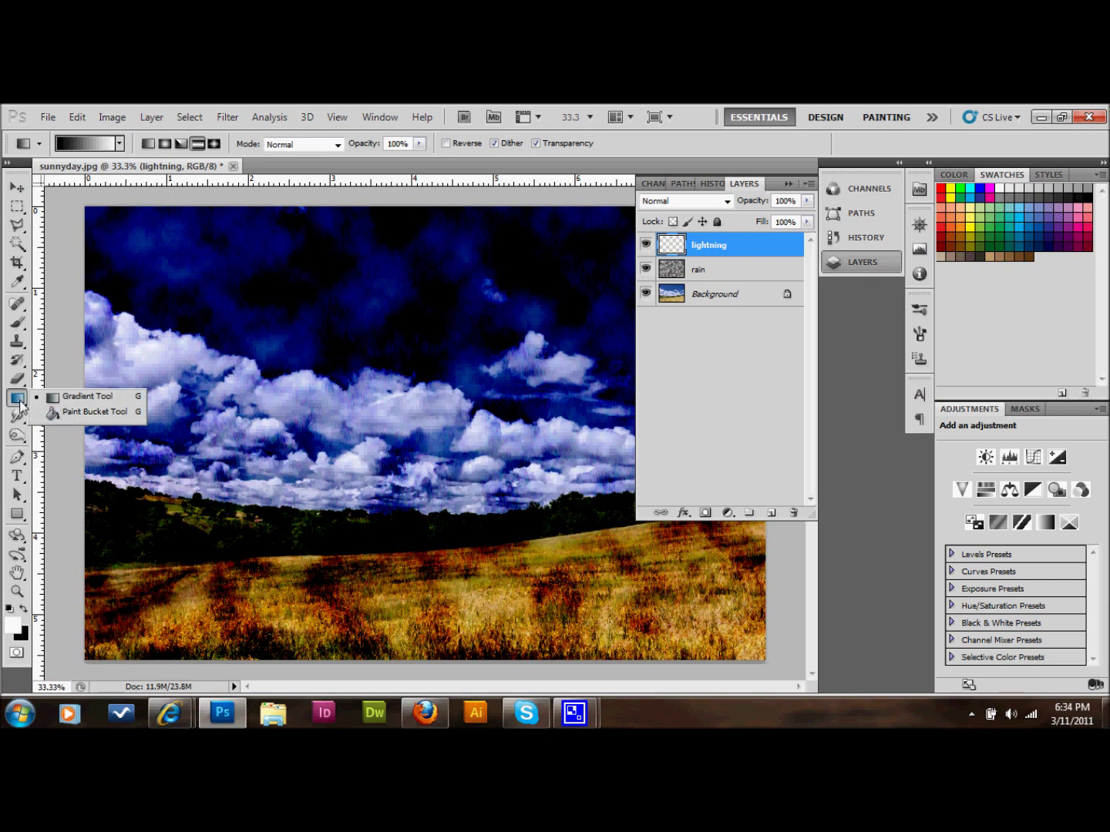
left_click(87, 397)
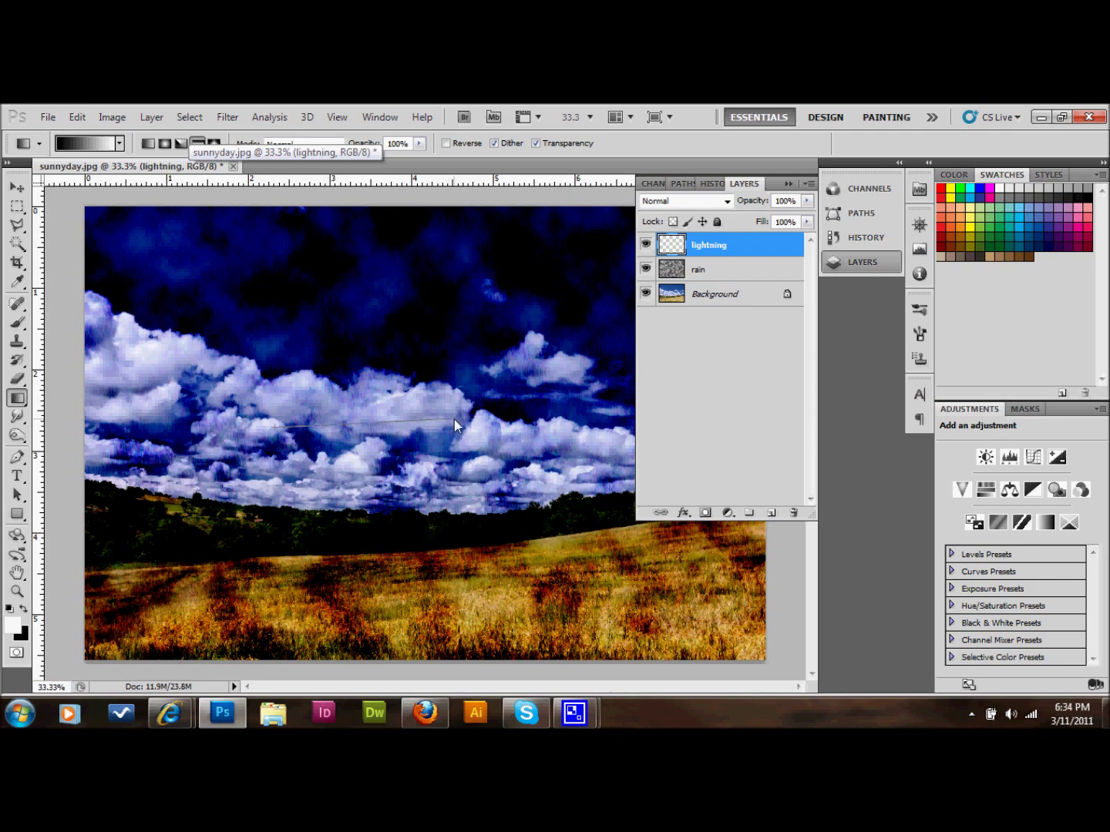
left_click_drag(276, 434, 454, 420)
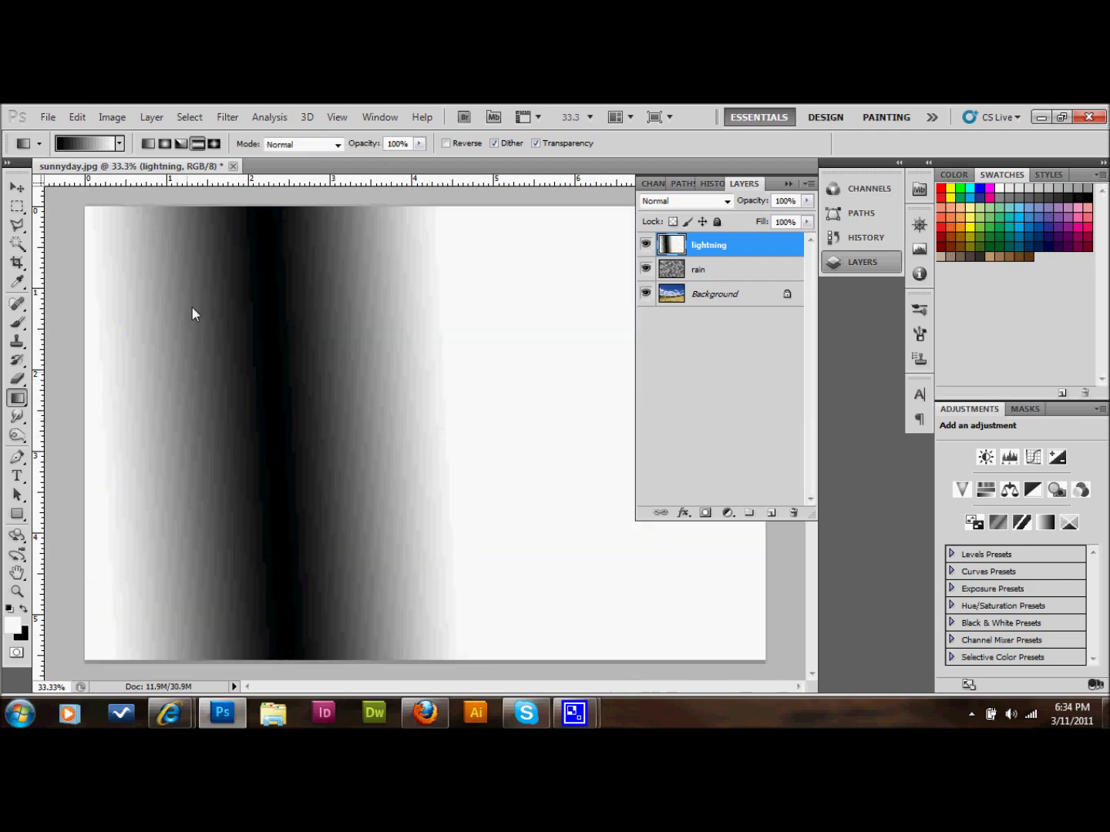
Step: Render Difference Clouds on the lightning layer and invert them with Ctrl+I
left_click(228, 116)
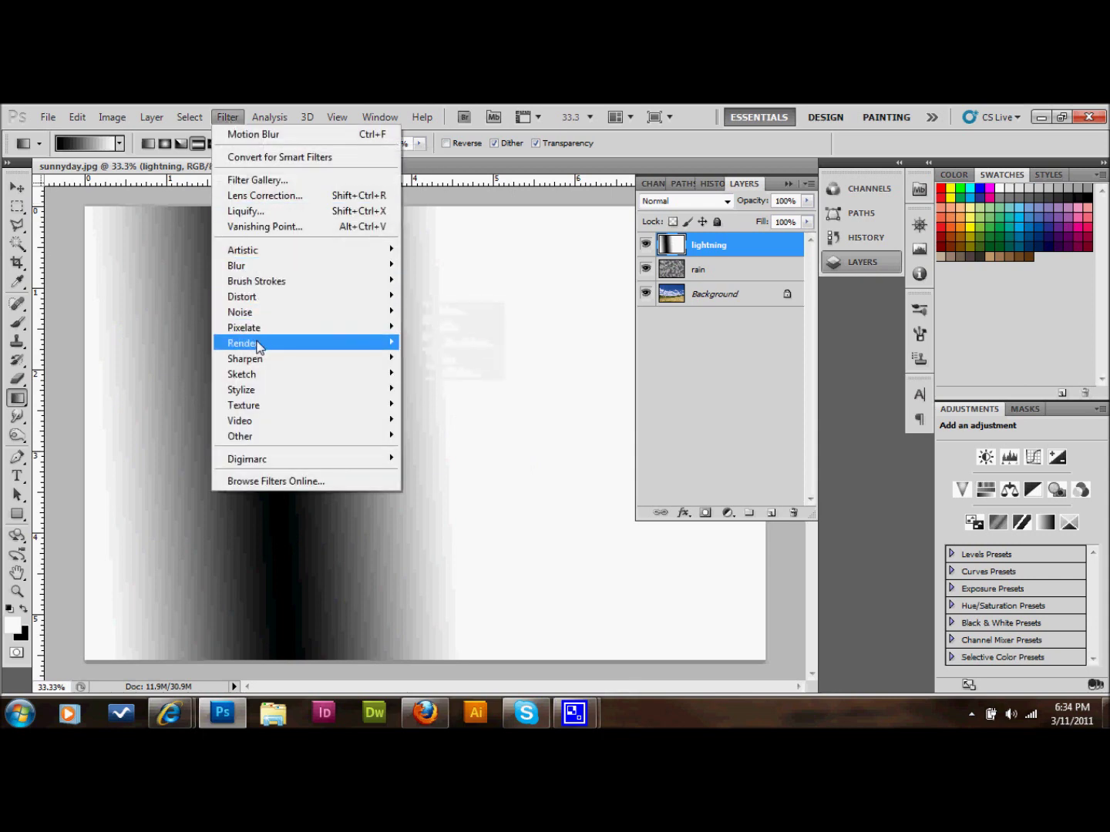
mouse_move(242, 342)
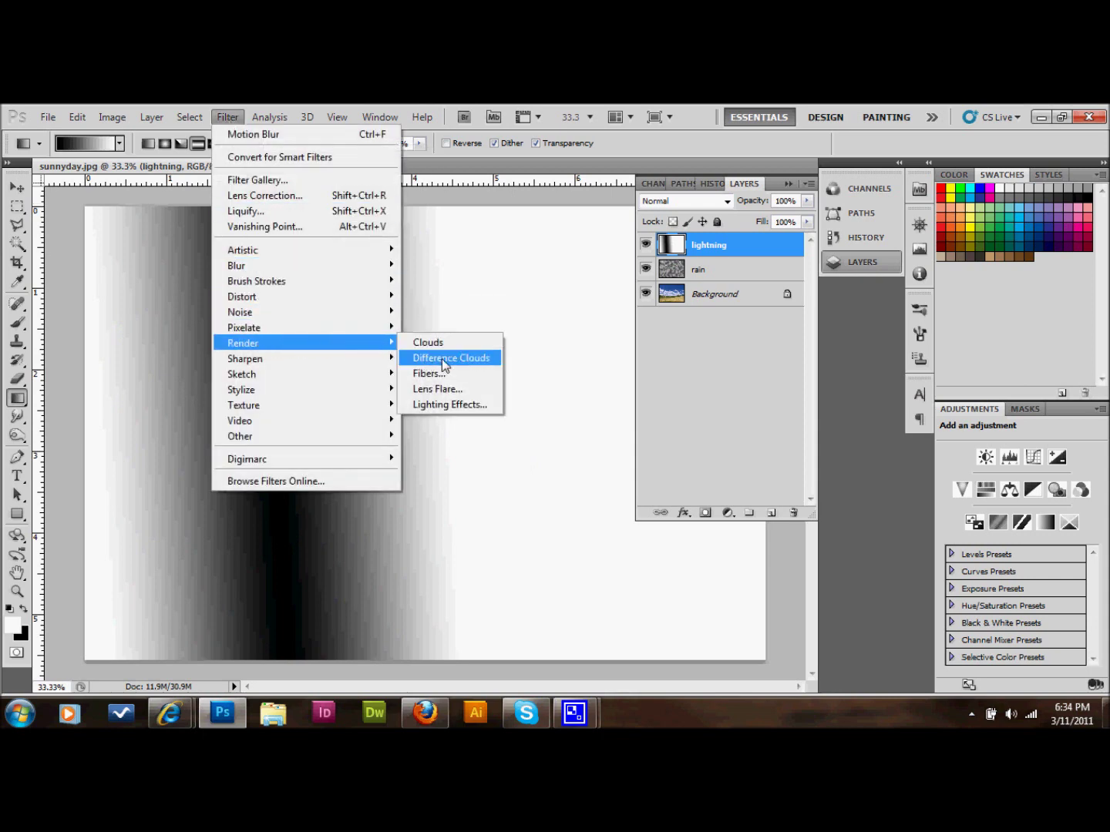
left_click(450, 359)
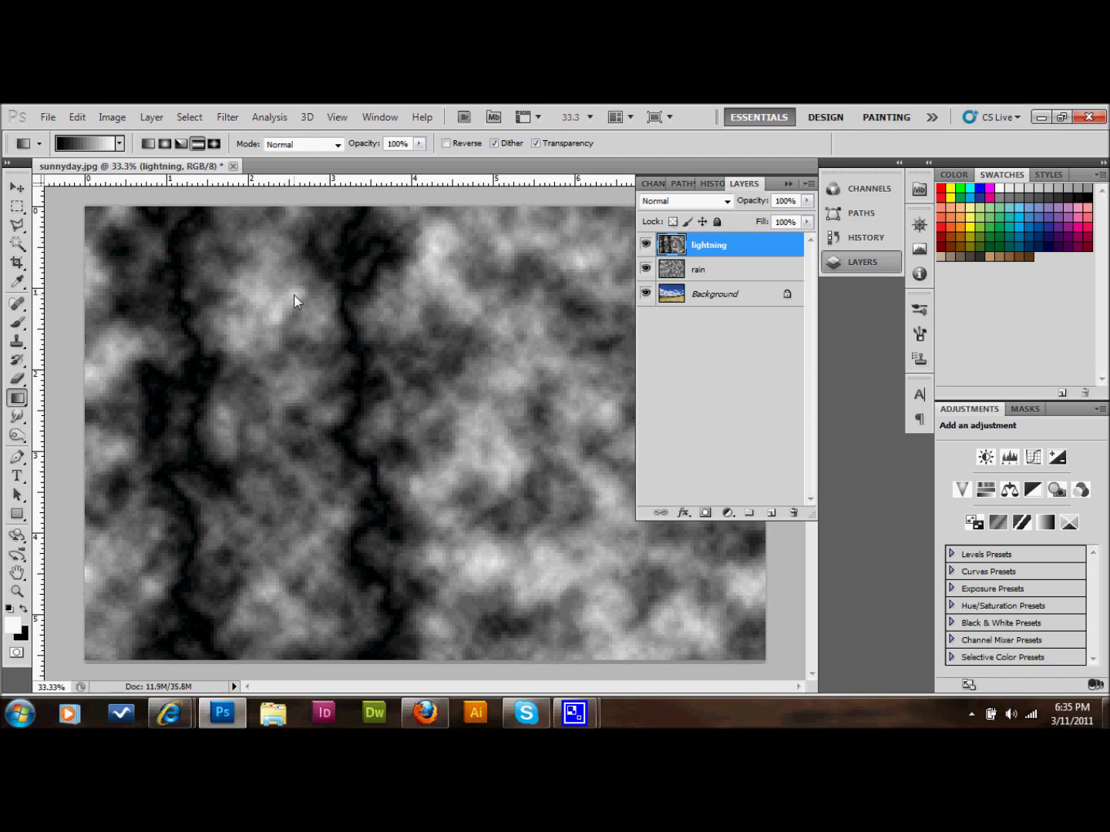
key("ctrl+i")
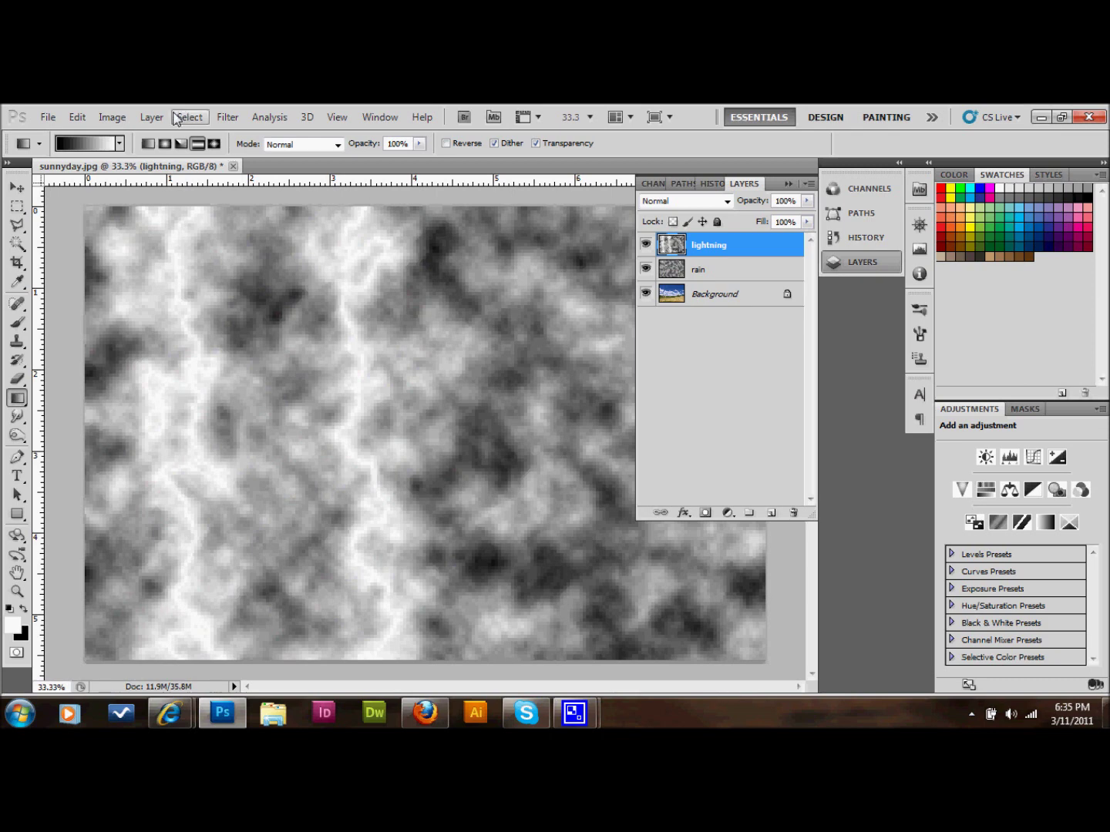
left_click(111, 118)
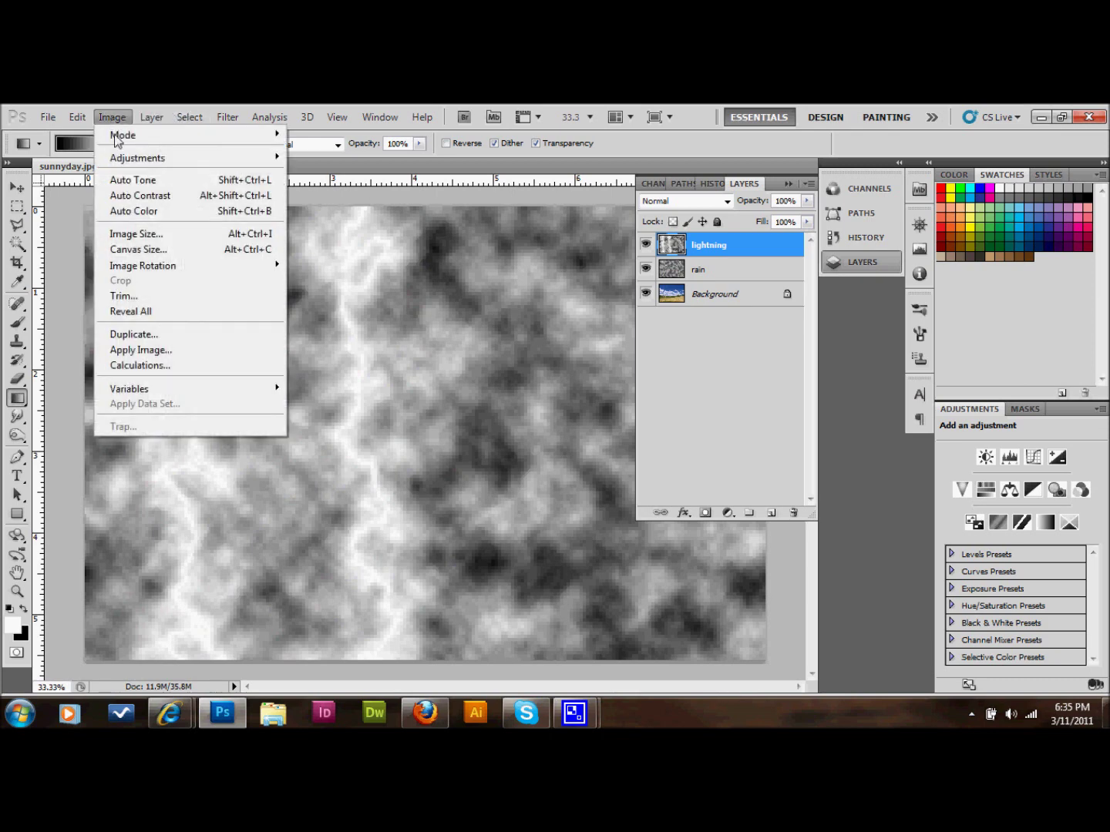
mouse_move(137, 157)
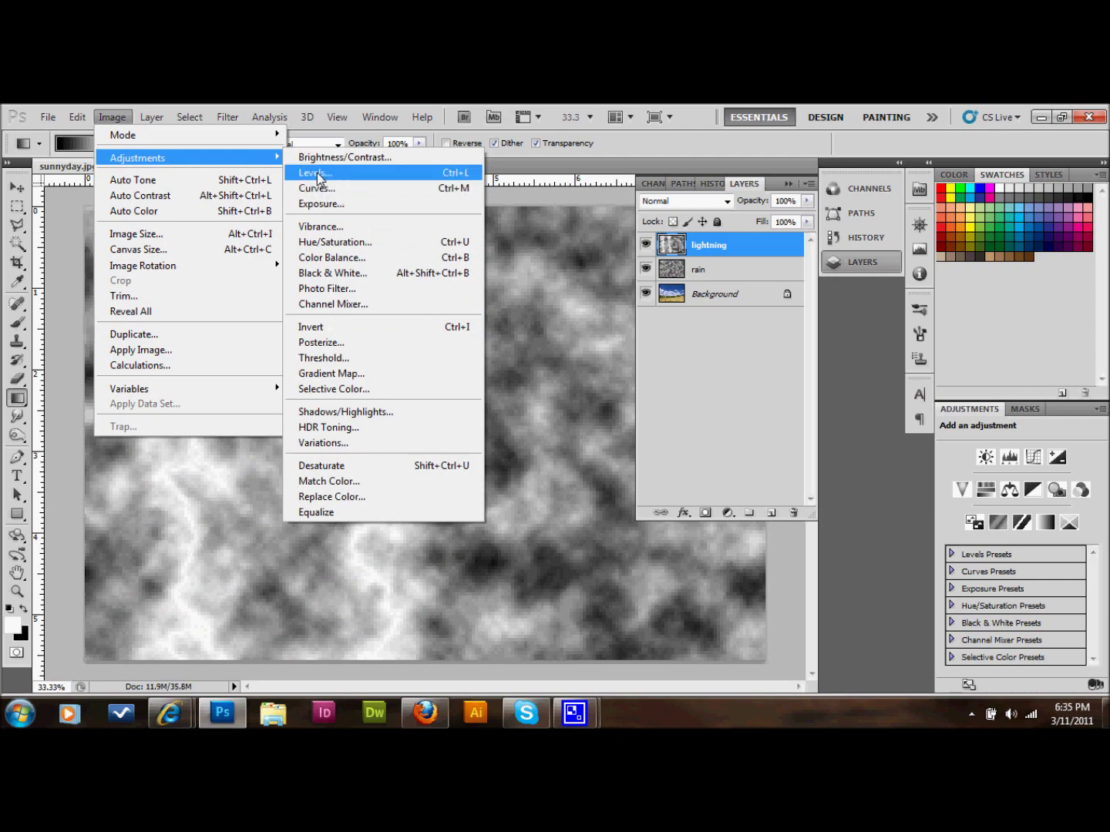
Step: Set Levels on the lightning layer to input black 152 and midtones 0.57
left_click(316, 176)
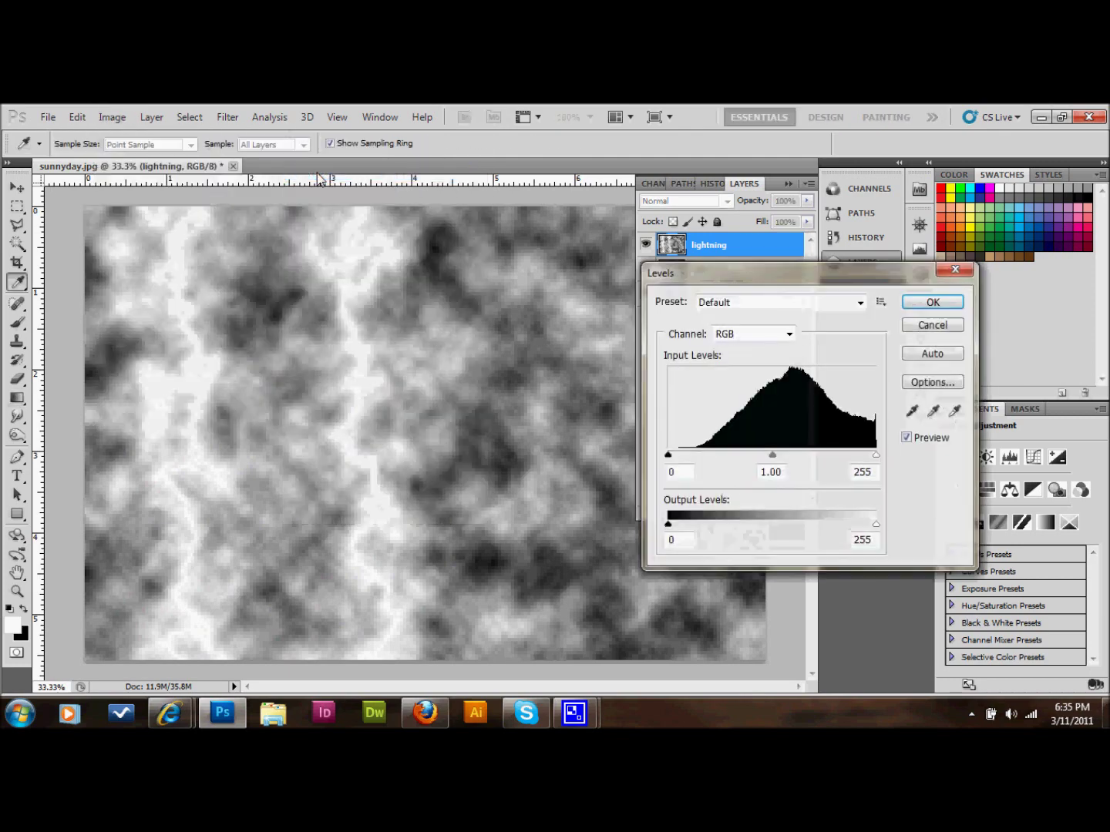
left_click(668, 456)
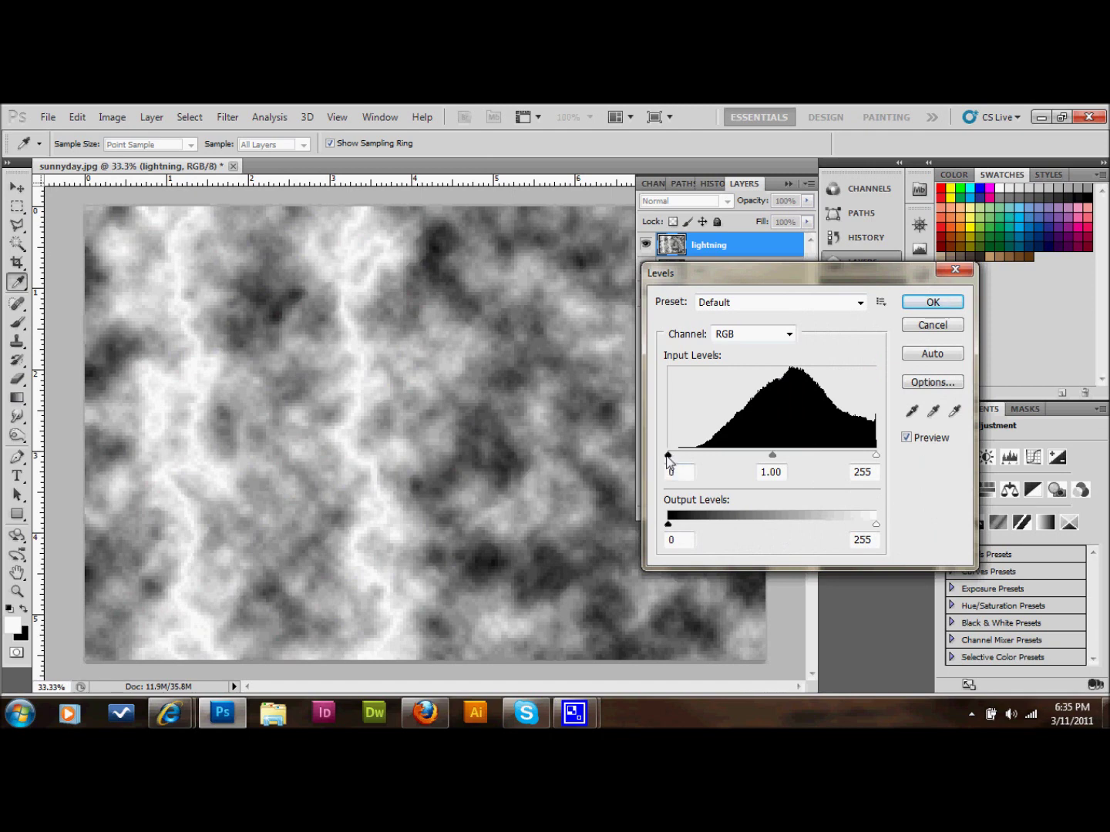
left_click_drag(668, 455, 792, 455)
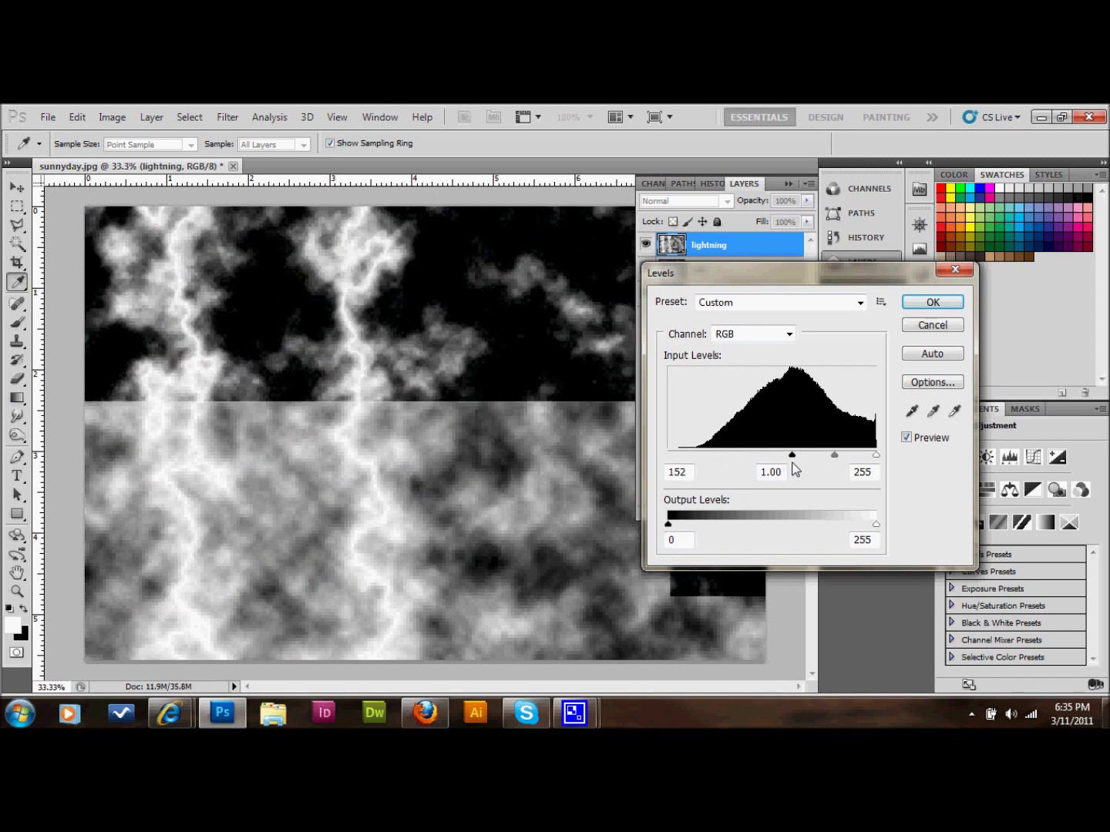
left_click_drag(833, 456, 850, 456)
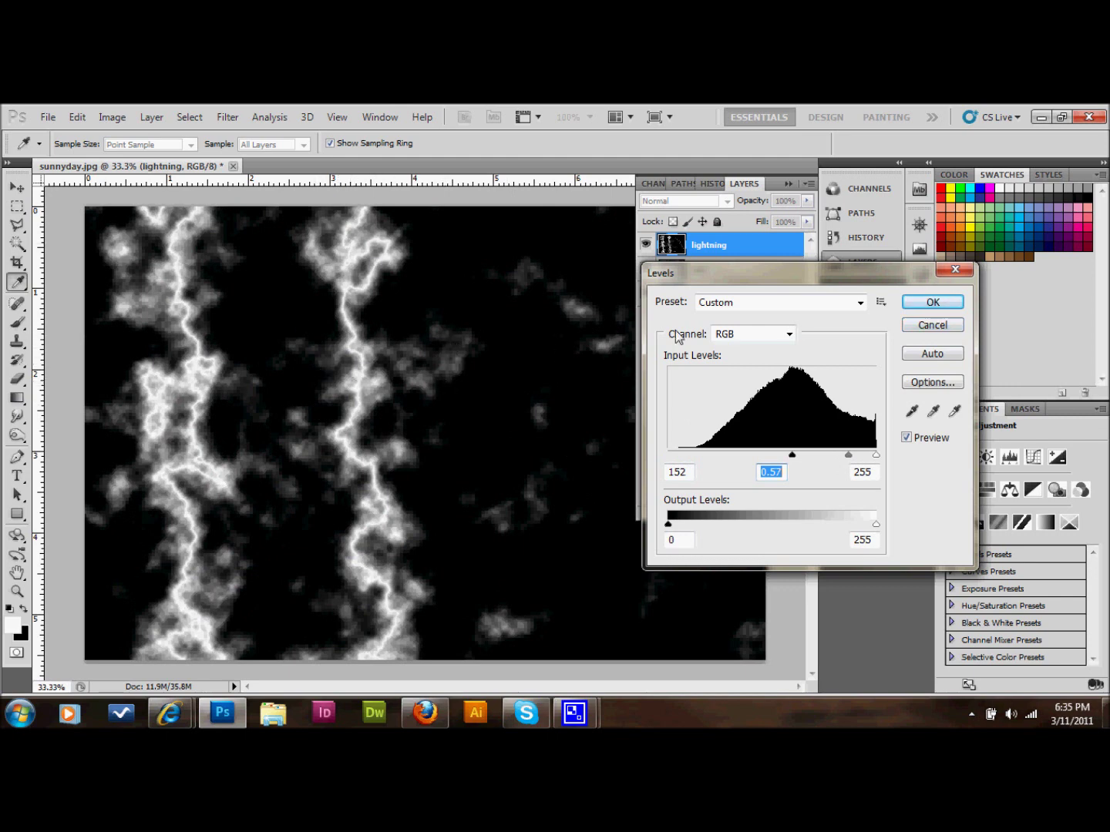
Step: Confirm the Levels change and set the lightning layer's blend mode to Overlay
left_click(933, 302)
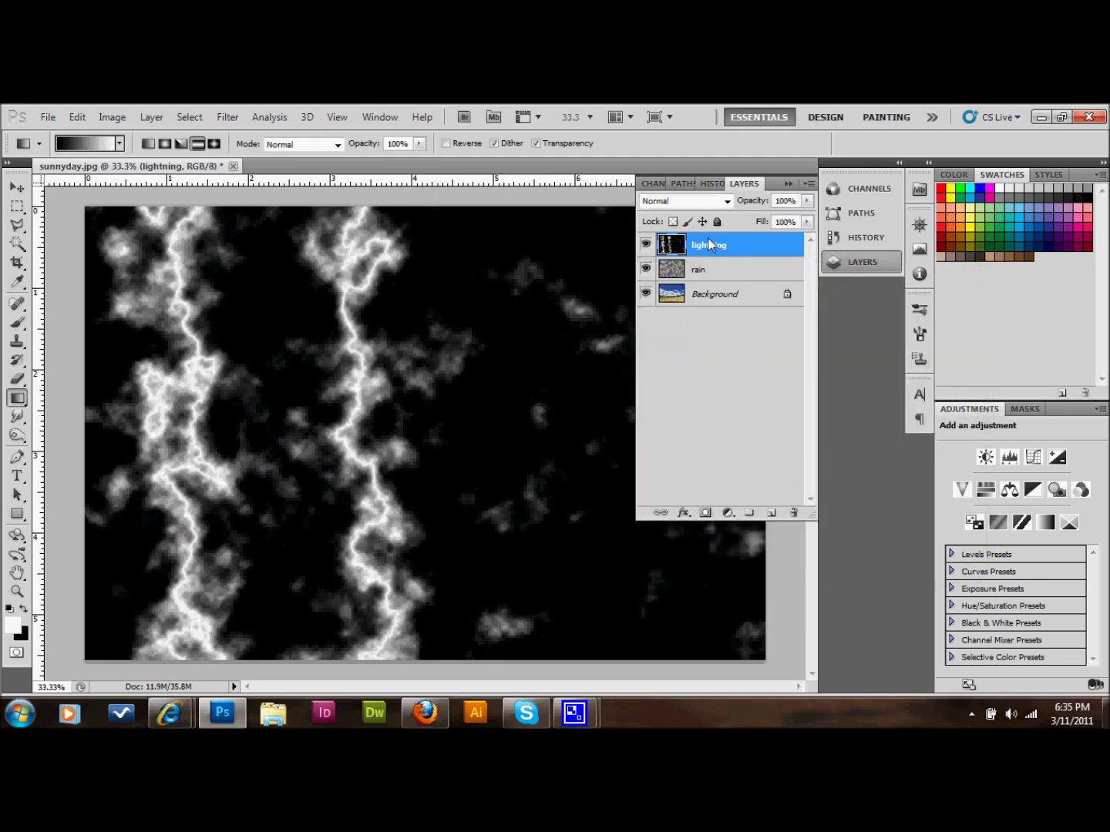
left_click(716, 201)
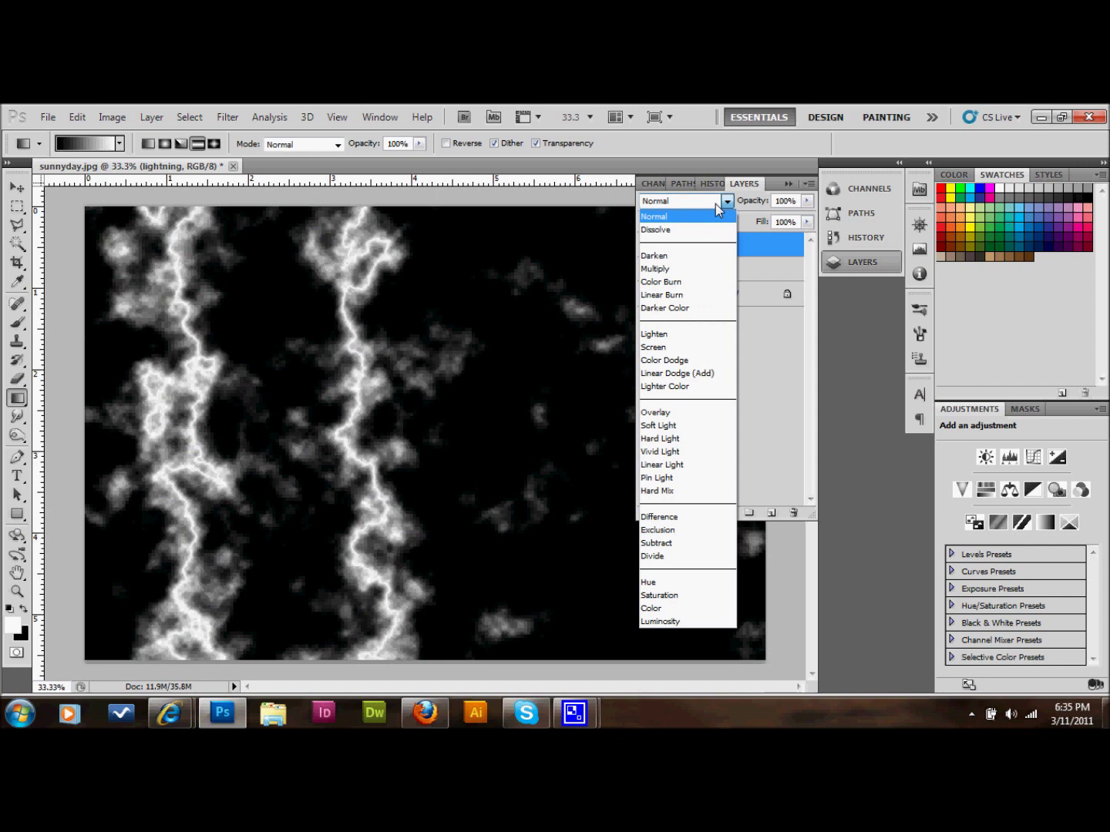
left_click(715, 204)
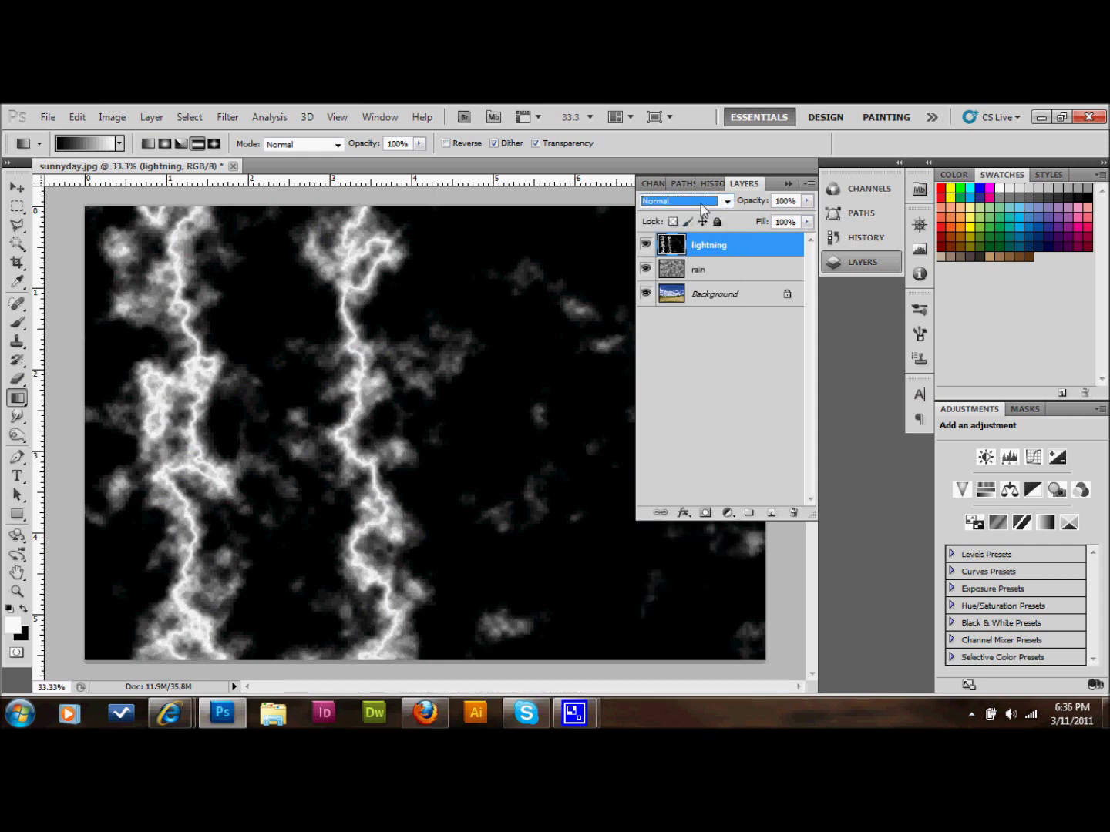
left_click(704, 204)
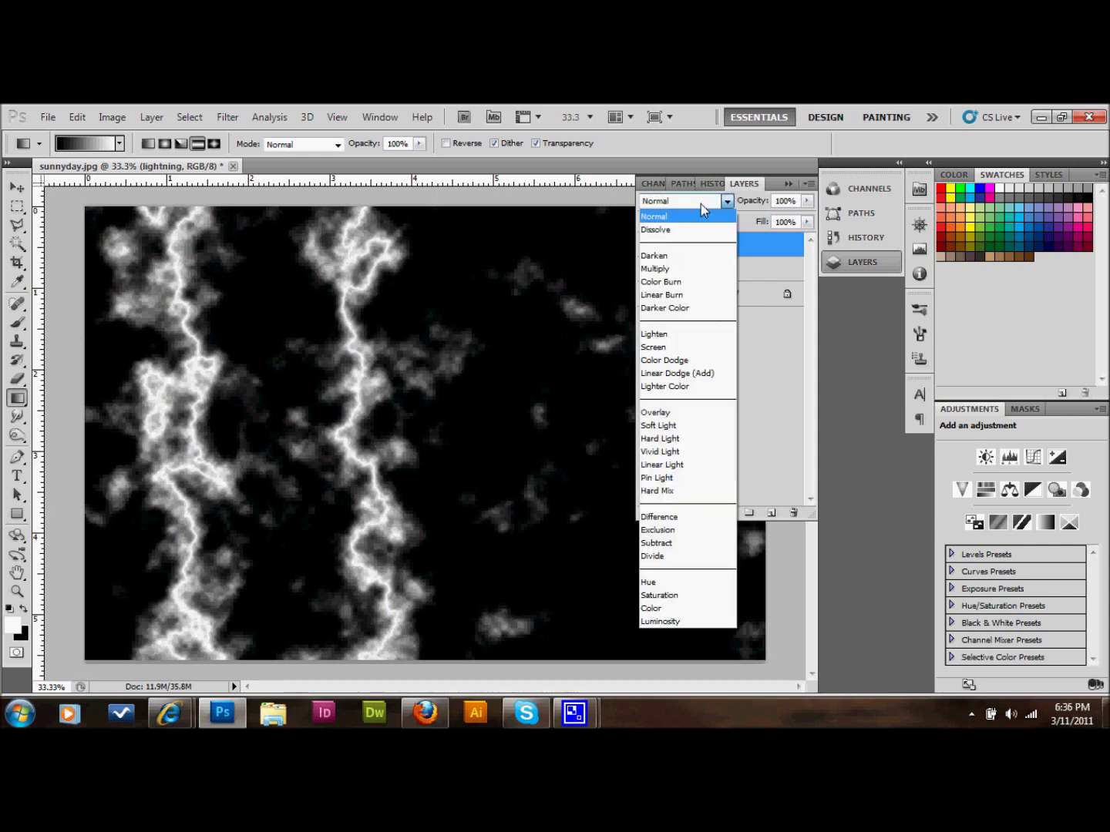
left_click(677, 412)
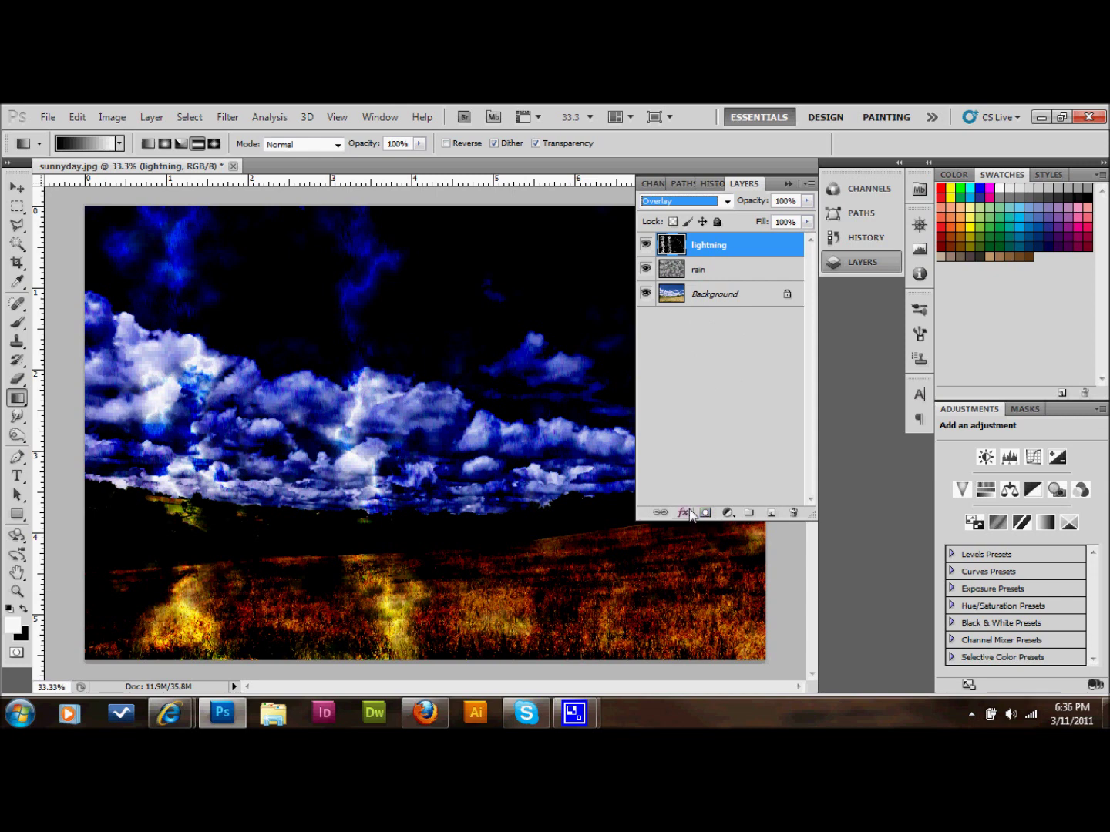
Step: Add a layer mask to the lightning layer and set the Eraser to 100% opacity
left_click(708, 514)
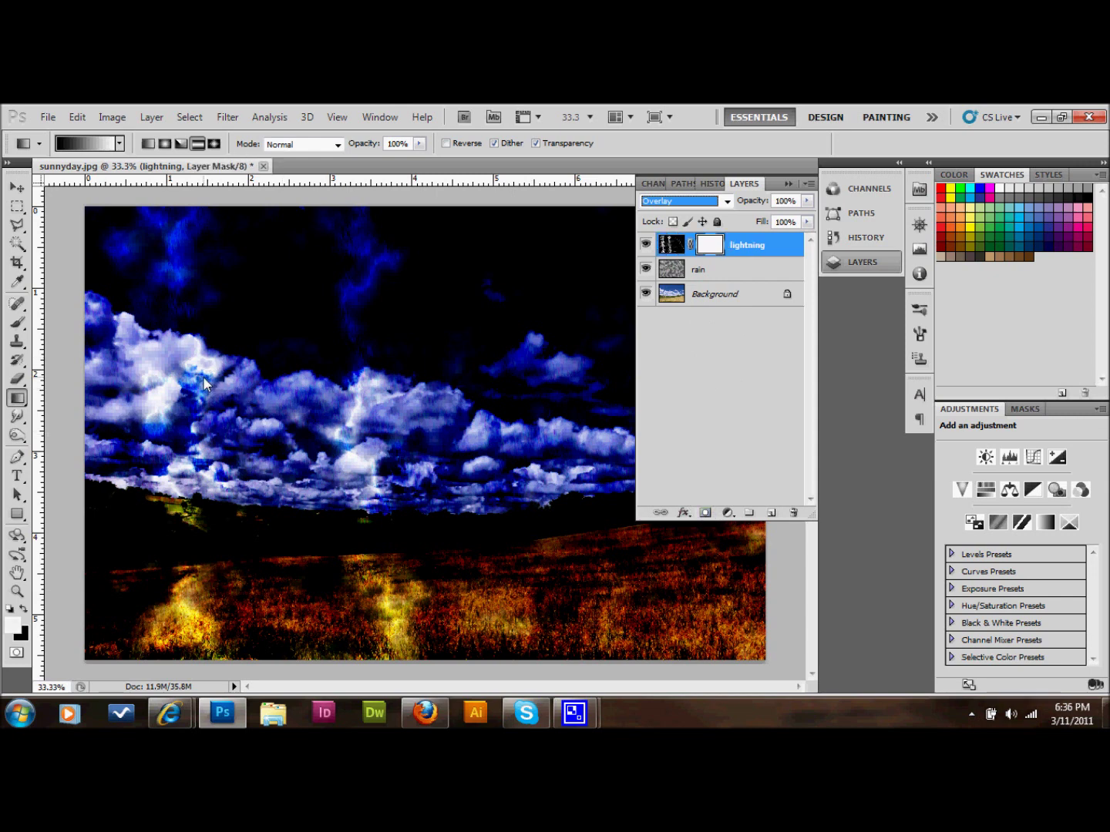
left_click(17, 383)
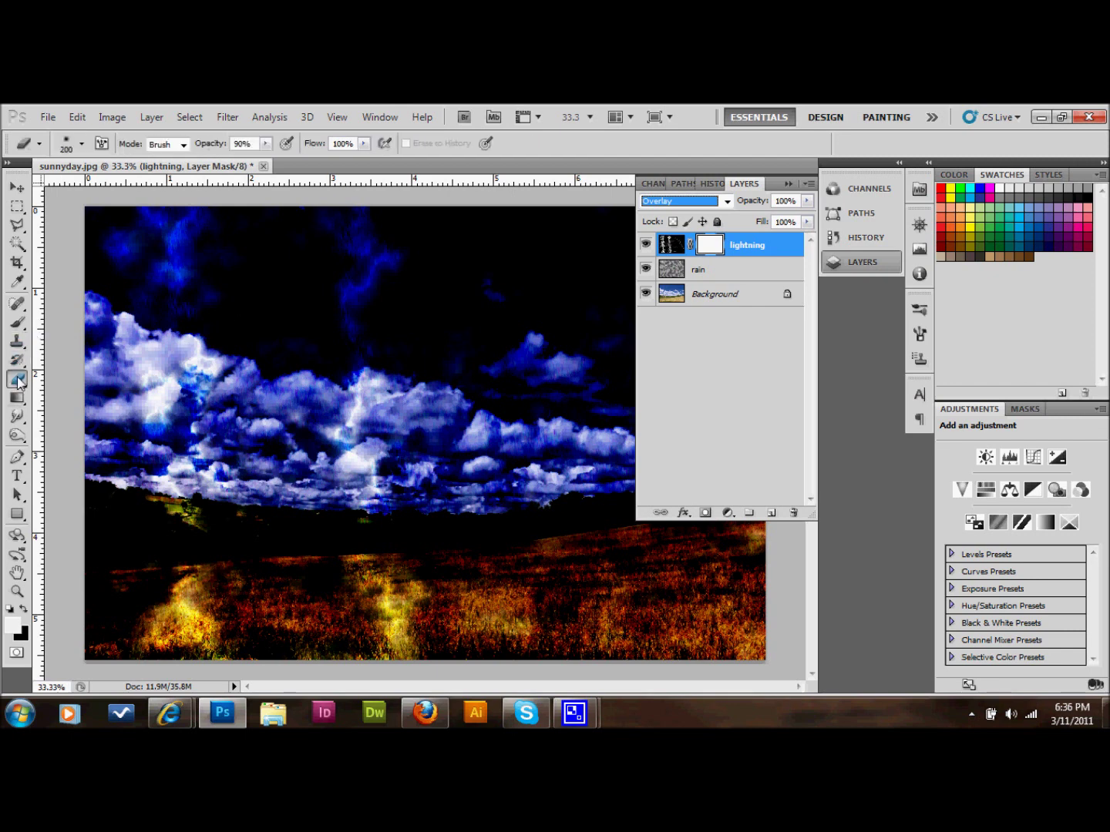
left_click(788, 184)
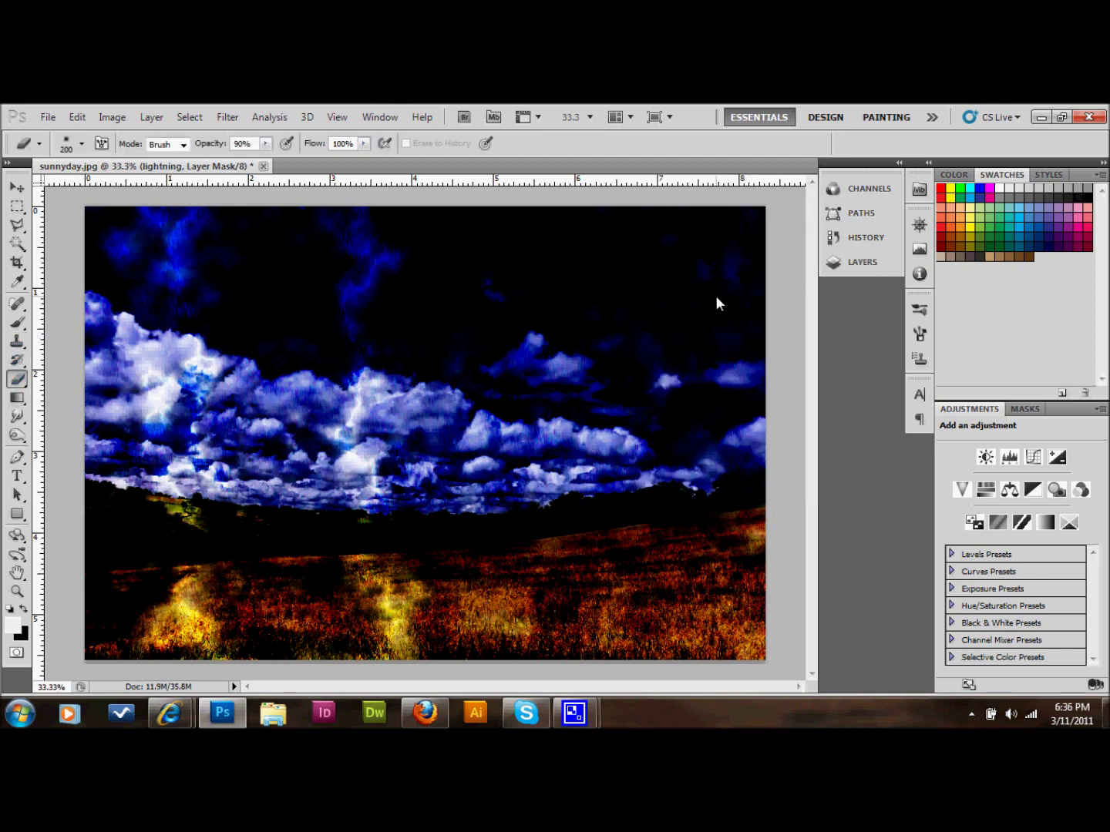
left_click(265, 143)
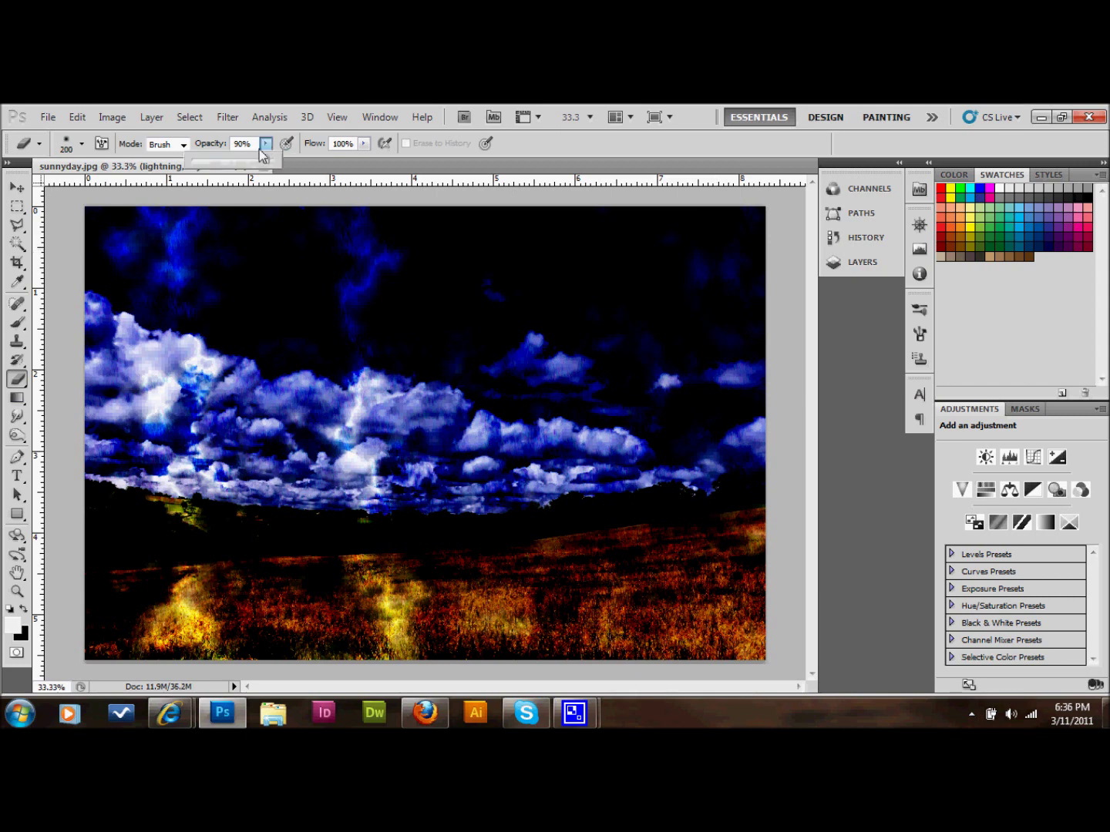
left_click_drag(261, 162, 279, 163)
Step: Erase the lightning effect on the mask across the sky and field
left_click_drag(664, 226, 718, 295)
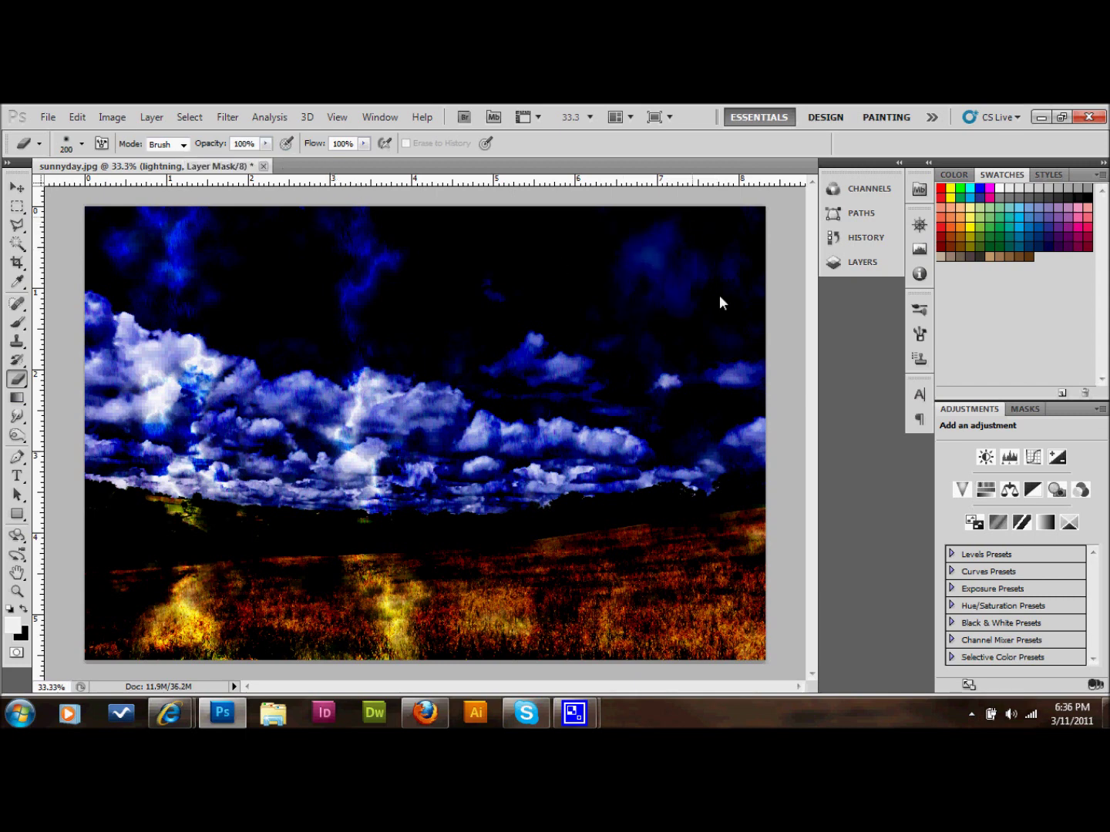
left_click_drag(636, 221, 444, 221)
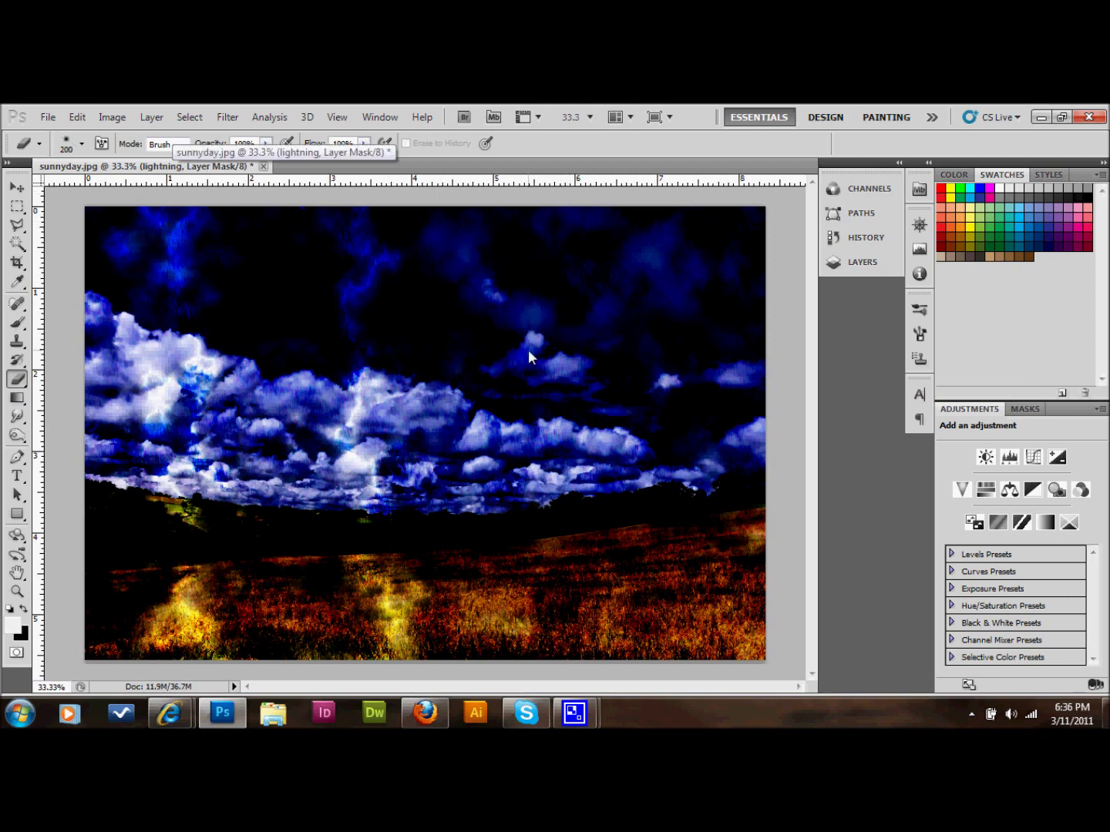
mouse_move(673, 257)
left_mouse_down()
mouse_move(691, 400)
mouse_move(718, 250)
mouse_move(678, 622)
mouse_move(540, 329)
mouse_move(508, 224)
mouse_move(521, 633)
left_mouse_up()
mouse_move(282, 280)
left_mouse_down()
mouse_move(203, 247)
mouse_move(139, 391)
mouse_move(122, 274)
mouse_move(118, 495)
mouse_move(259, 606)
mouse_move(269, 390)
mouse_move(213, 240)
mouse_move(225, 642)
mouse_move(127, 218)
mouse_move(112, 618)
left_mouse_up()
left_click_drag(470, 216, 548, 551)
left_click_drag(460, 642, 608, 625)
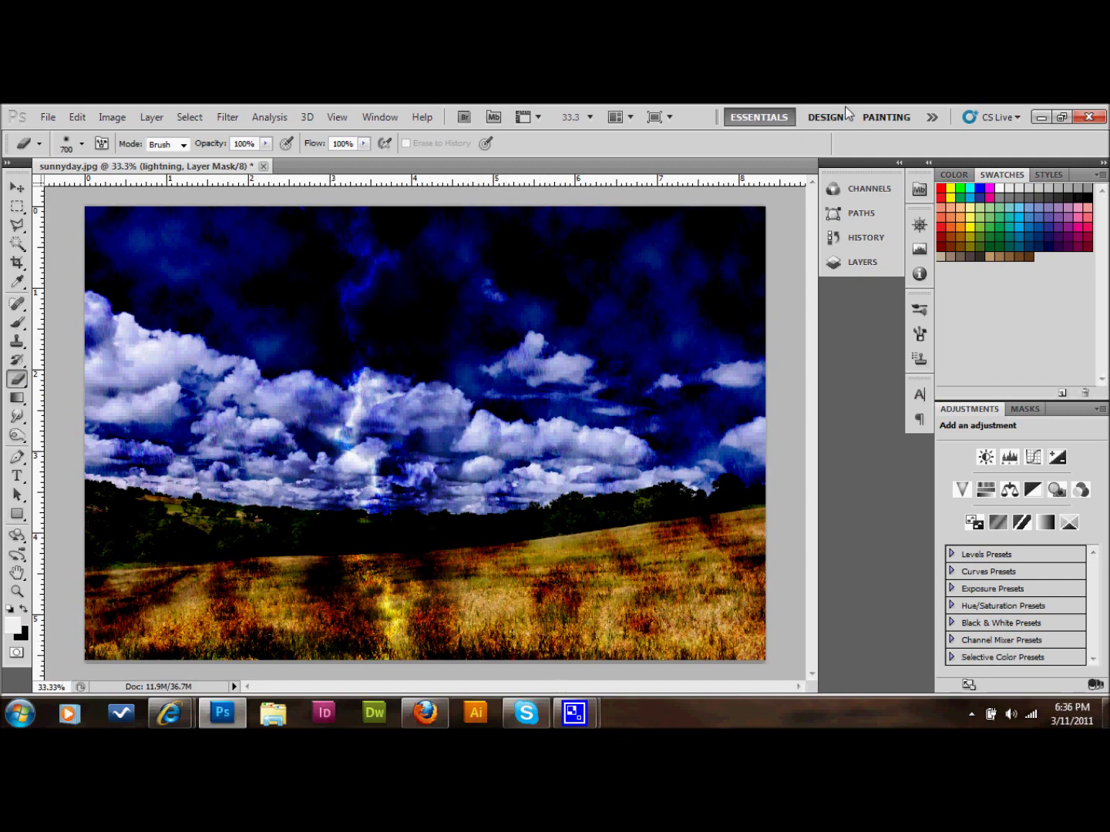
Step: Change the lightning layer's blend mode from Overlay to Screen, then hide the Layers panel
left_click(854, 264)
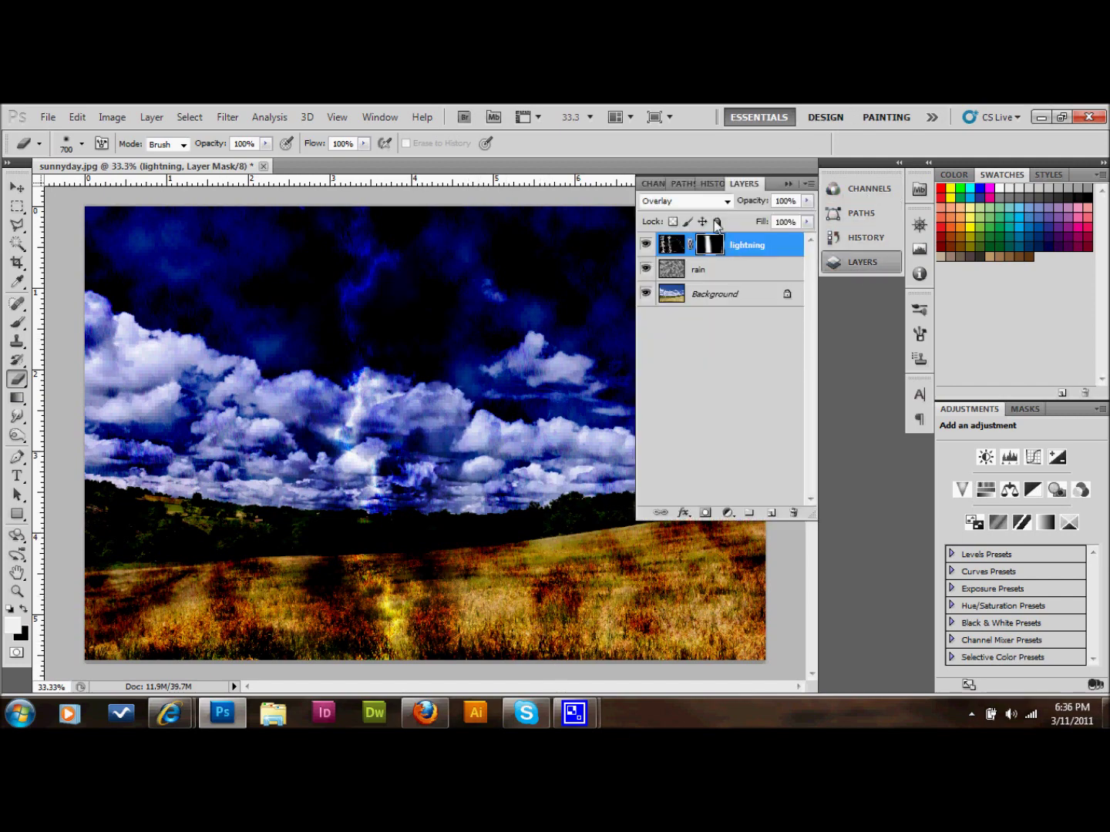
left_click(683, 201)
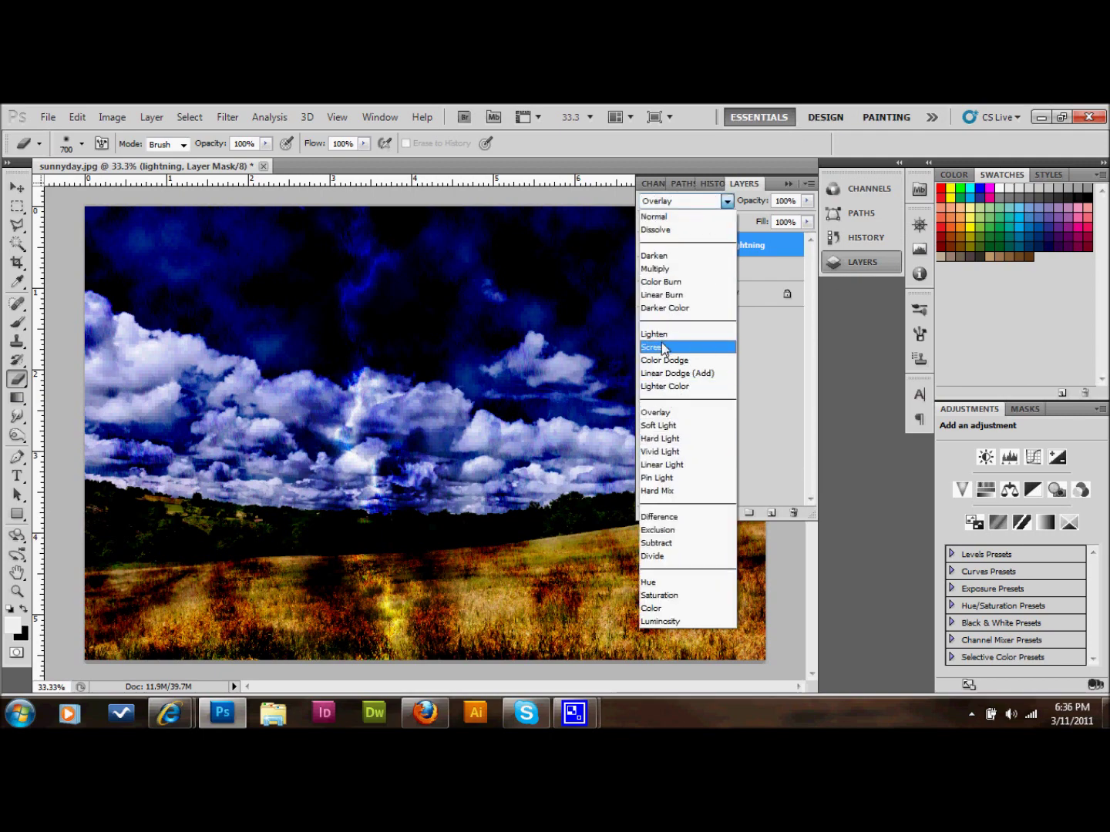
left_click(664, 347)
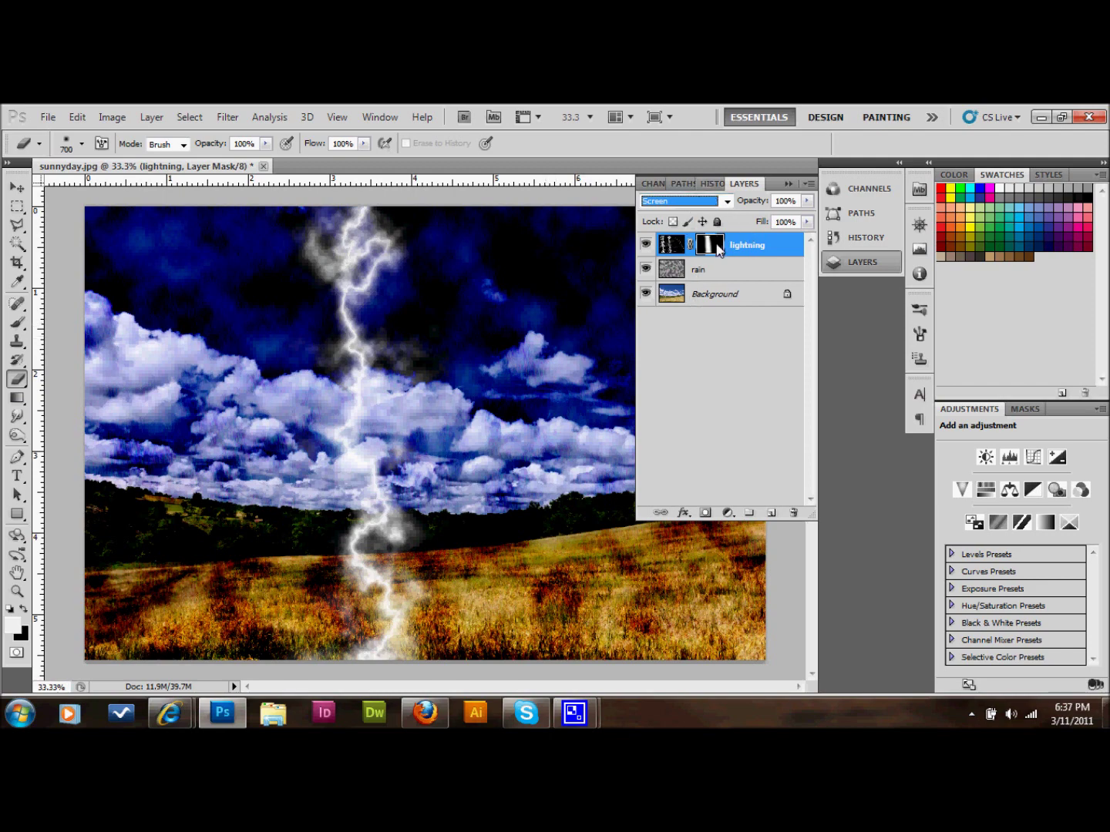
left_click(788, 184)
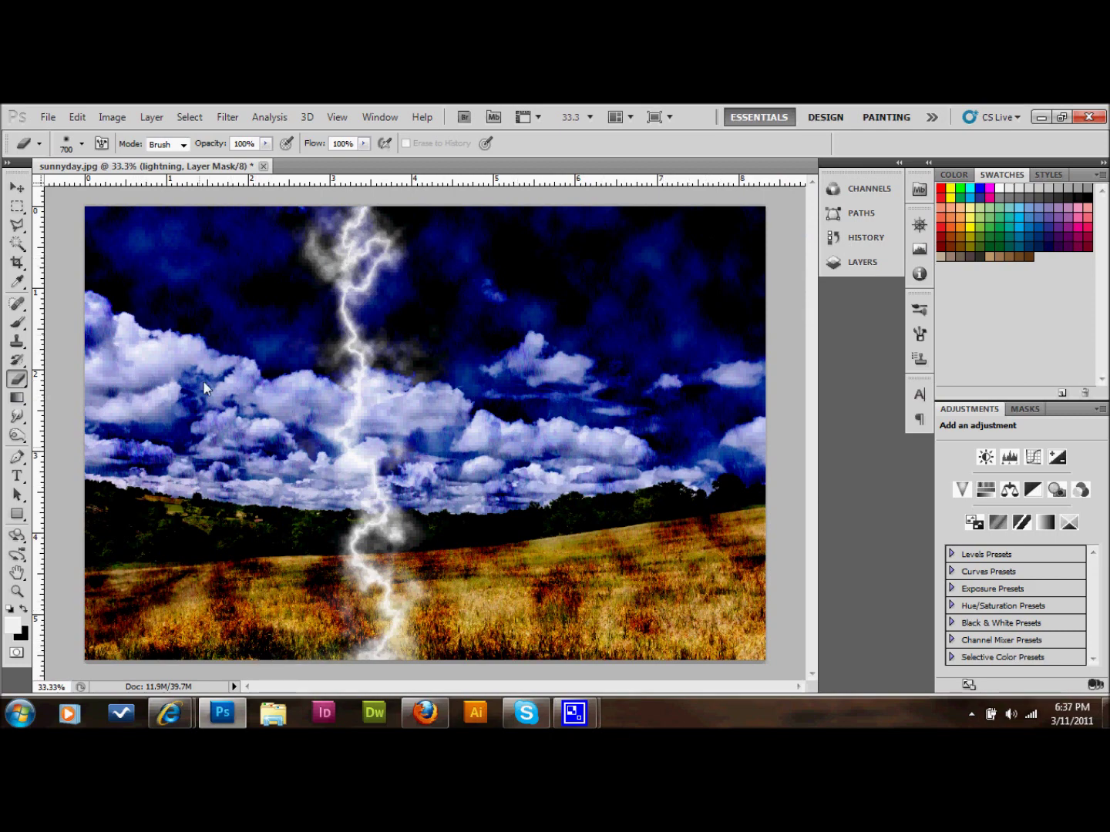
Step: Target the lightning layer's pixels, not its mask, and start Free Transform
left_click(17, 187)
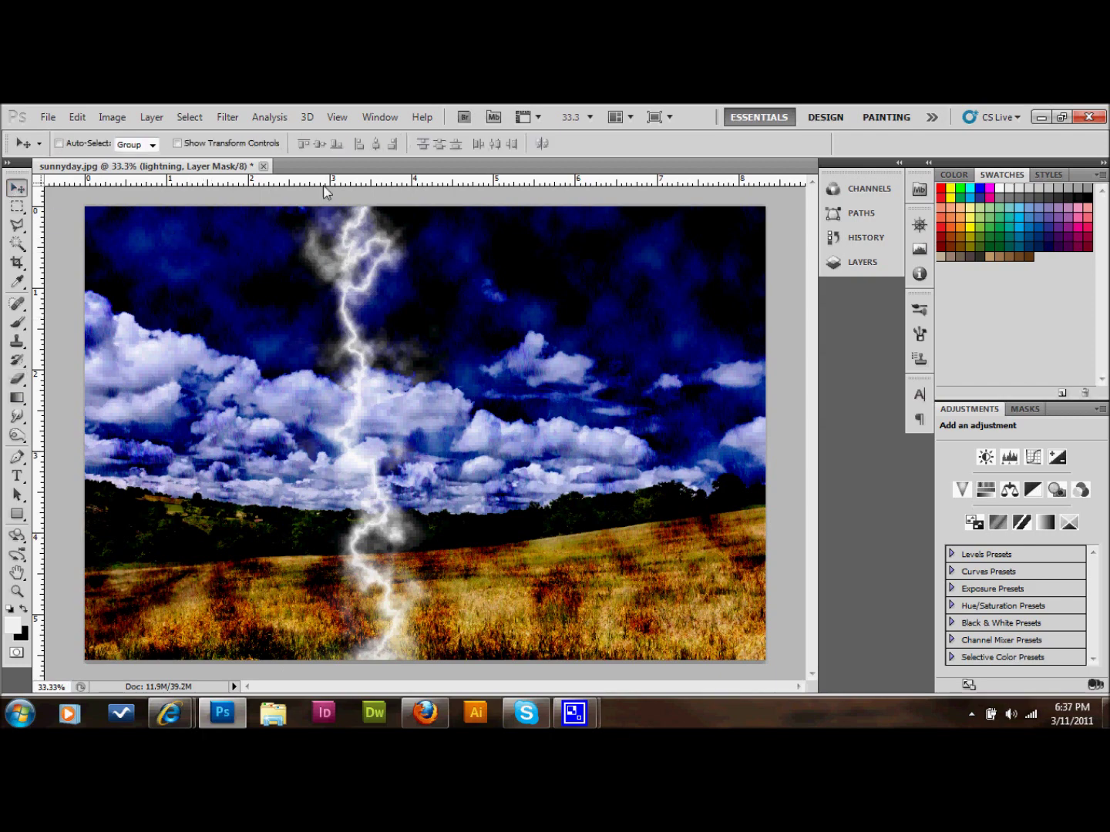
left_click(862, 262)
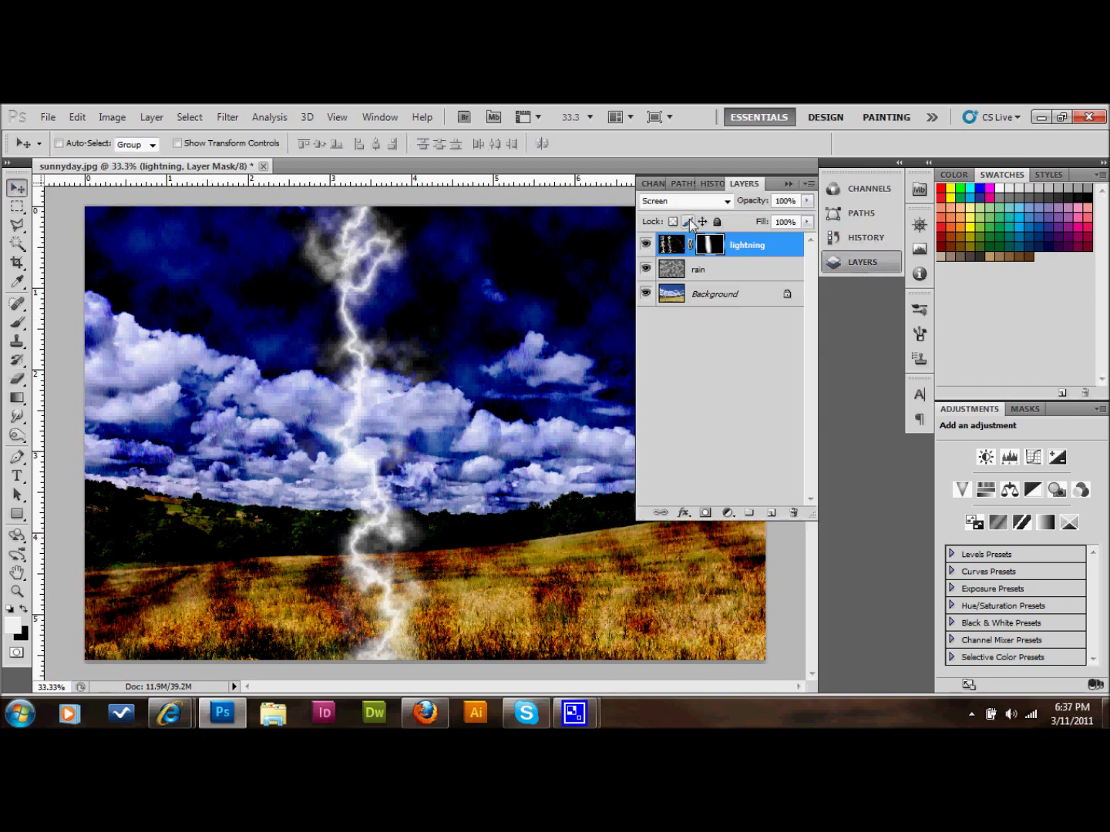
left_click(743, 247)
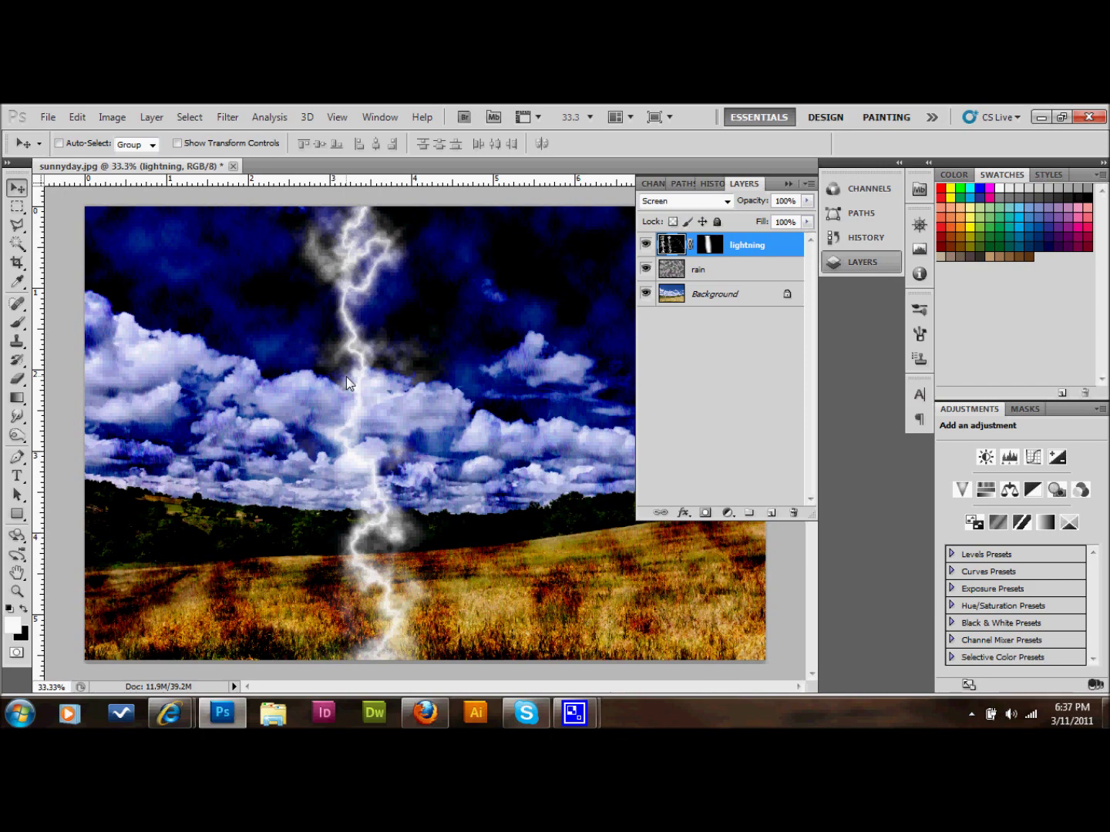
key("ctrl+t")
left_click(77, 118)
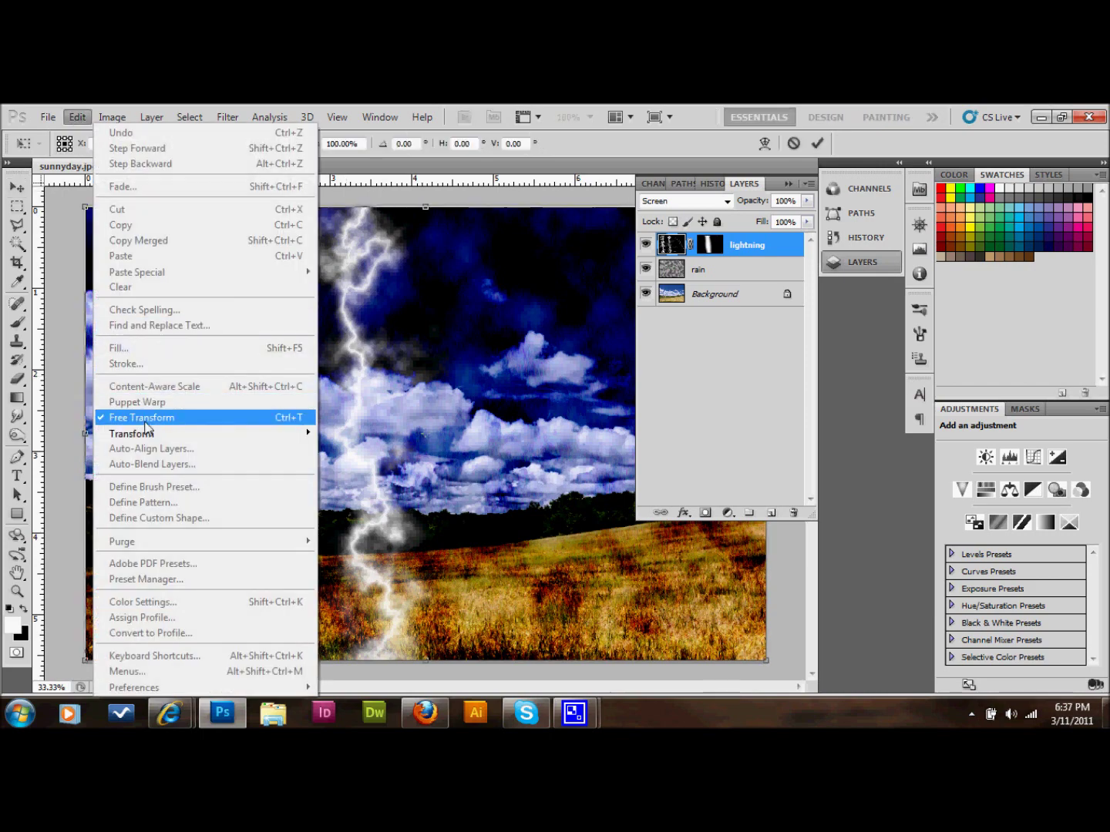
mouse_move(132, 433)
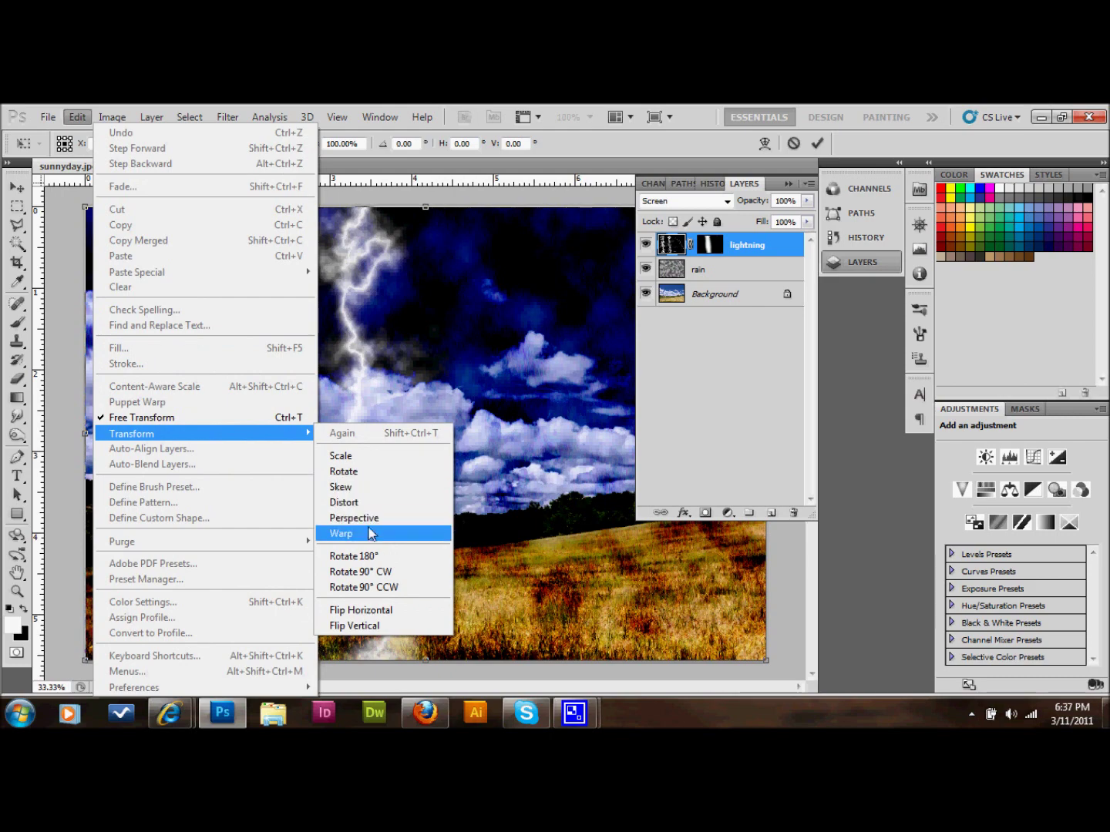
Step: Scale the bolt to about 37% and place it on the horizon left of centre
left_click(355, 457)
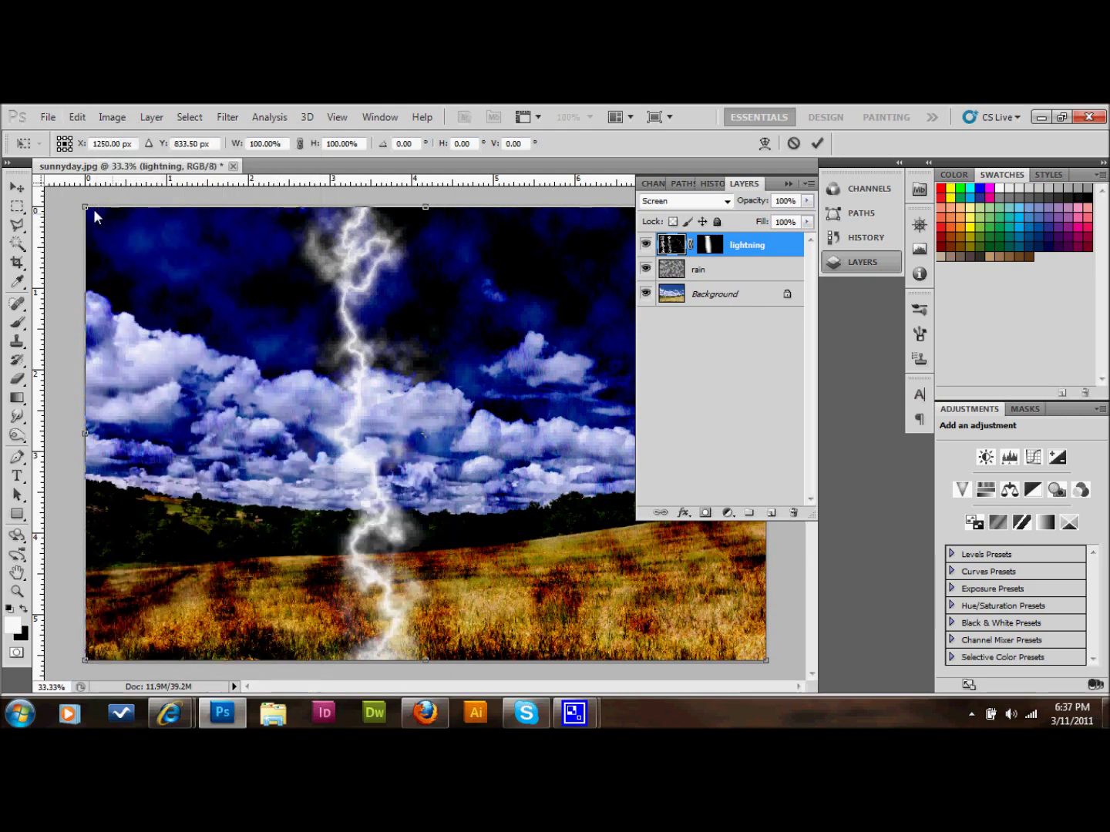
mouse_move(86, 209)
left_mouse_down()
mouse_move(224, 336)
mouse_move(298, 349)
left_mouse_up()
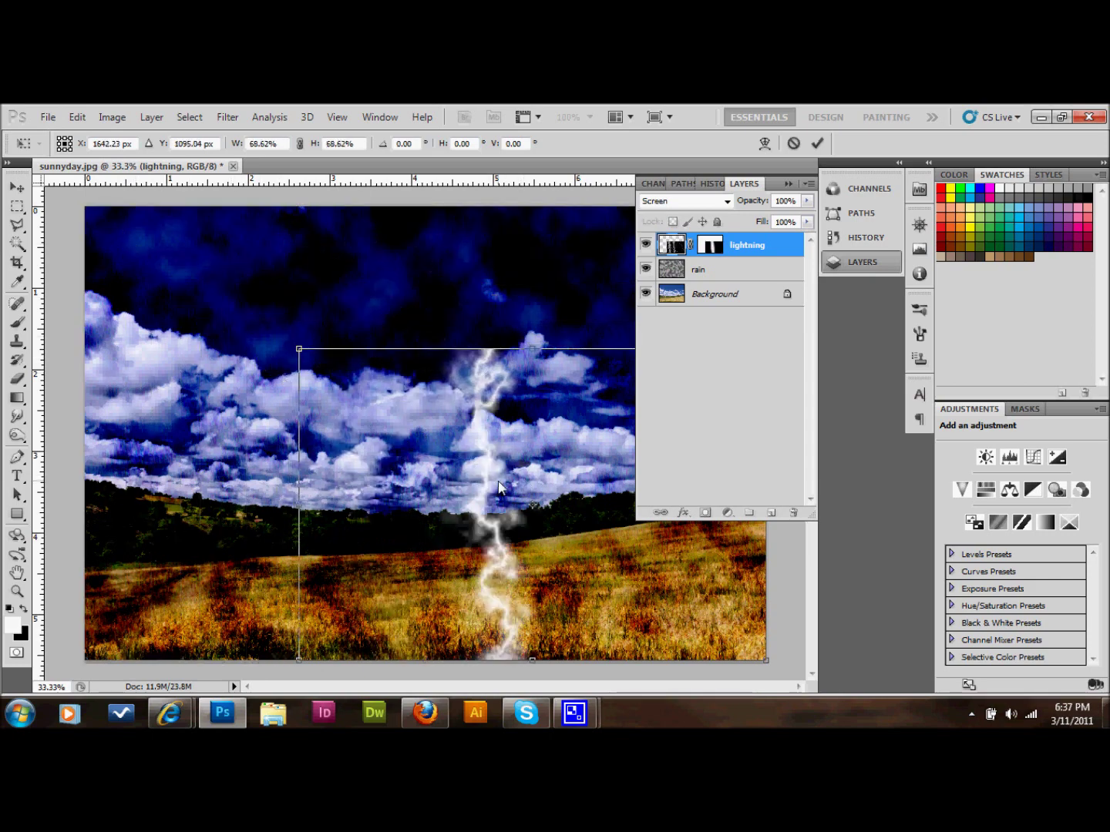
left_click_drag(499, 487, 351, 381)
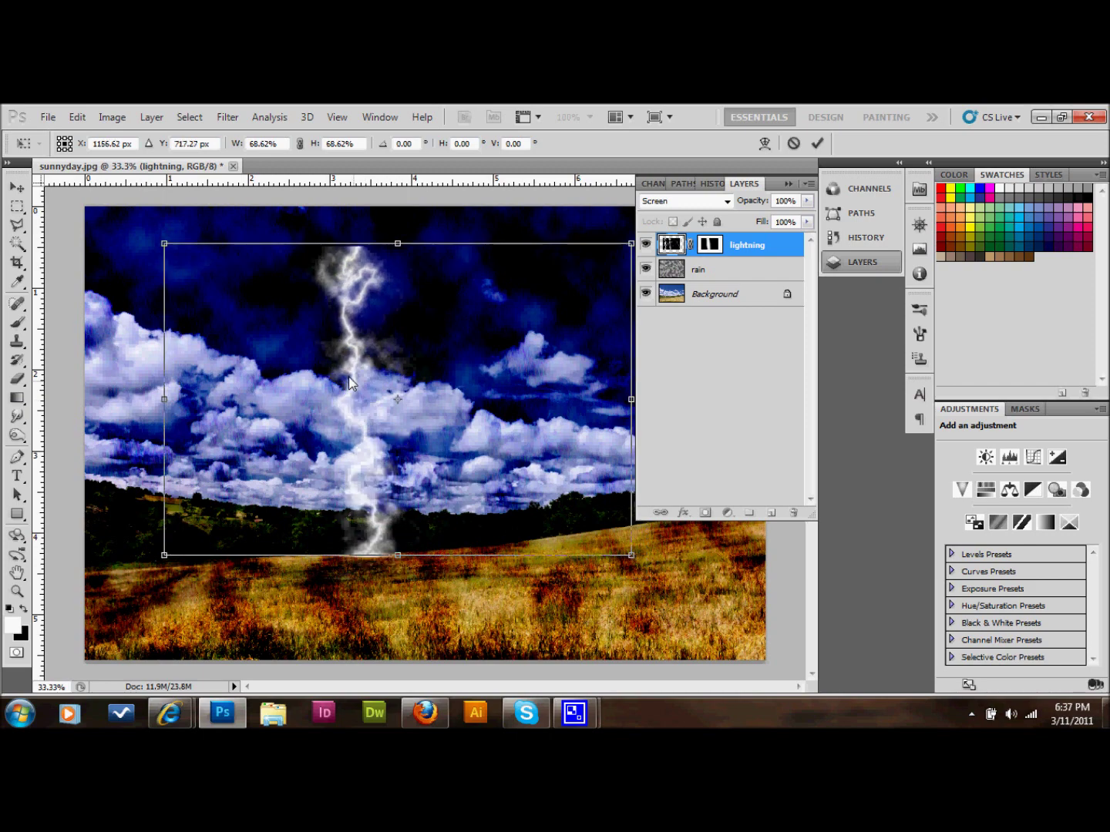
left_click_drag(350, 382, 344, 387)
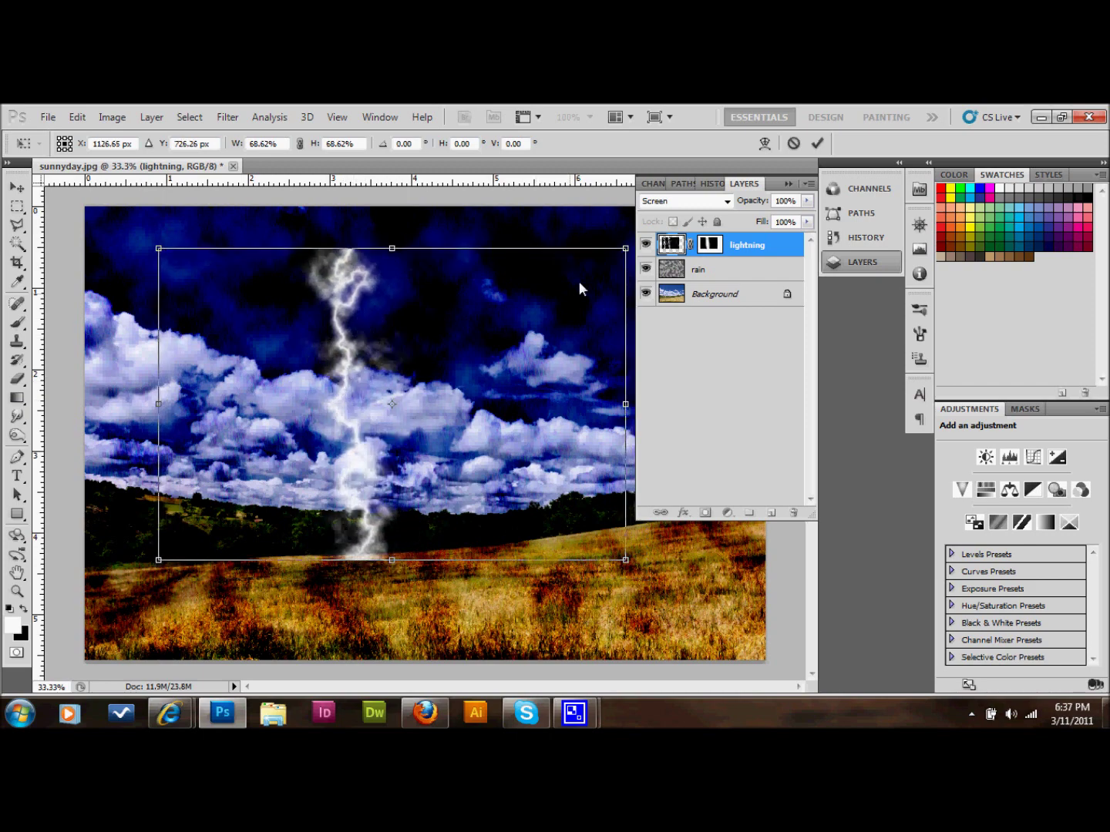
mouse_move(625, 251)
left_mouse_down()
mouse_move(432, 378)
mouse_move(428, 410)
left_mouse_up()
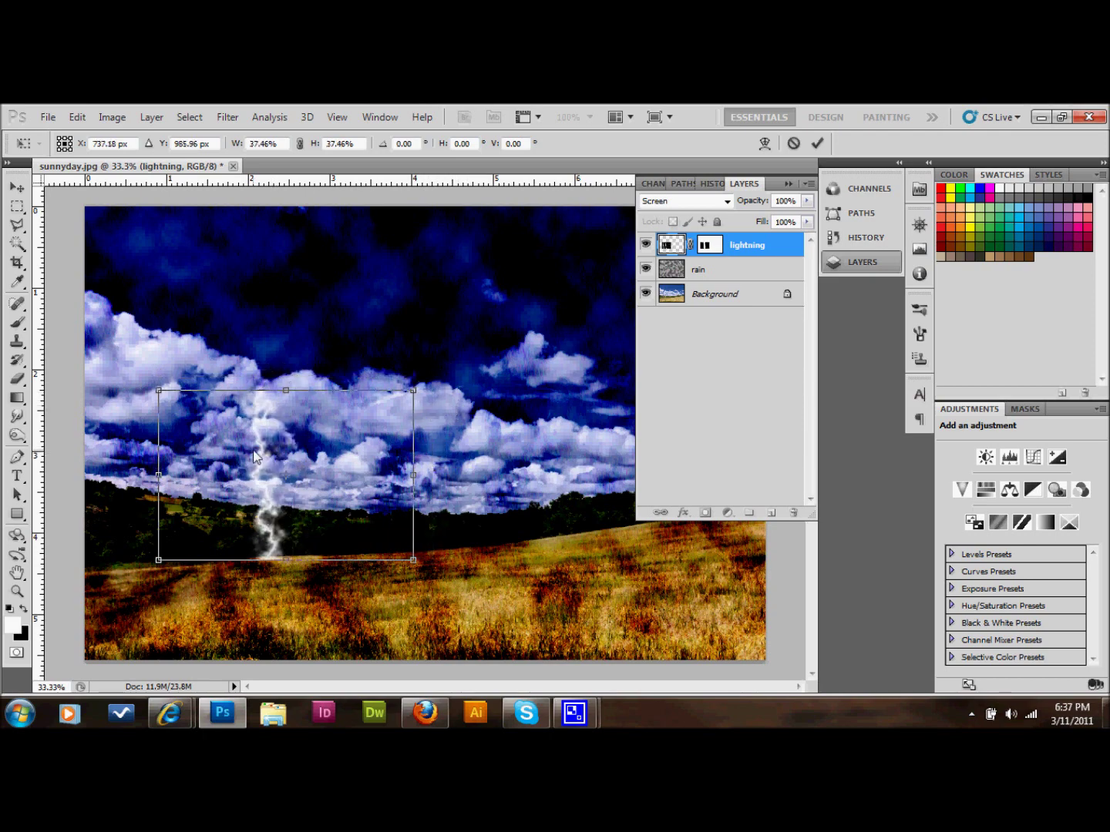
left_click_drag(263, 450, 294, 450)
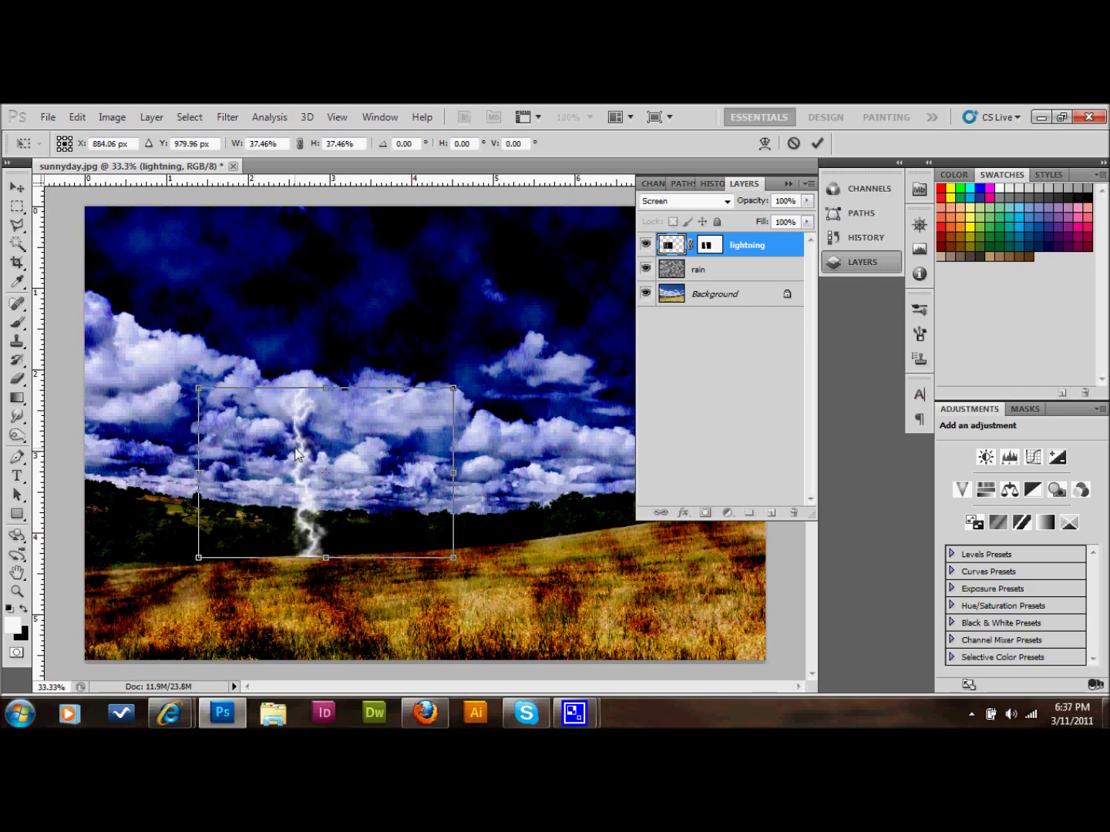
key("Return")
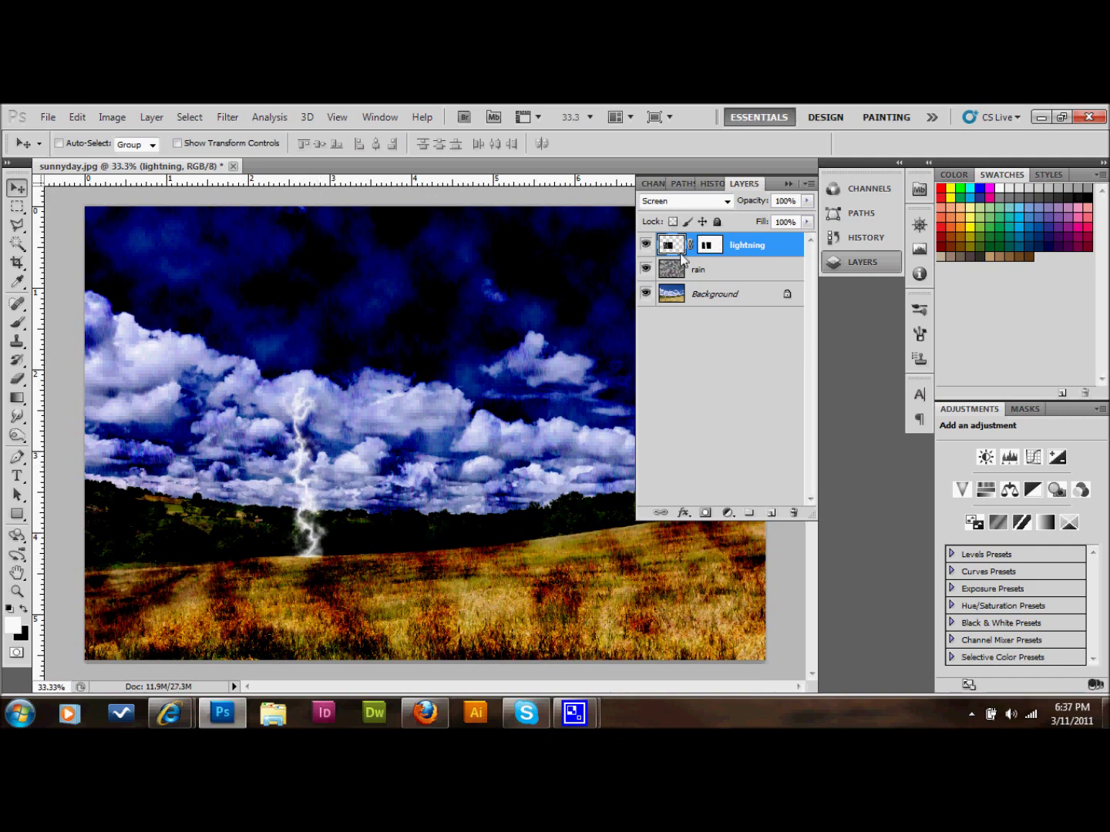
Step: Paint black on the lightning layer mask with a large soft brush to fade the bolt's top
left_click(707, 246)
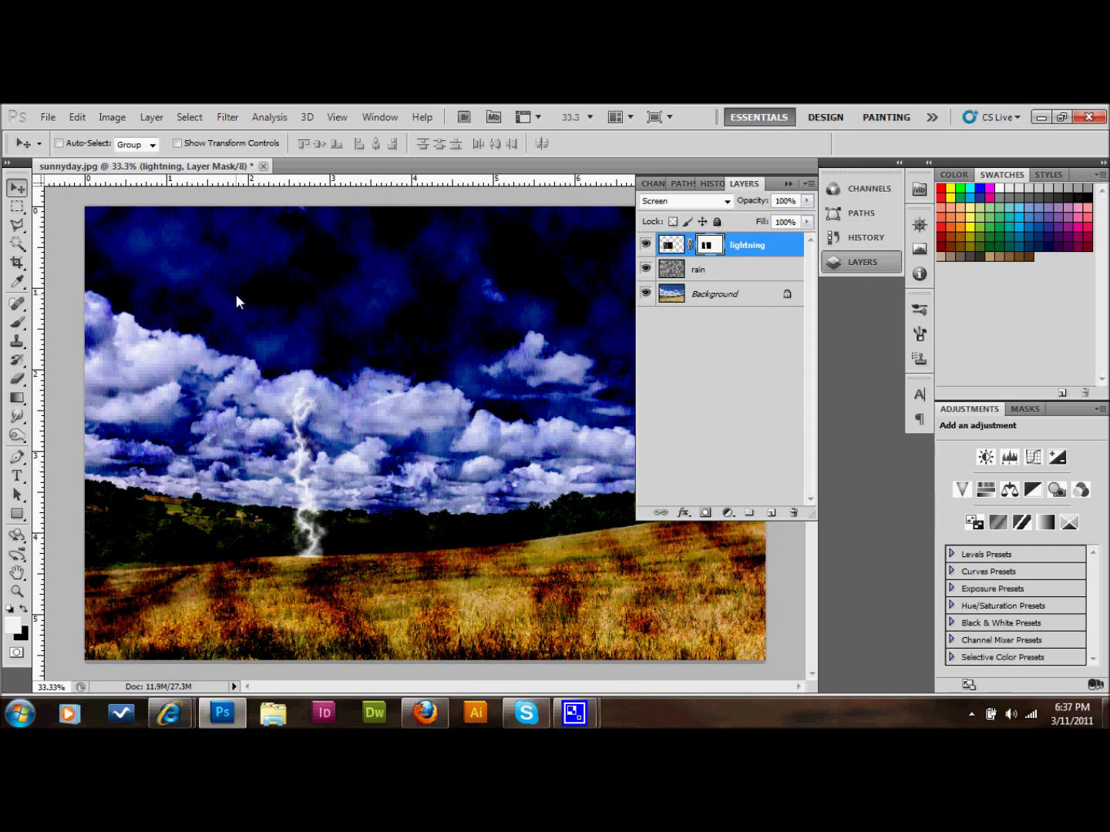
left_click(20, 382)
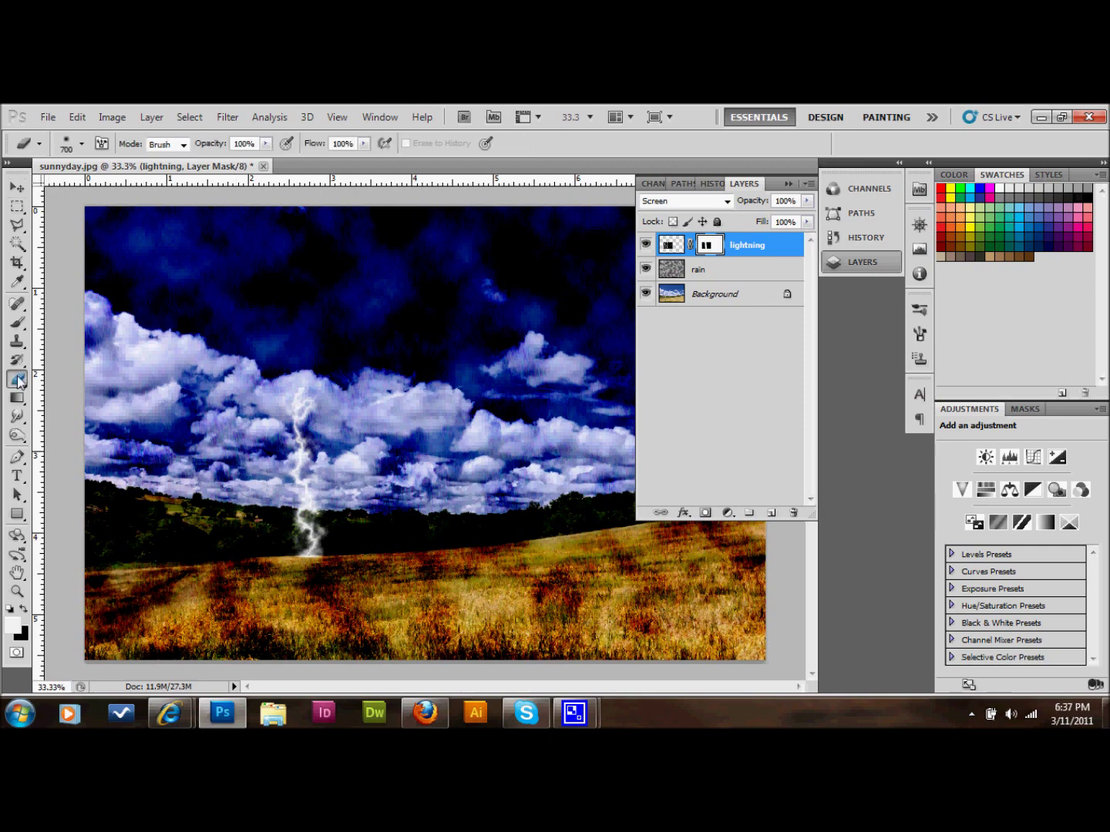
left_click(81, 144)
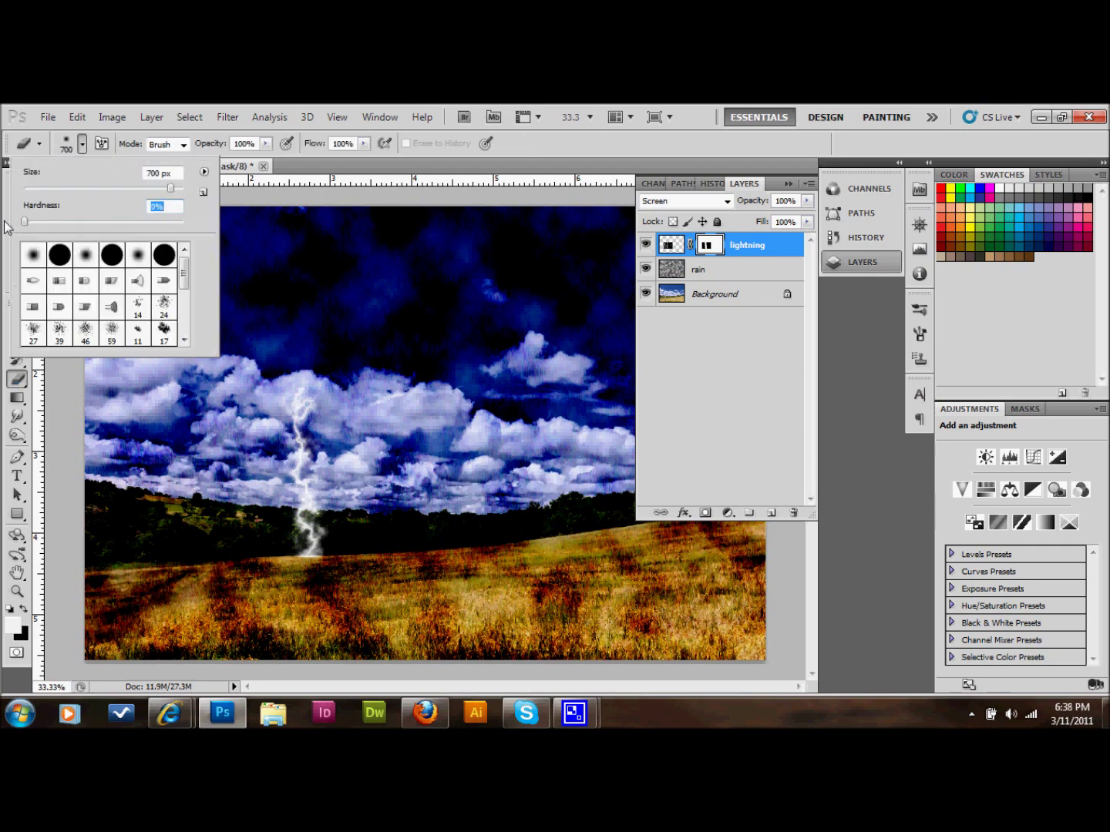
left_click(440, 275)
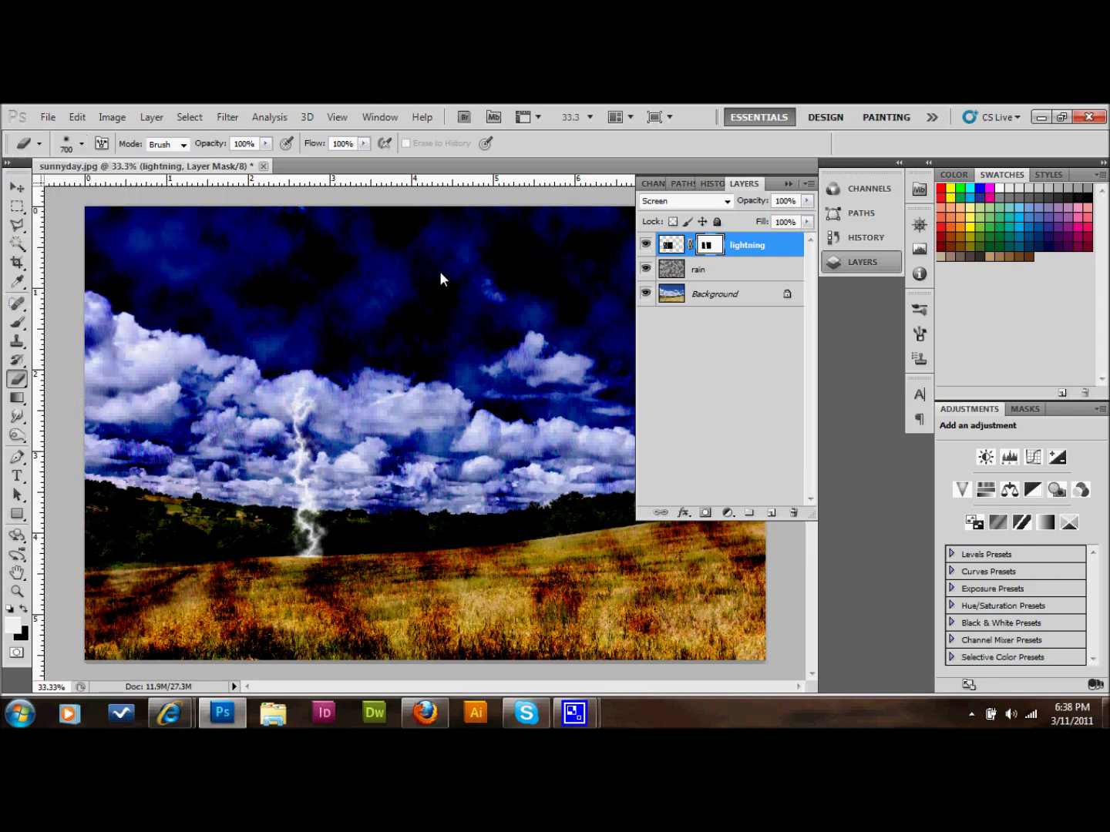
left_click(298, 341)
left_click(299, 339)
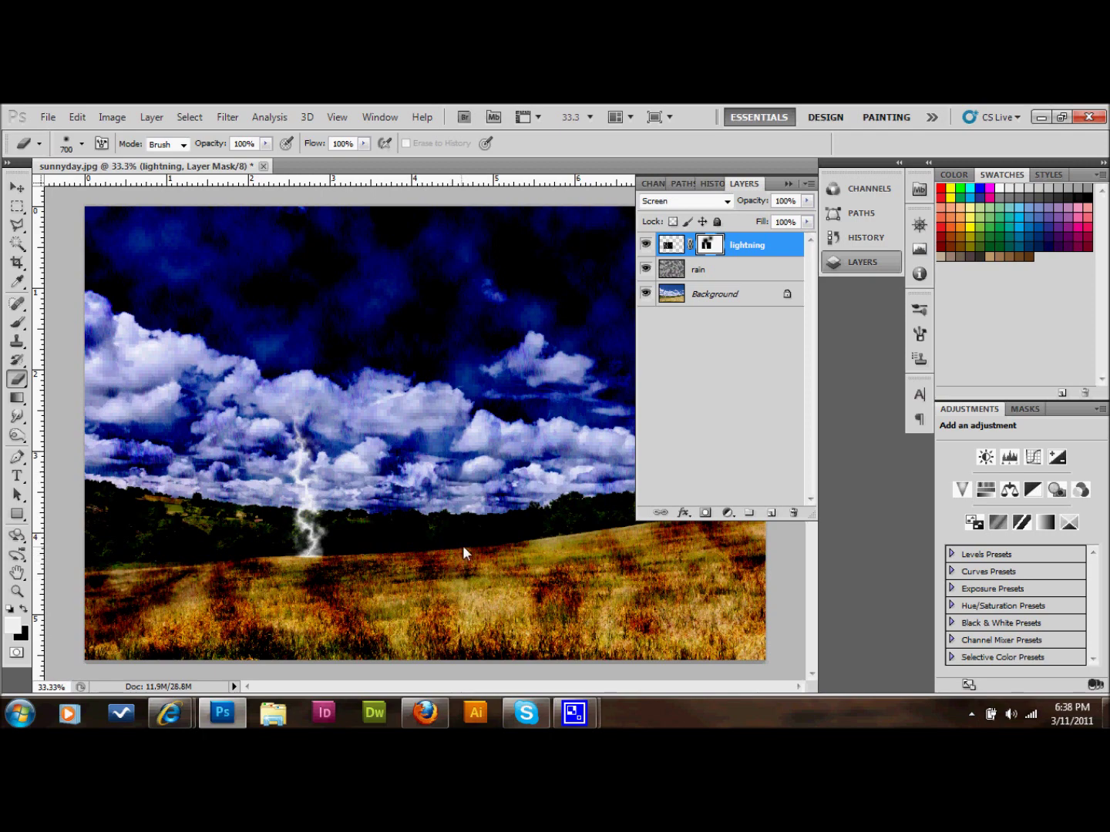
left_click(17, 188)
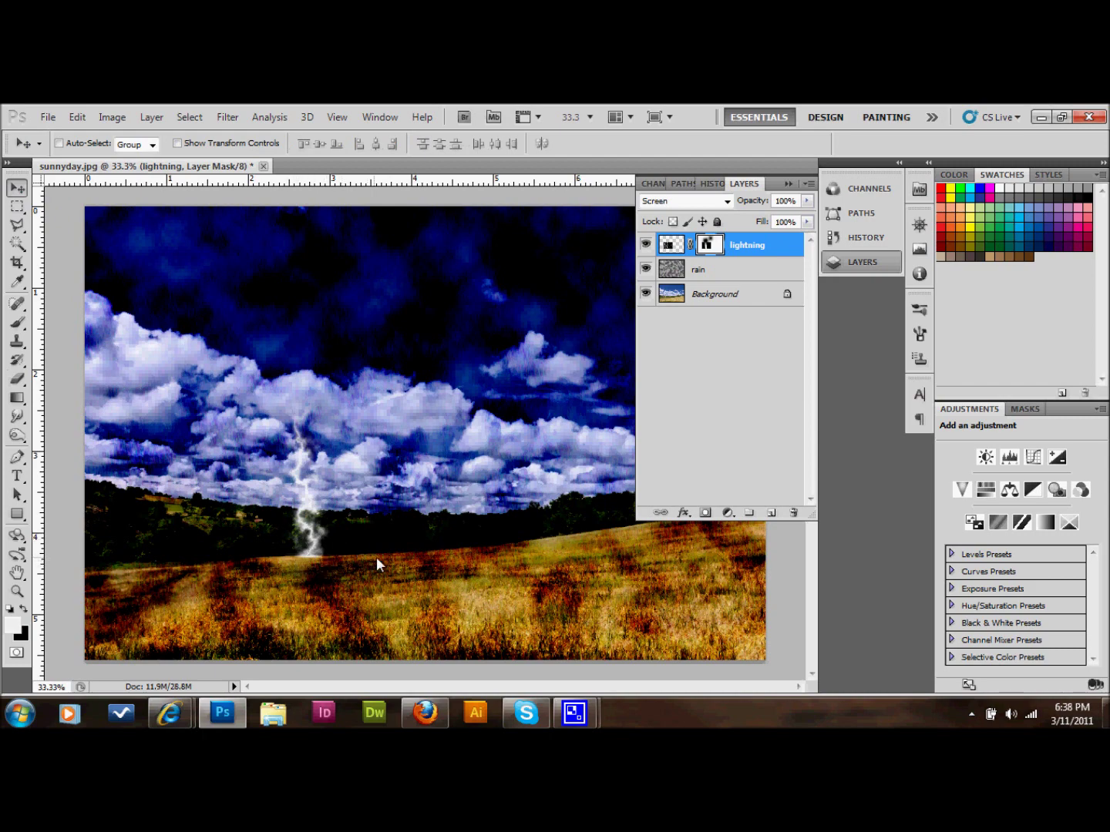
Step: On a new Layer 1, paint a white patch at the bolt's base with a harder 41 px brush
left_click(772, 512)
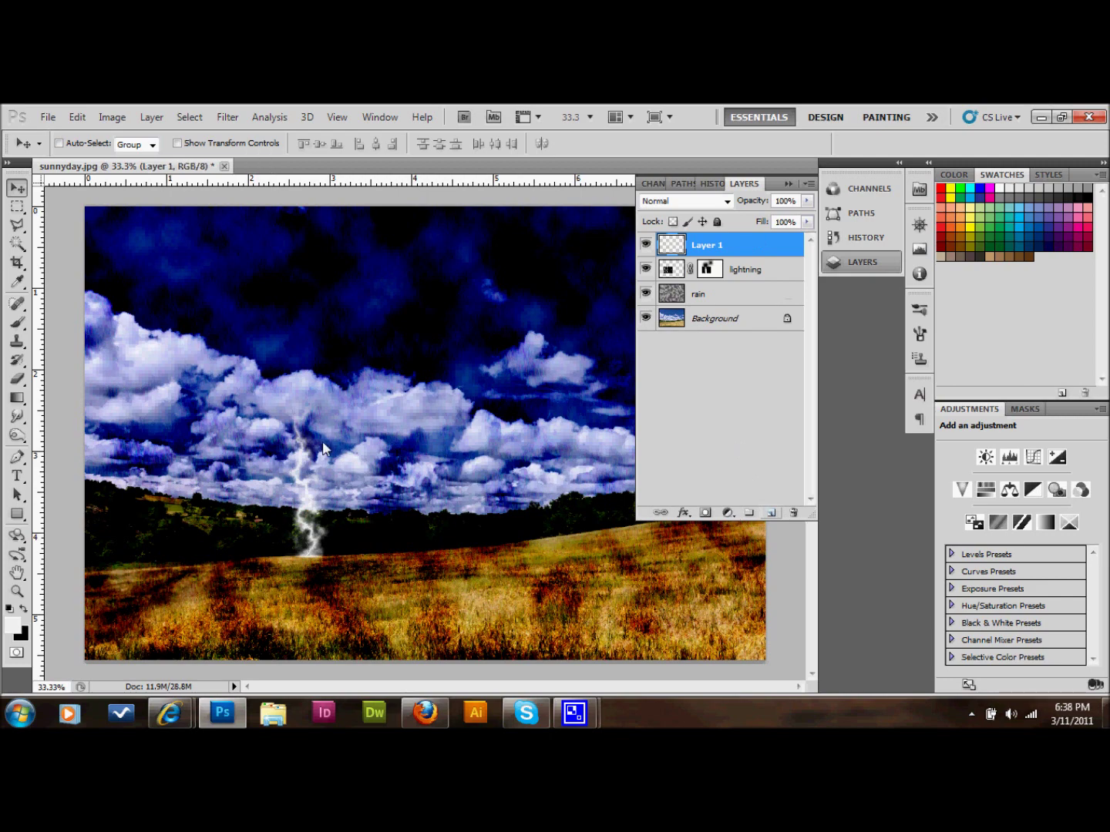
left_click(18, 322)
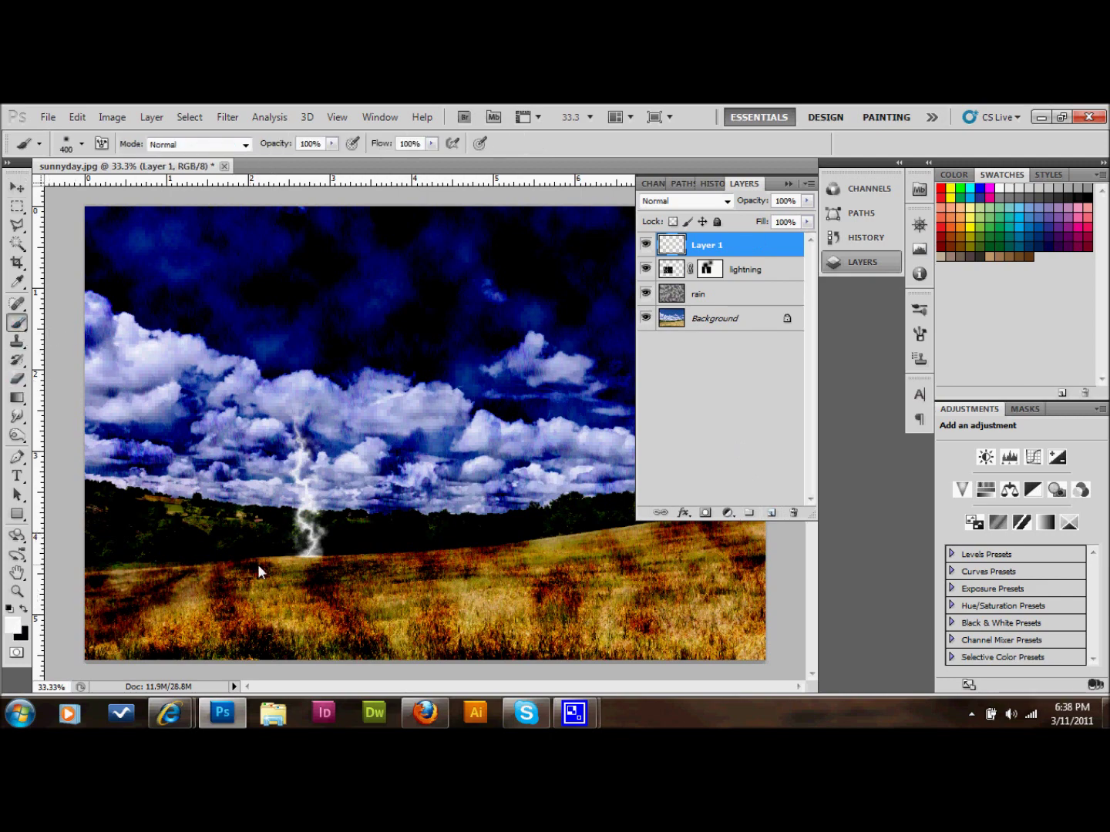
left_click(79, 146)
left_click_drag(159, 188, 76, 188)
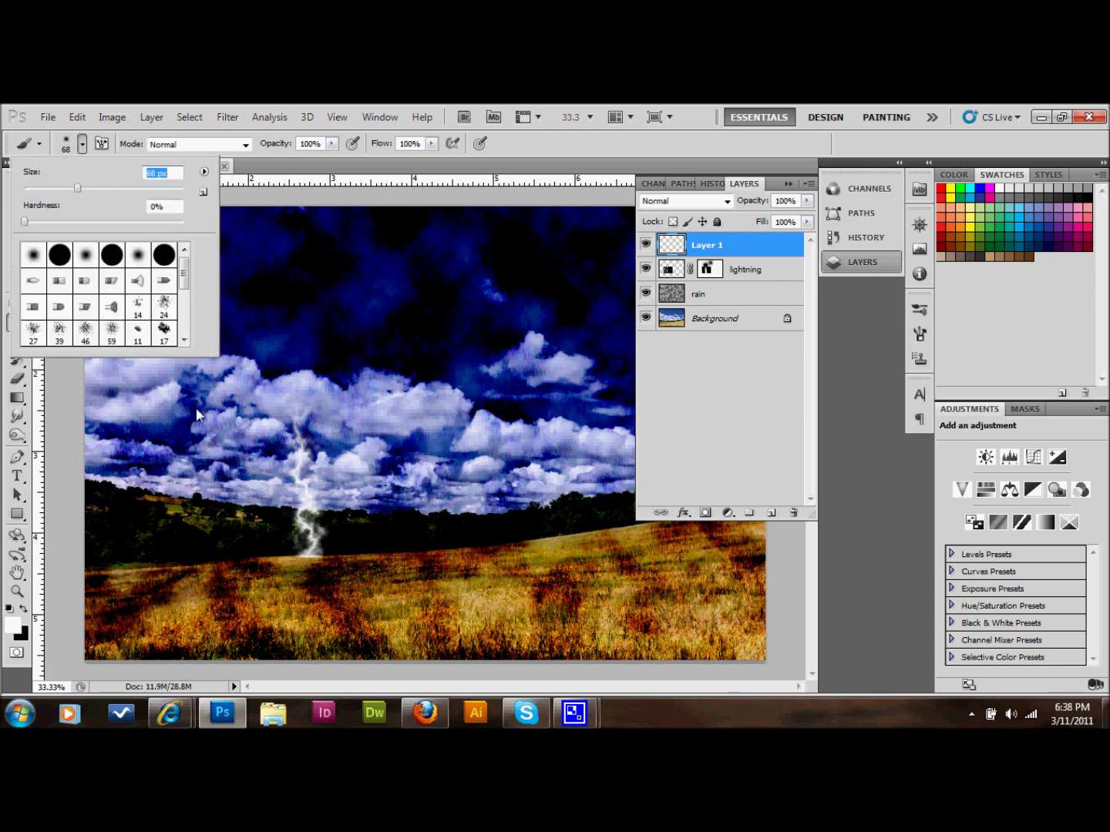
left_click_drag(77, 190, 57, 189)
left_click_drag(25, 222, 140, 222)
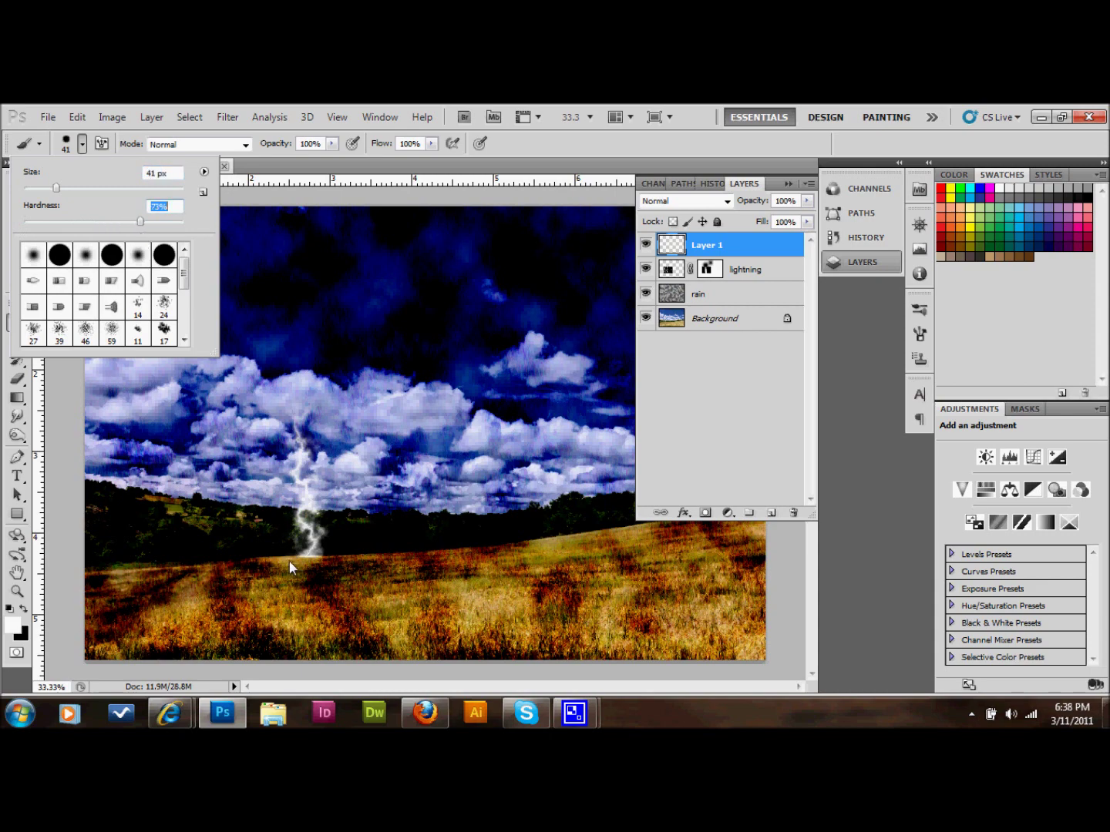
mouse_move(289, 562)
left_mouse_down()
mouse_move(339, 563)
mouse_move(276, 572)
mouse_move(337, 577)
left_mouse_up()
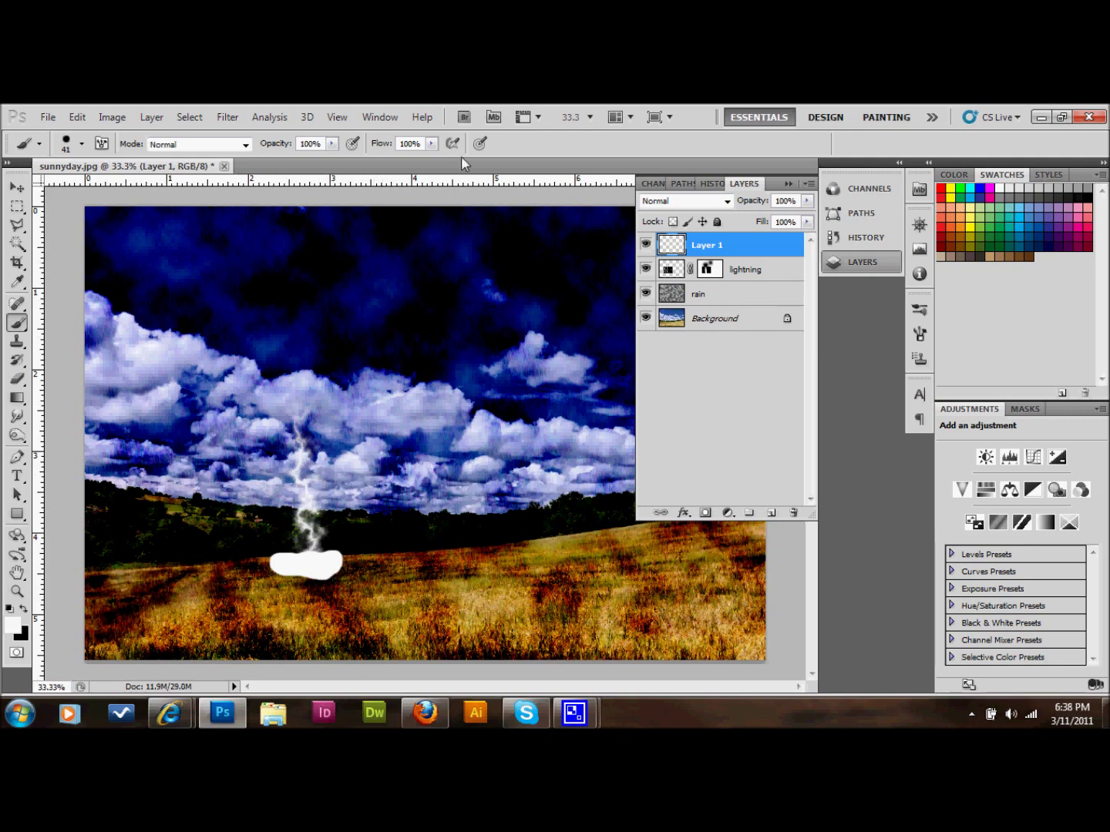
left_click(227, 117)
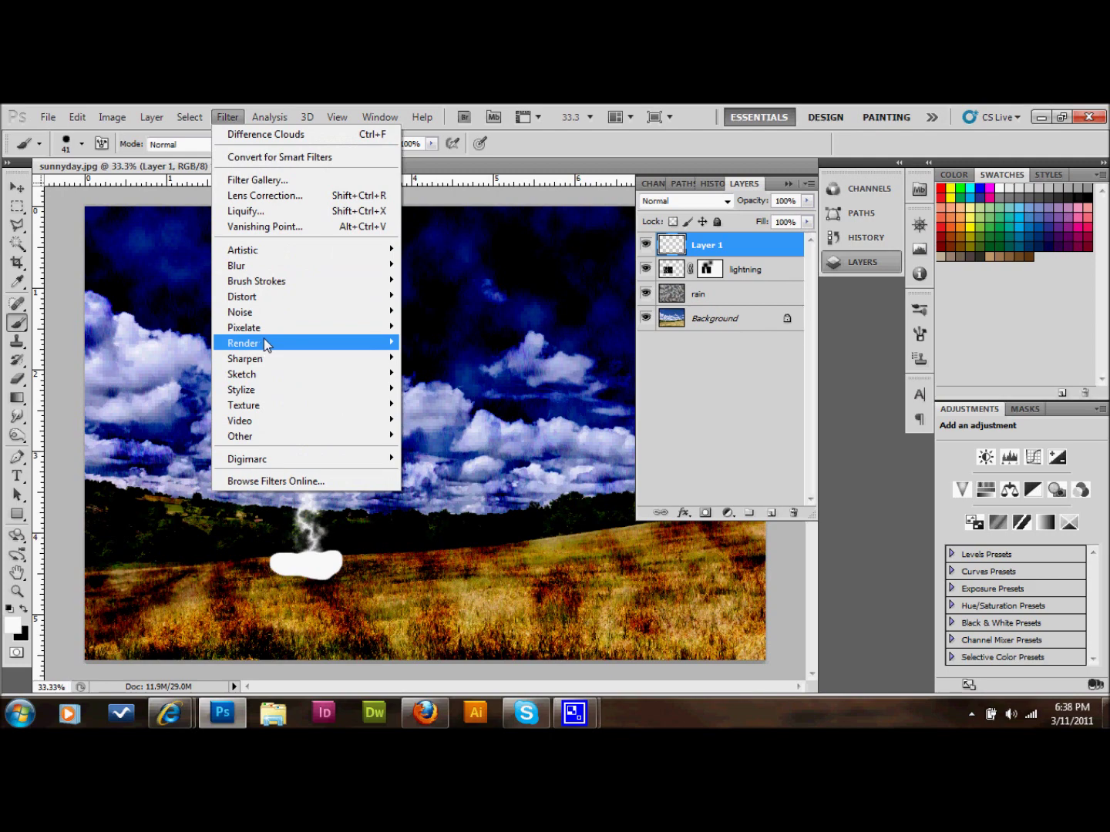
mouse_move(261, 266)
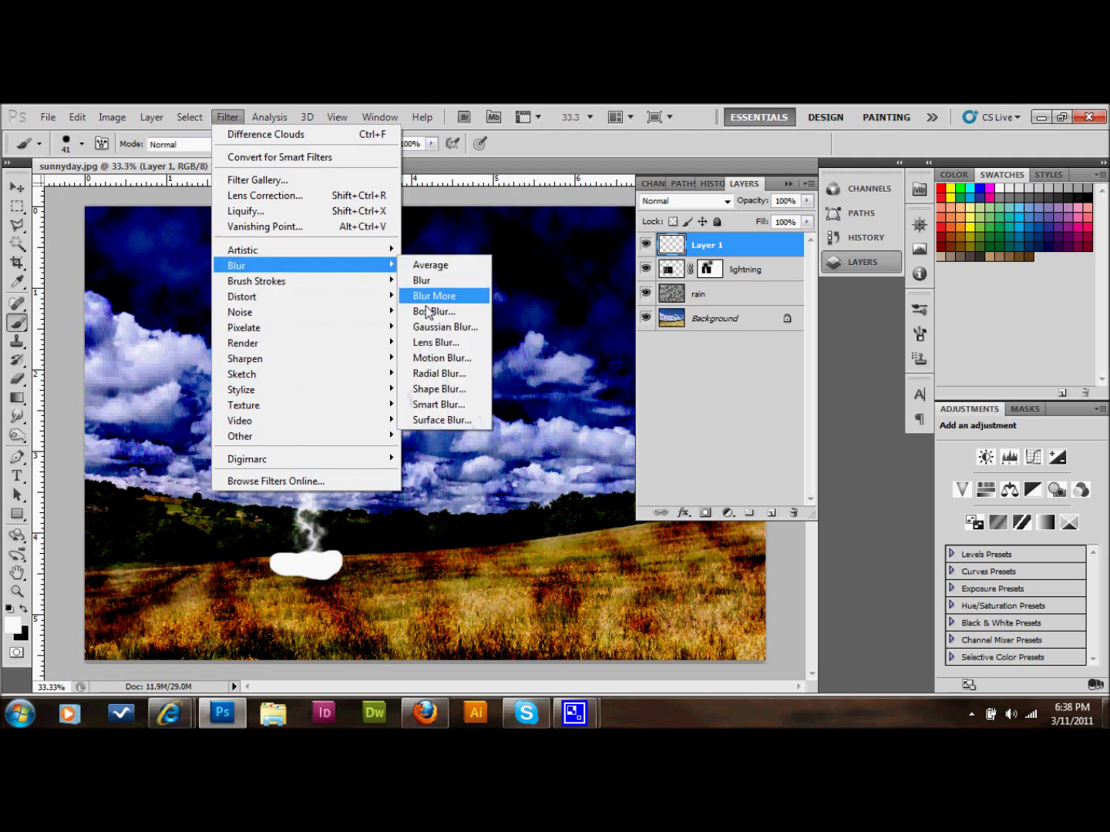
Step: Apply a Gaussian Blur with a 22.3-pixel radius to the white patch
left_click(446, 327)
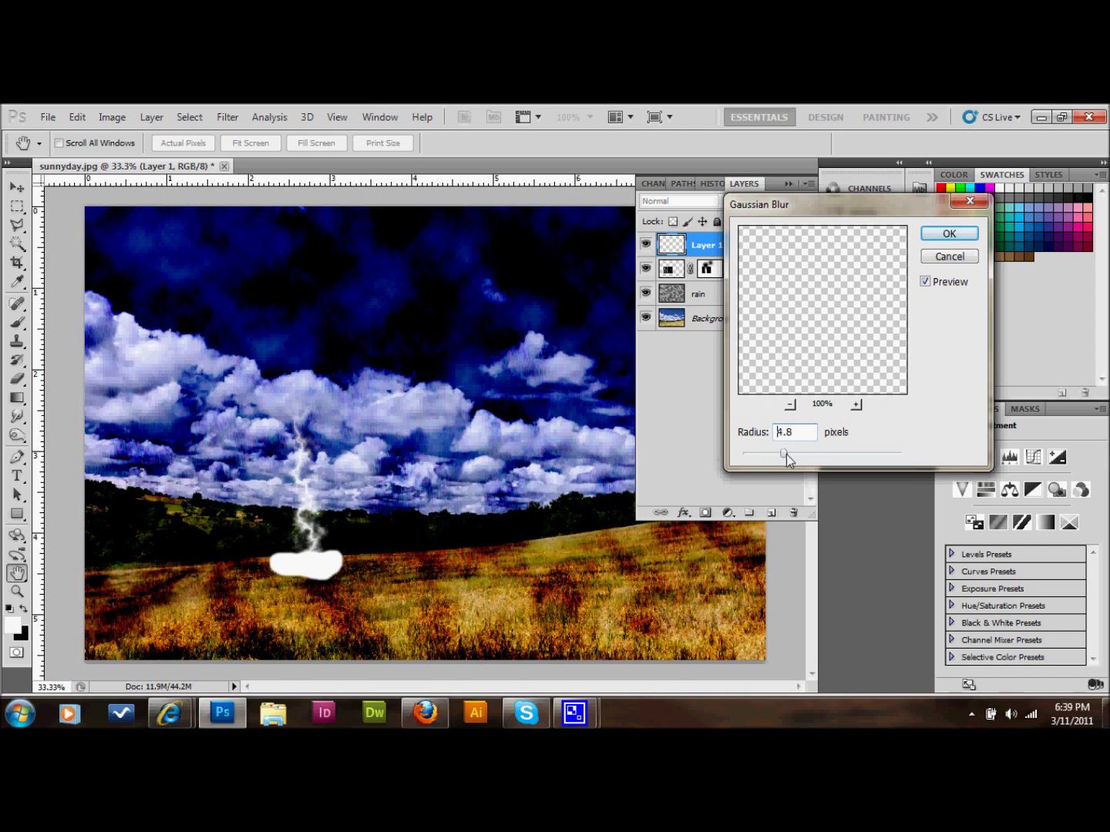
left_click_drag(798, 454, 820, 453)
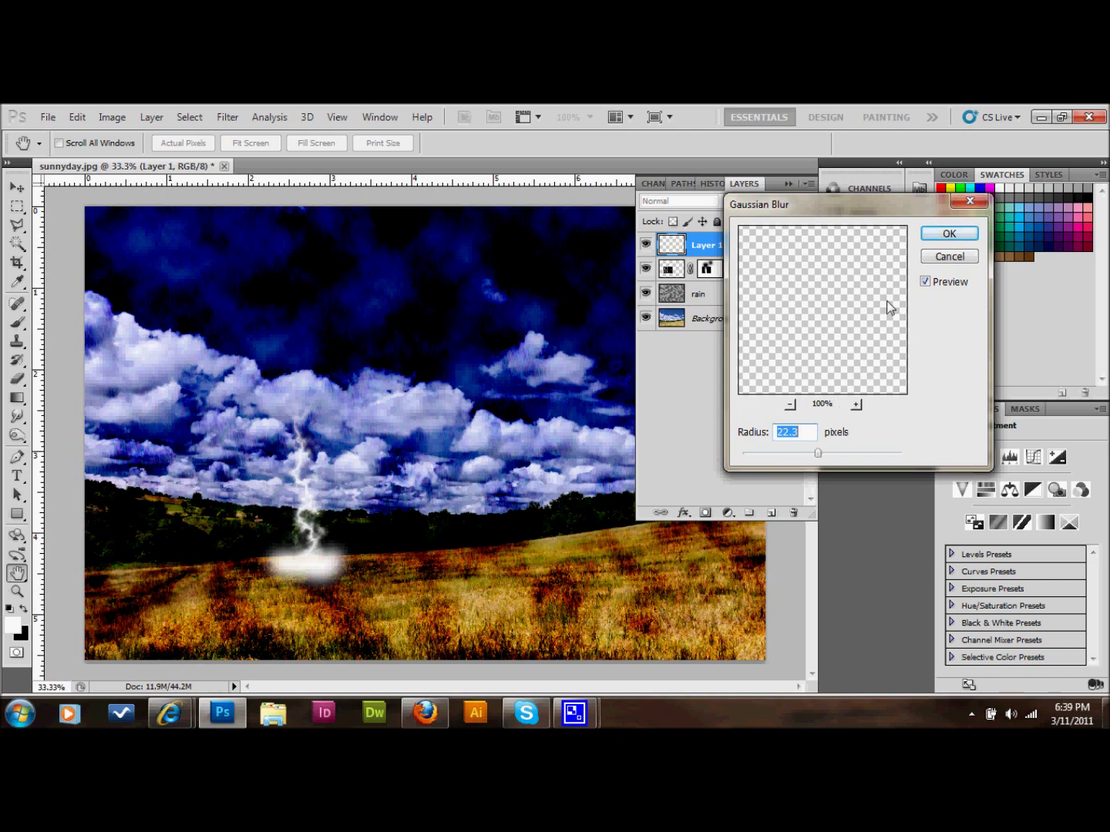
left_click(949, 234)
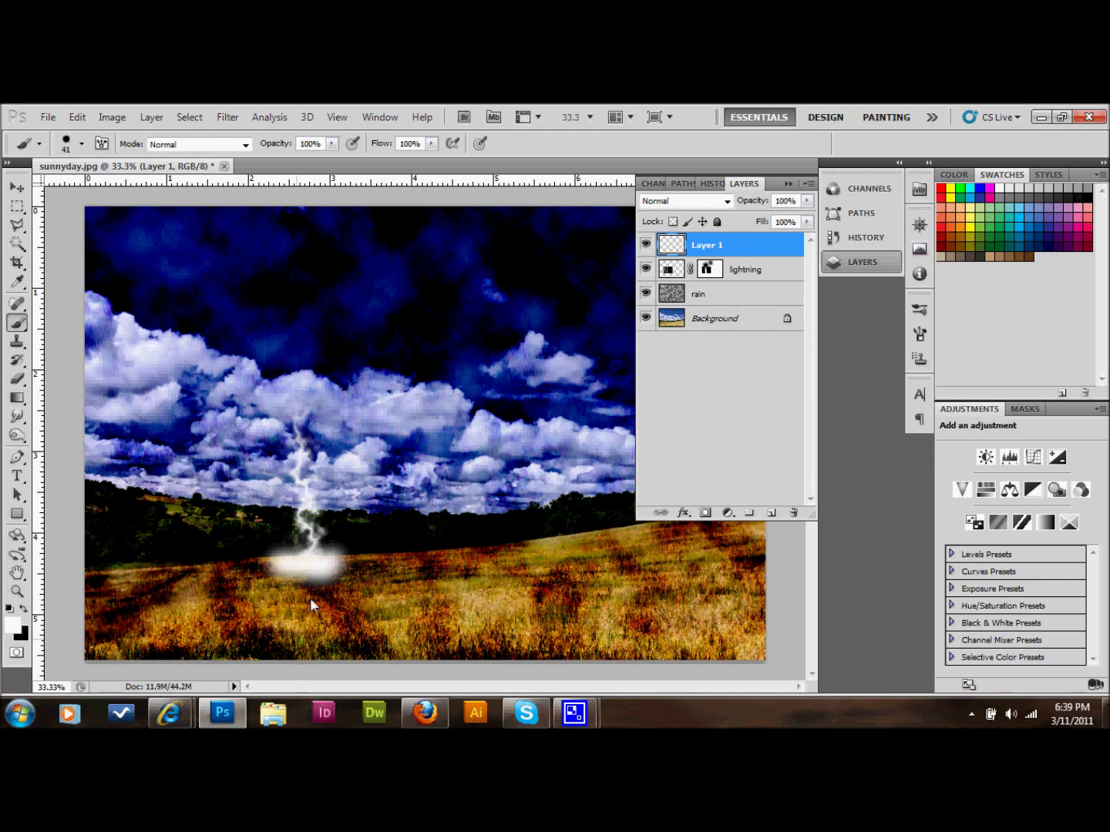
Step: Rename Layer 1 to 'lightningbase', set it to Overlay after trying Screen, and duplicate it
double_click(711, 247)
type("lightningba")
type("se")
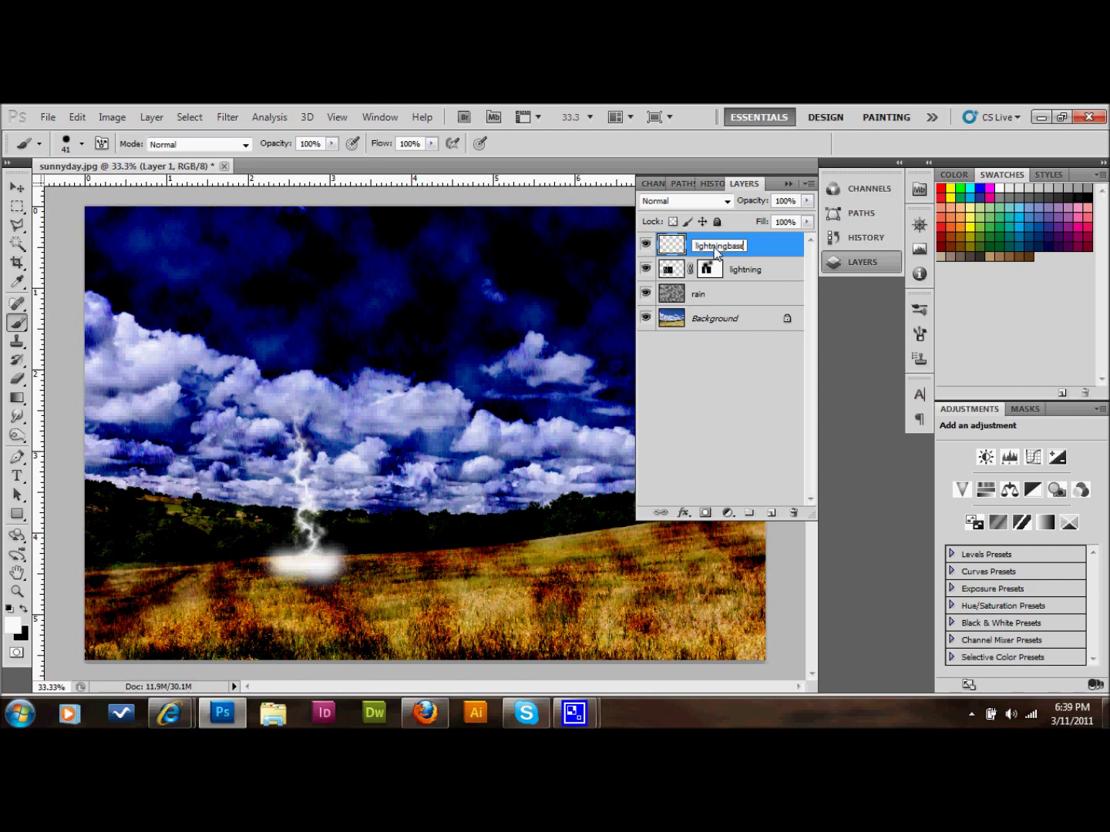
key("Return")
left_click(727, 201)
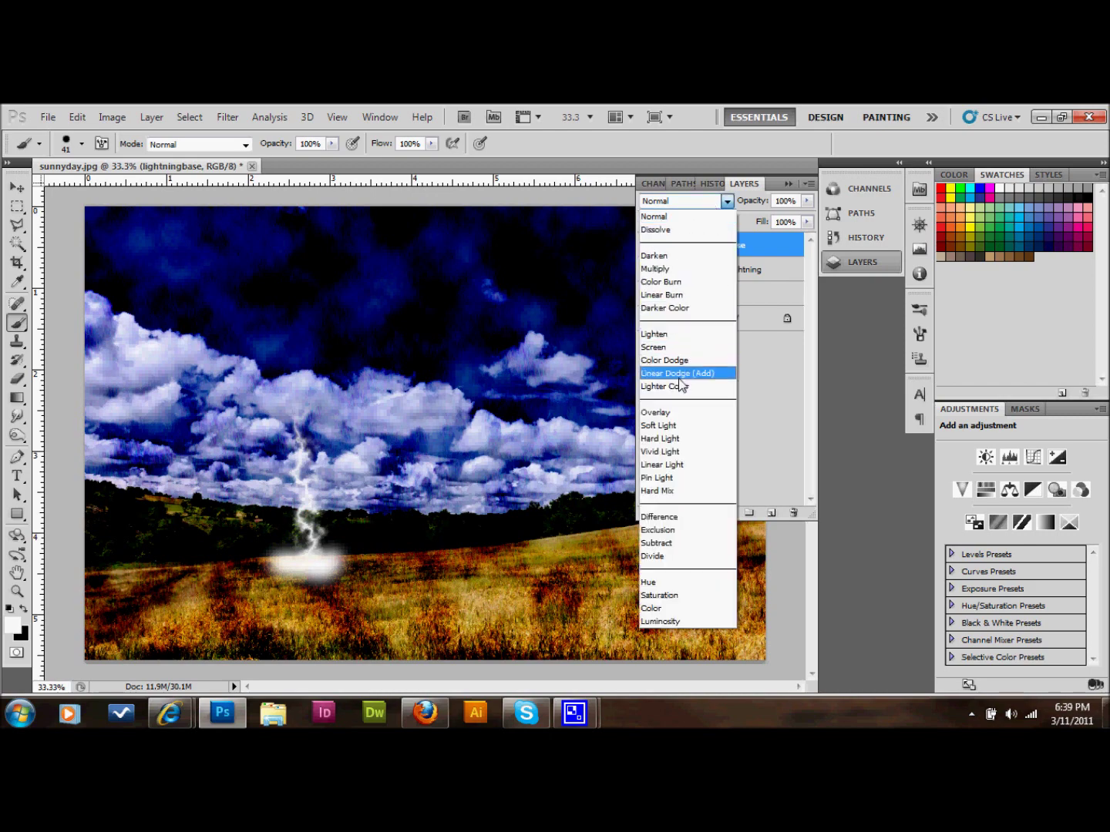
left_click(675, 349)
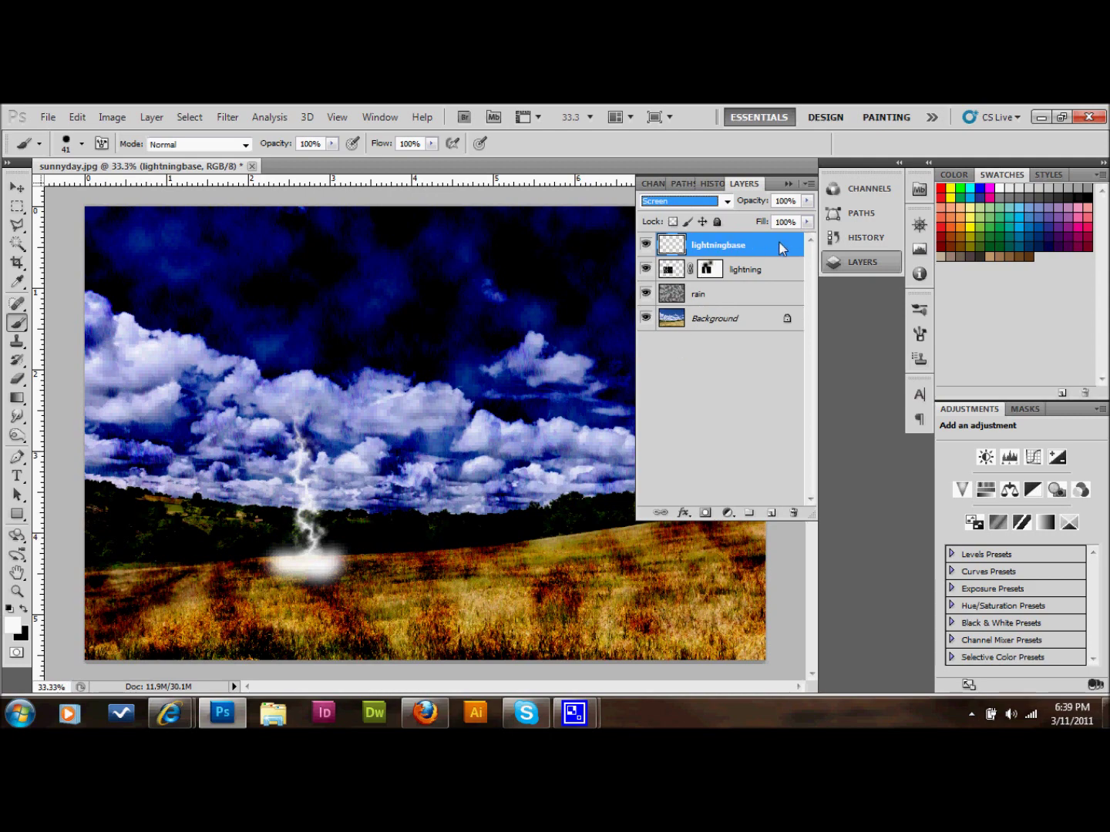
left_click(724, 201)
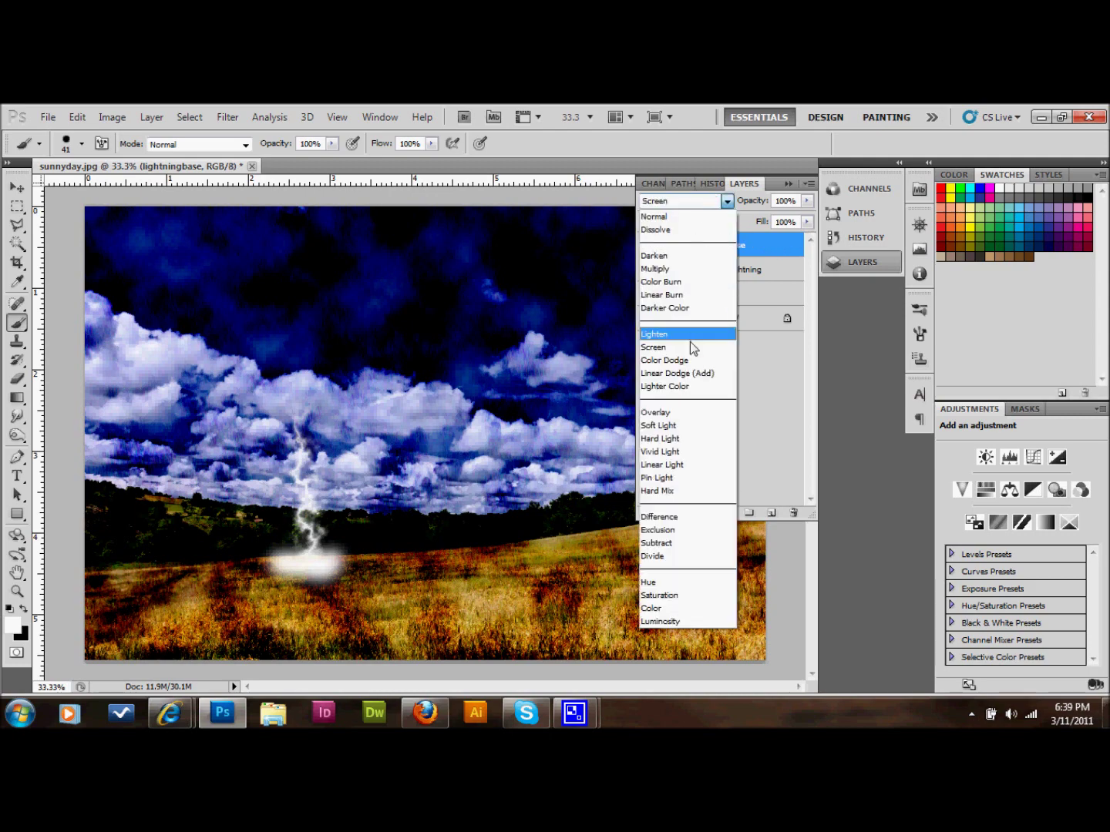
left_click(678, 414)
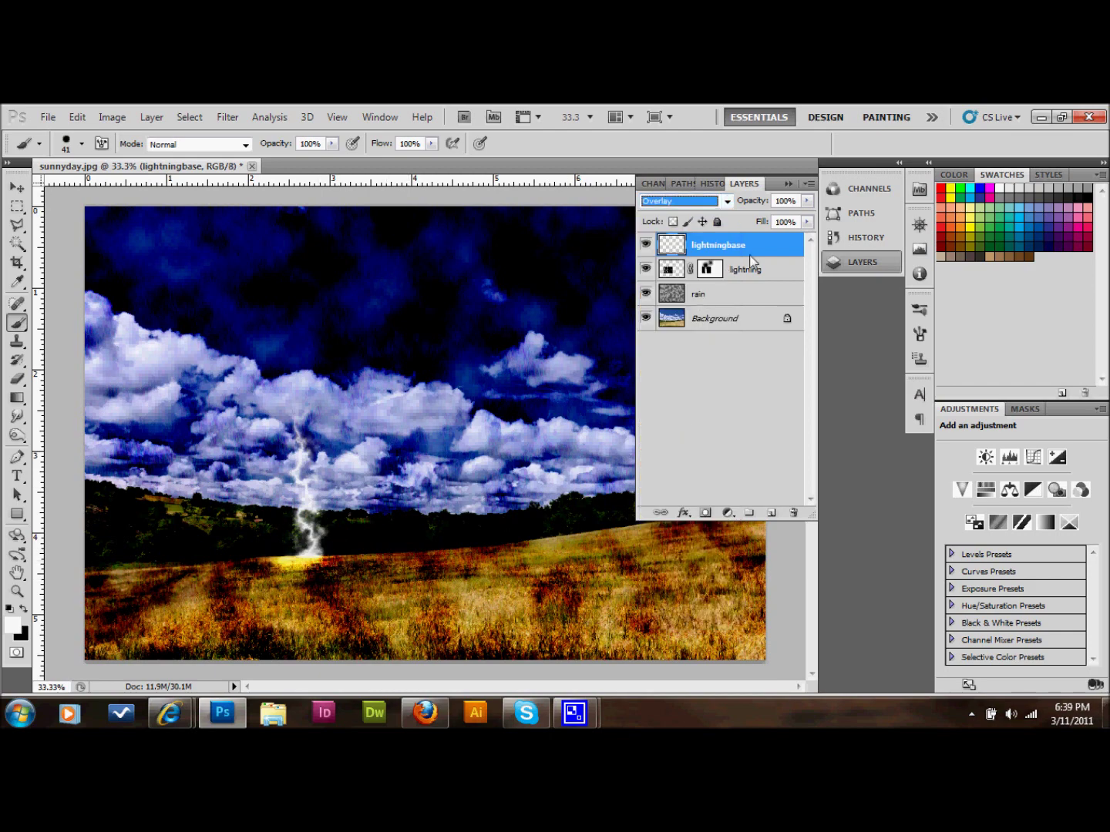
left_click_drag(771, 248, 775, 516)
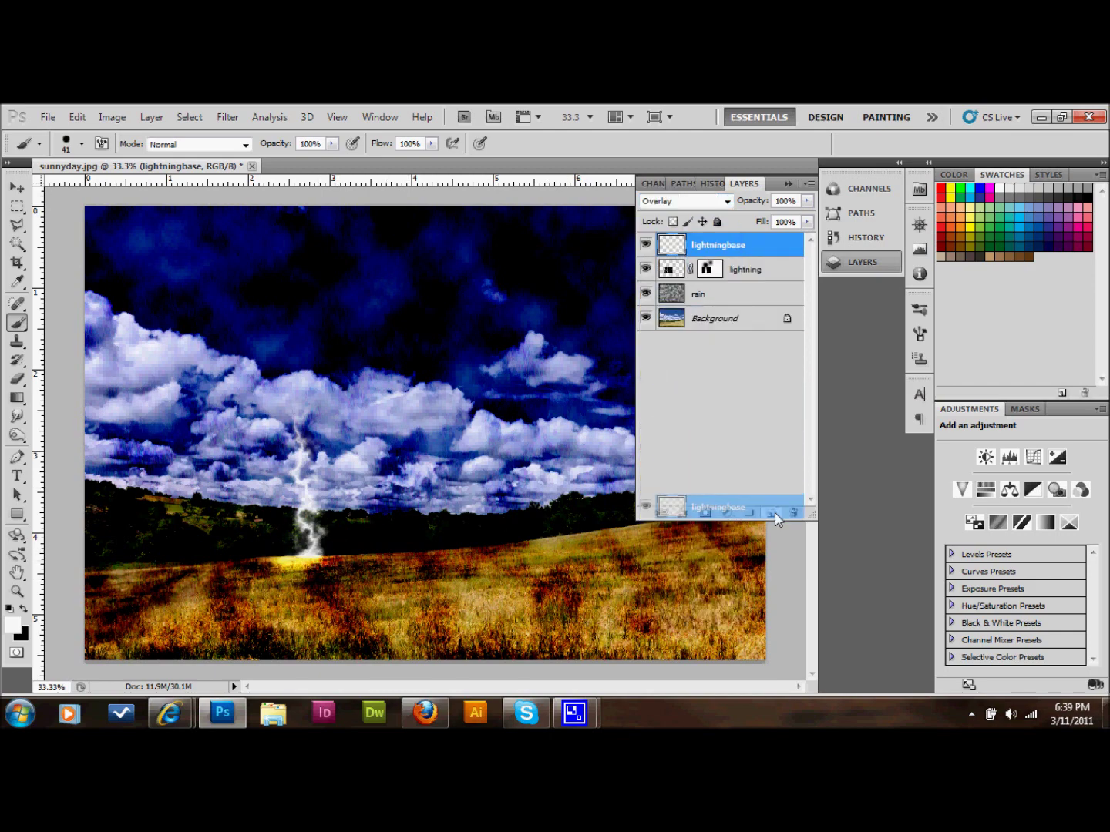
left_click_drag(774, 512, 773, 513)
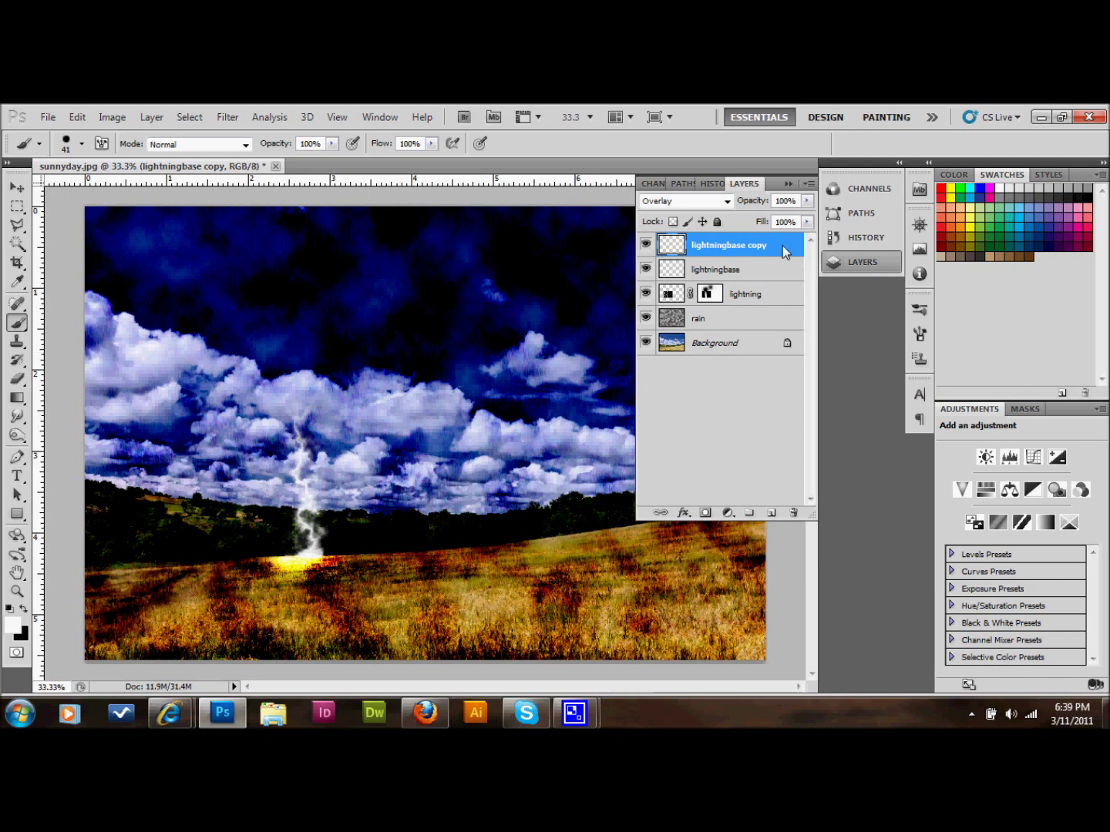
Step: Try the glow copy in Normal blending at 20%, then 15% opacity
left_click(703, 202)
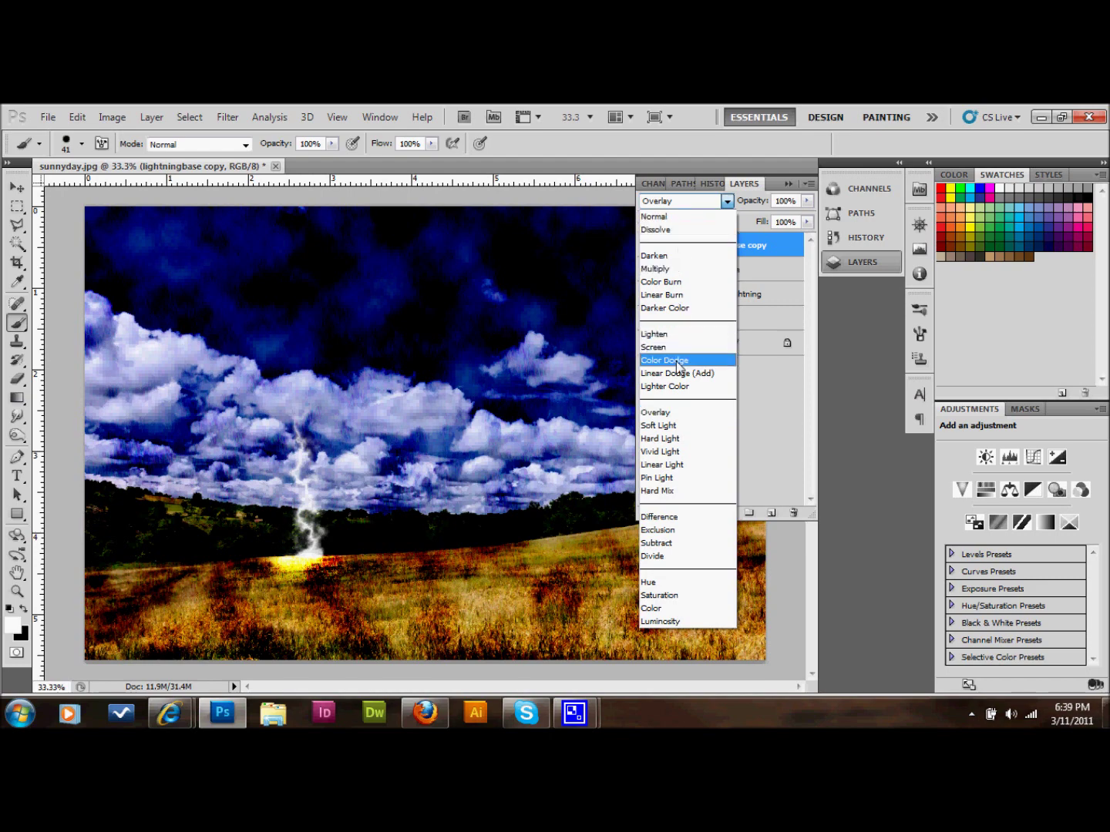
left_click(663, 216)
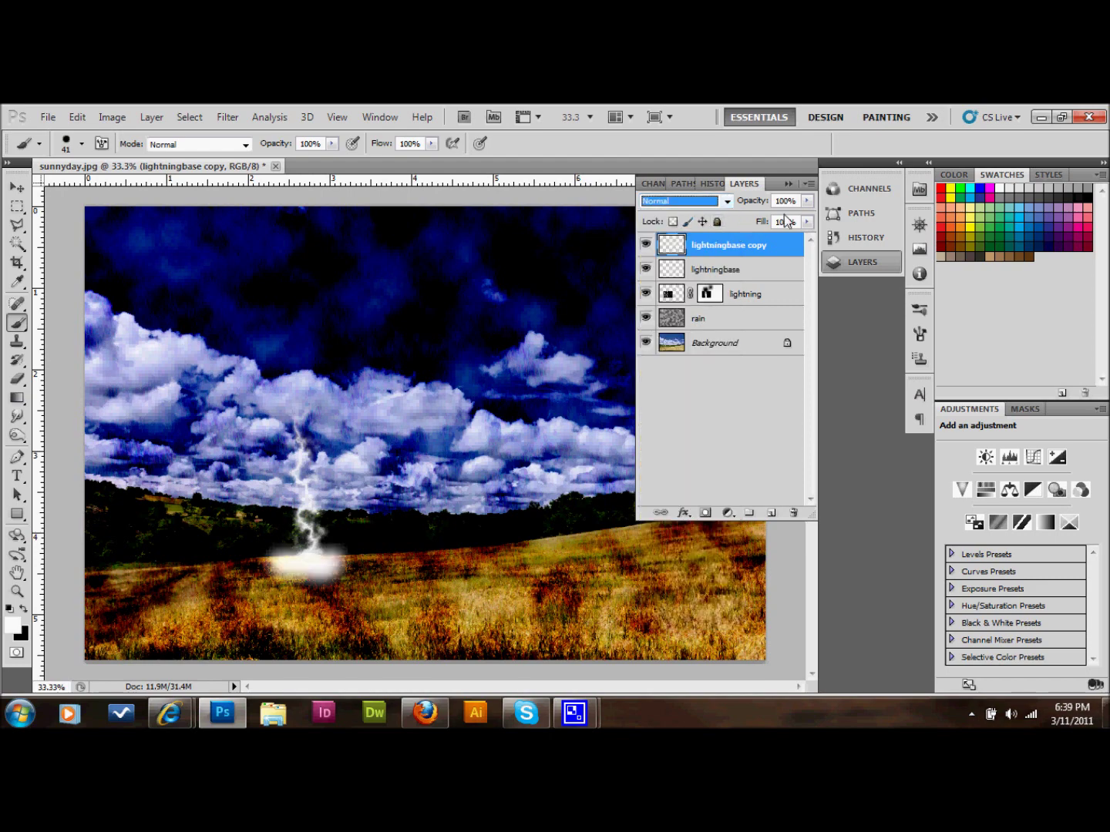
left_click(784, 200)
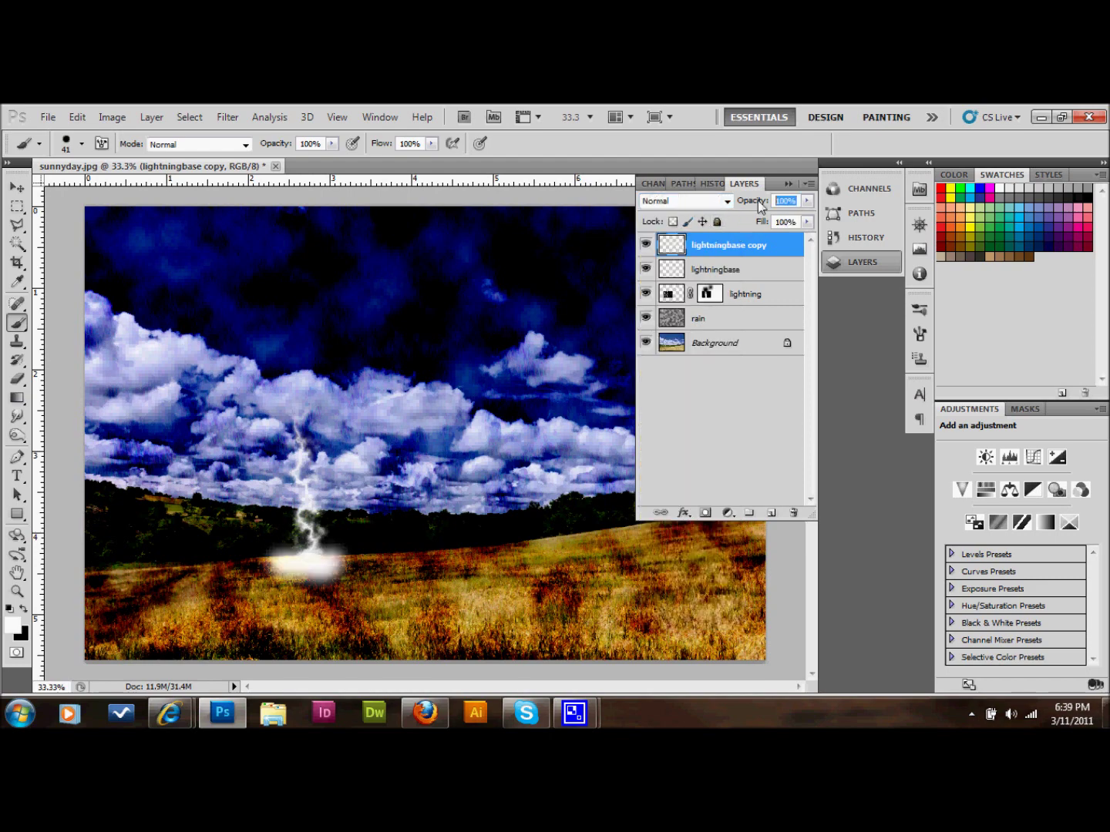
type("20")
key("Return")
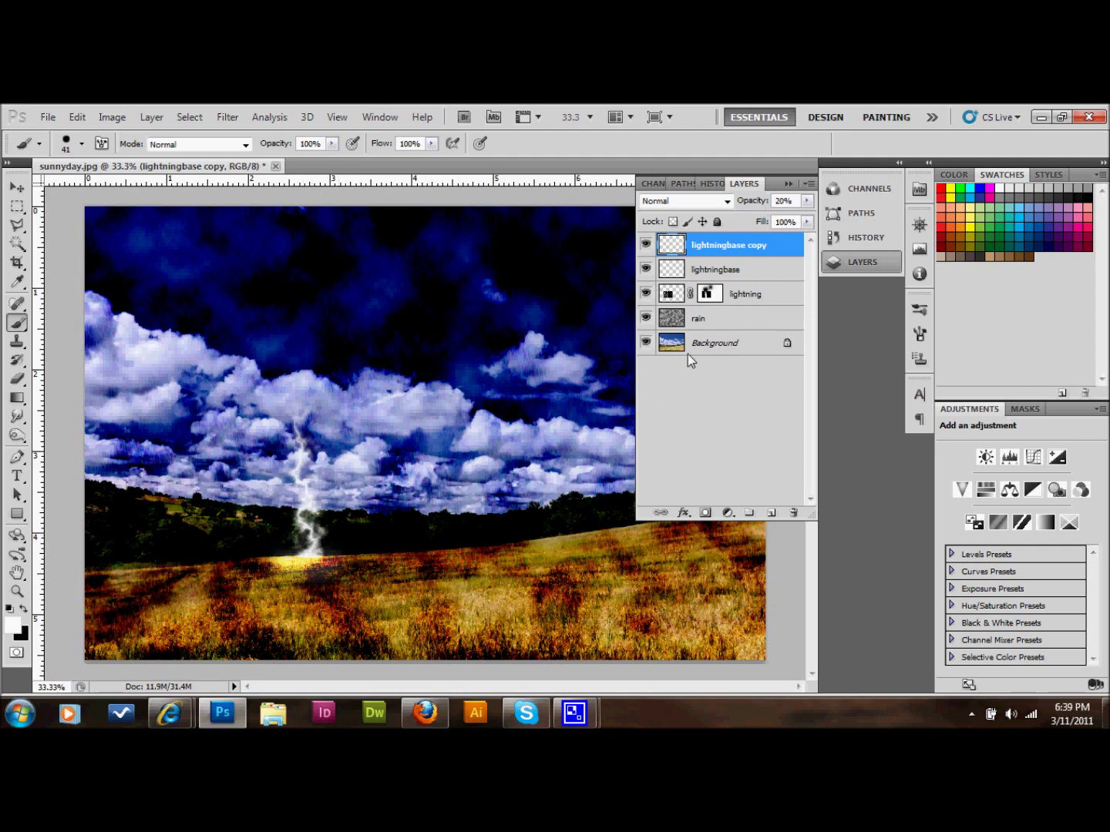
left_click(785, 200)
type("15")
key("Return")
Step: Set the glow copy back to 100% opacity with Overlay blending
left_click(785, 200)
type("100")
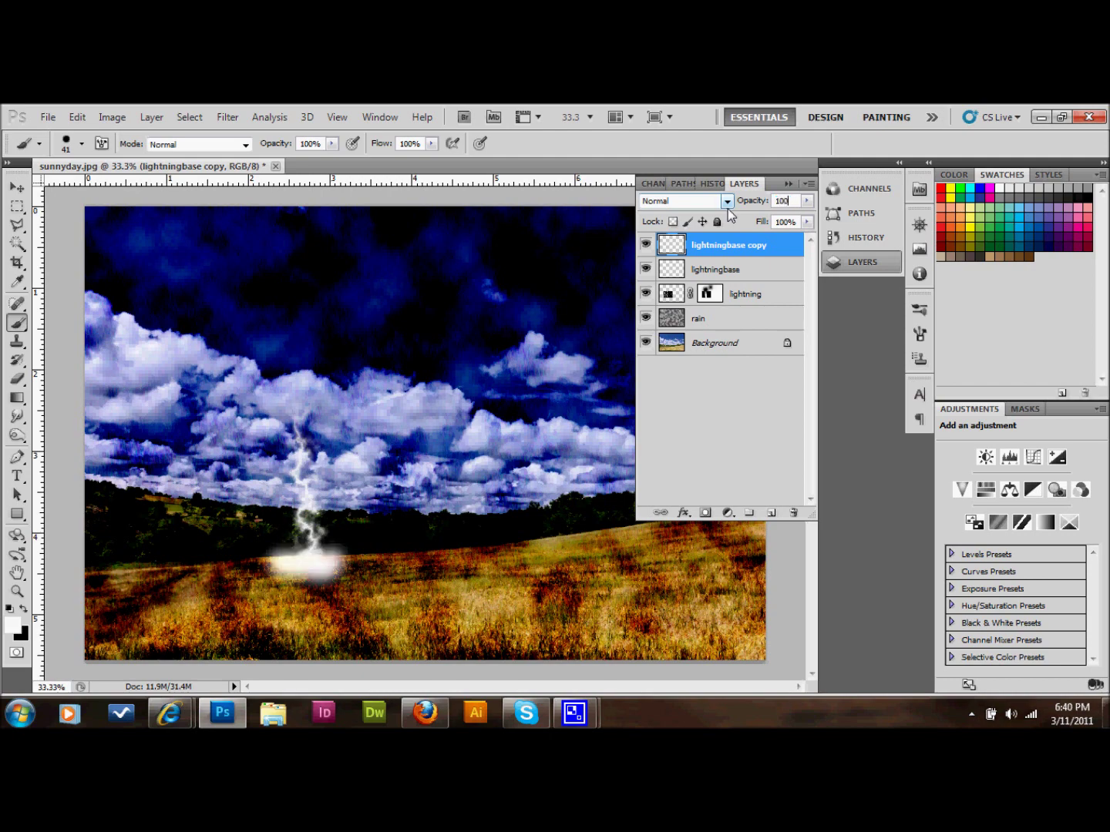
left_click(727, 202)
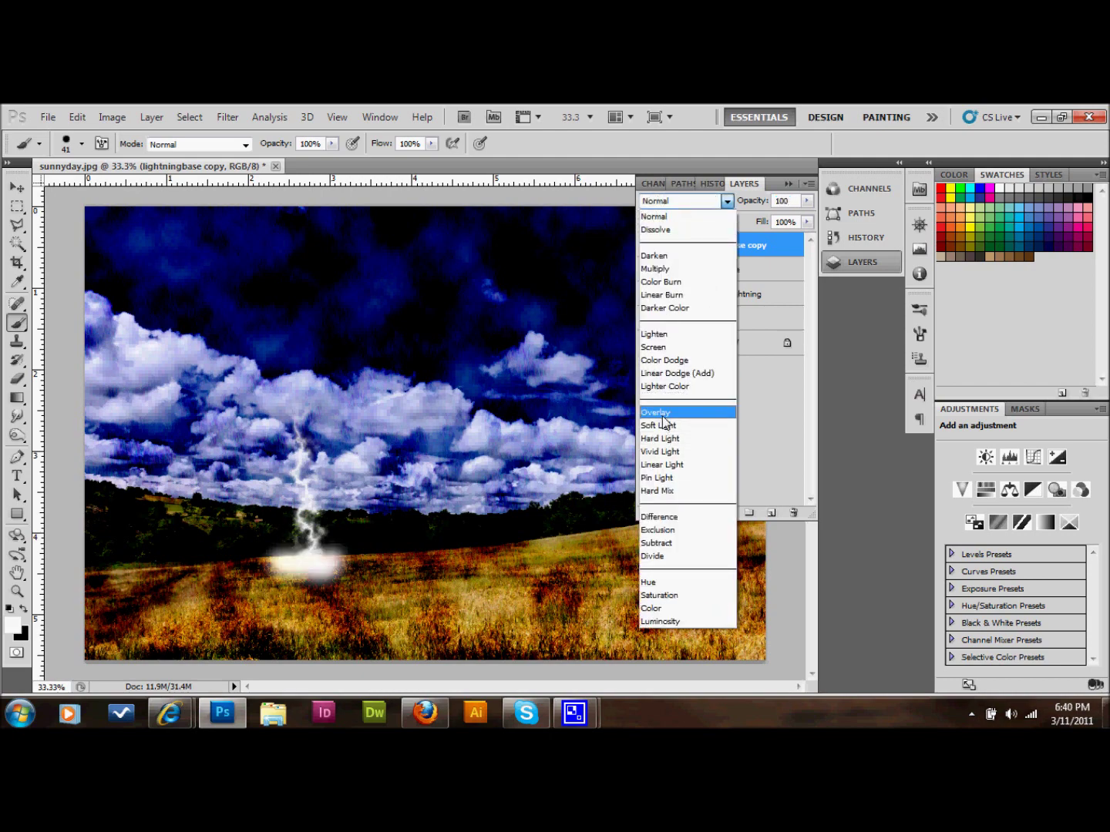
left_click(665, 415)
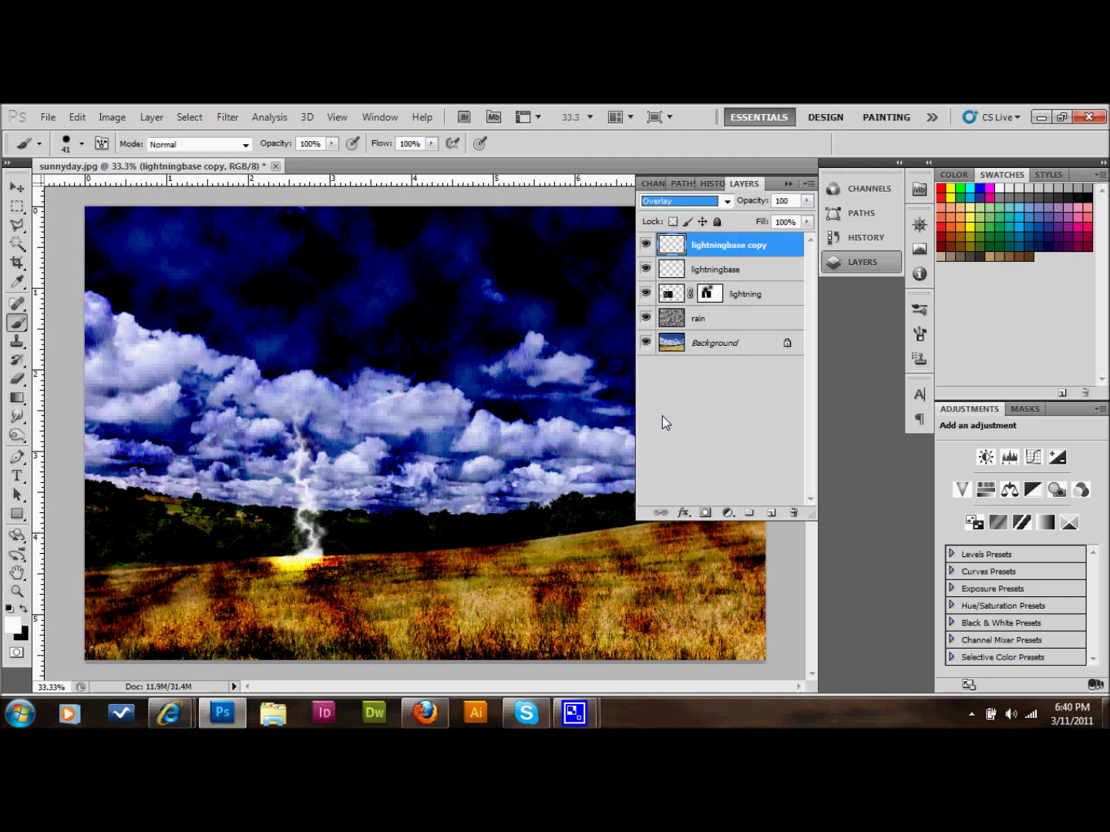
left_click(18, 187)
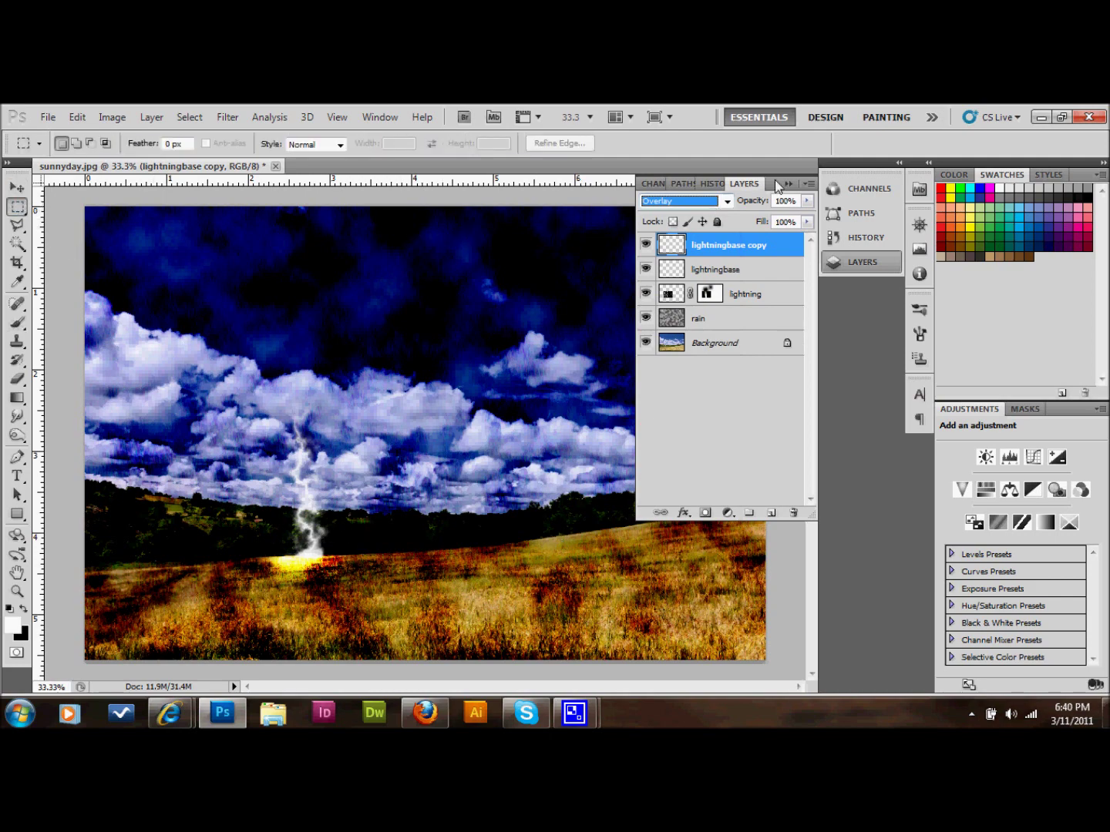
Step: Collapse the Layers panel to view the finished stormy lightning scene
left_click(787, 183)
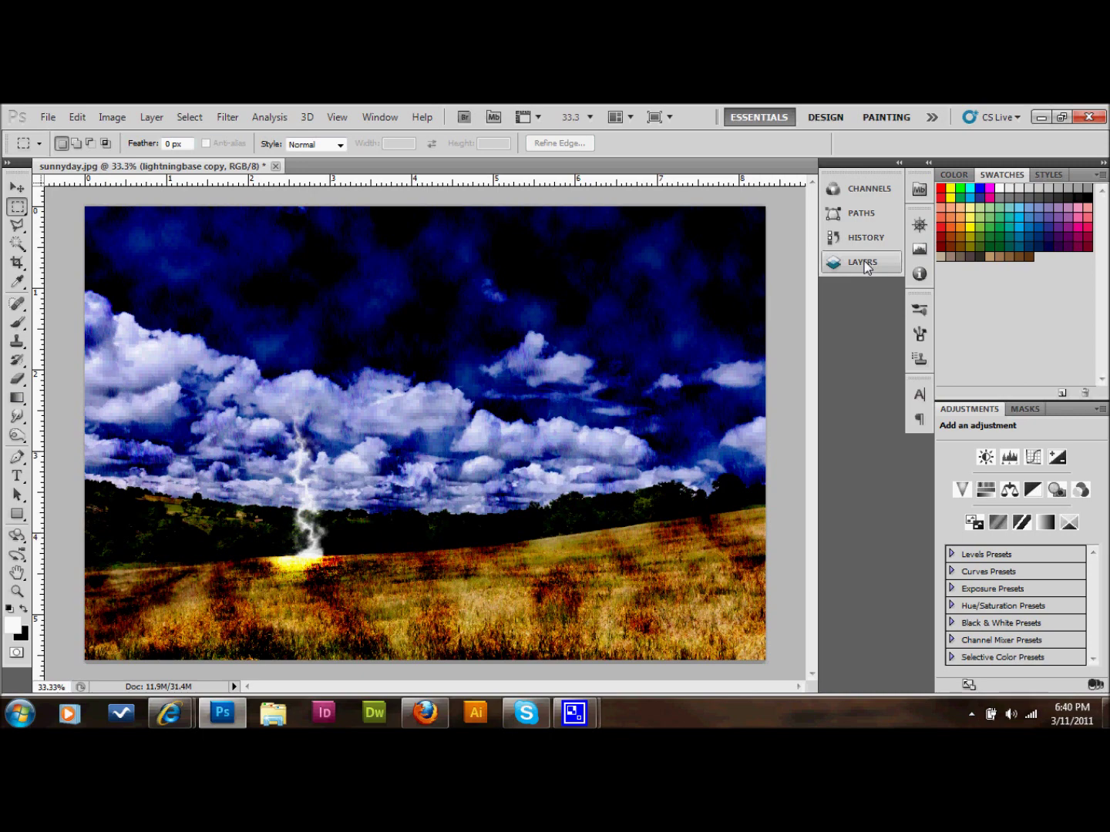
left_click(864, 238)
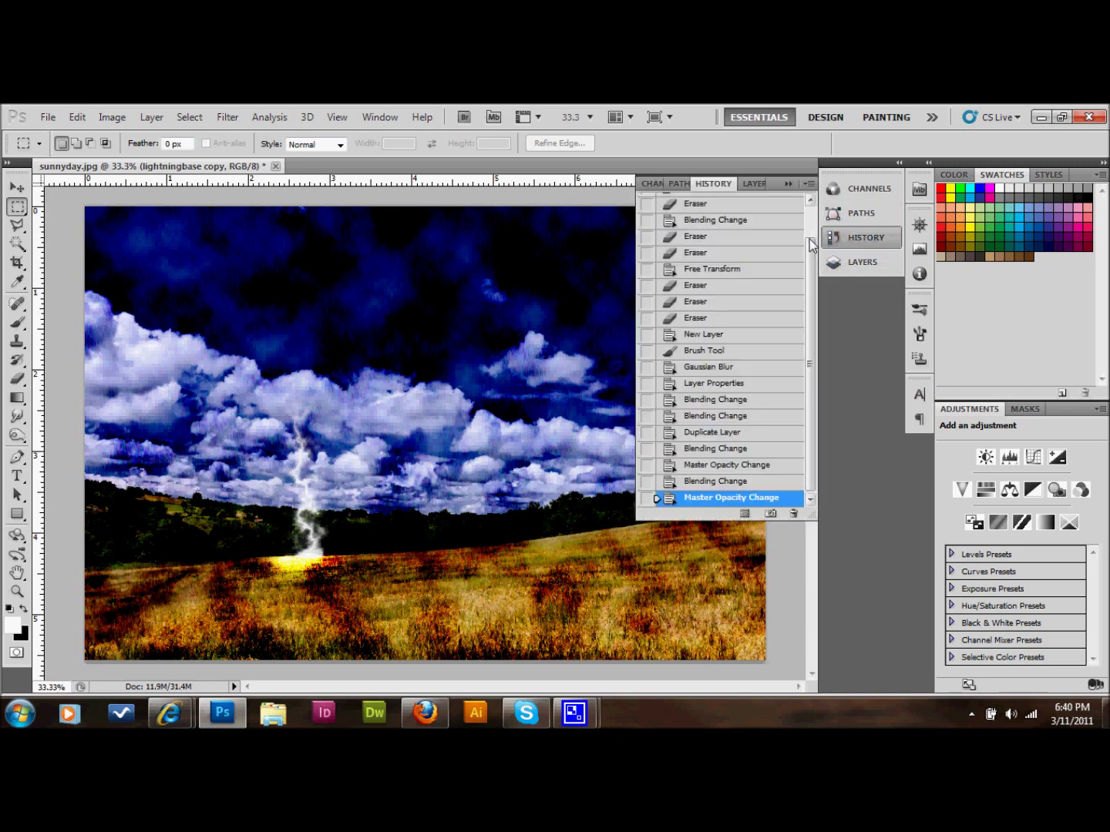
scroll(809, 252, "up", 2)
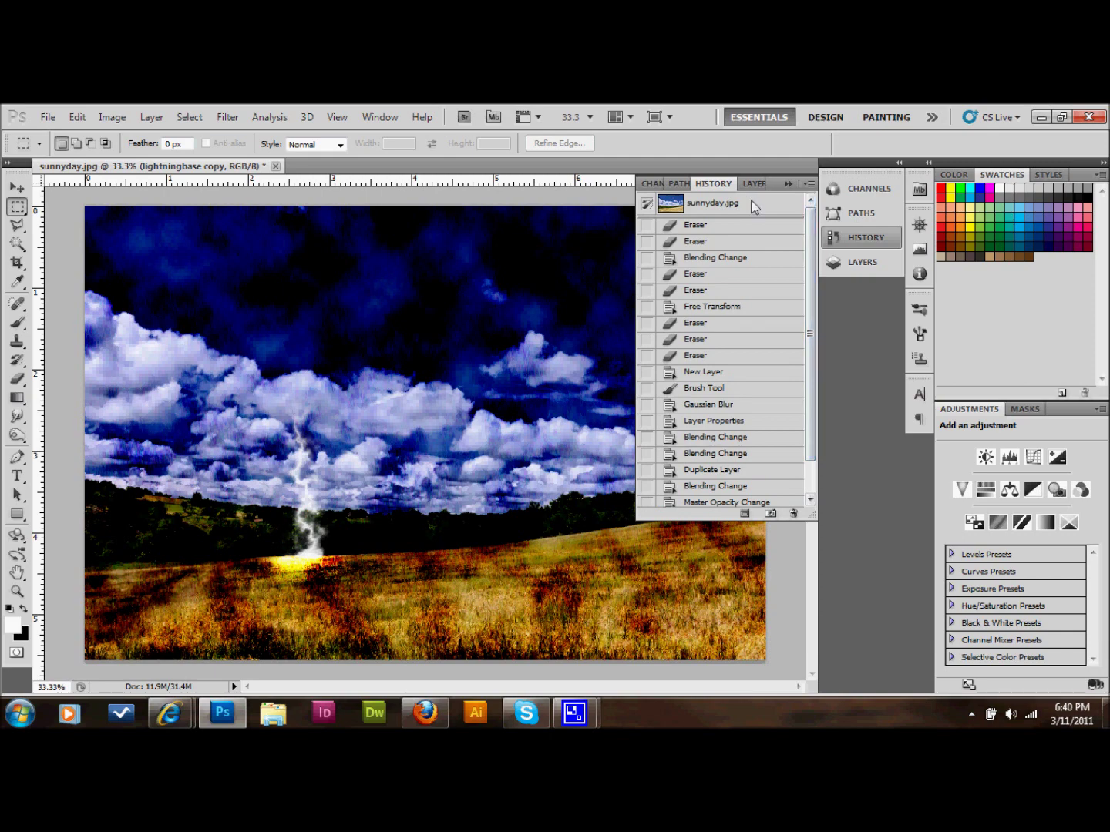
left_click(754, 204)
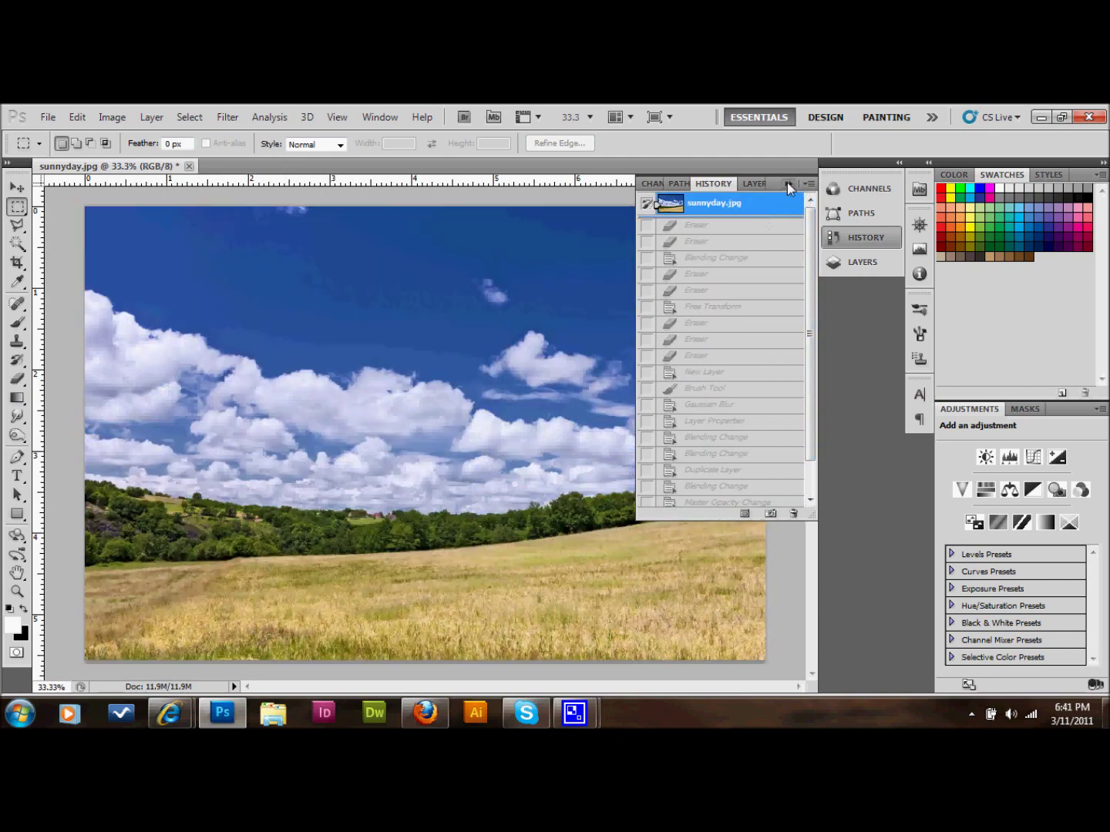
left_click(790, 186)
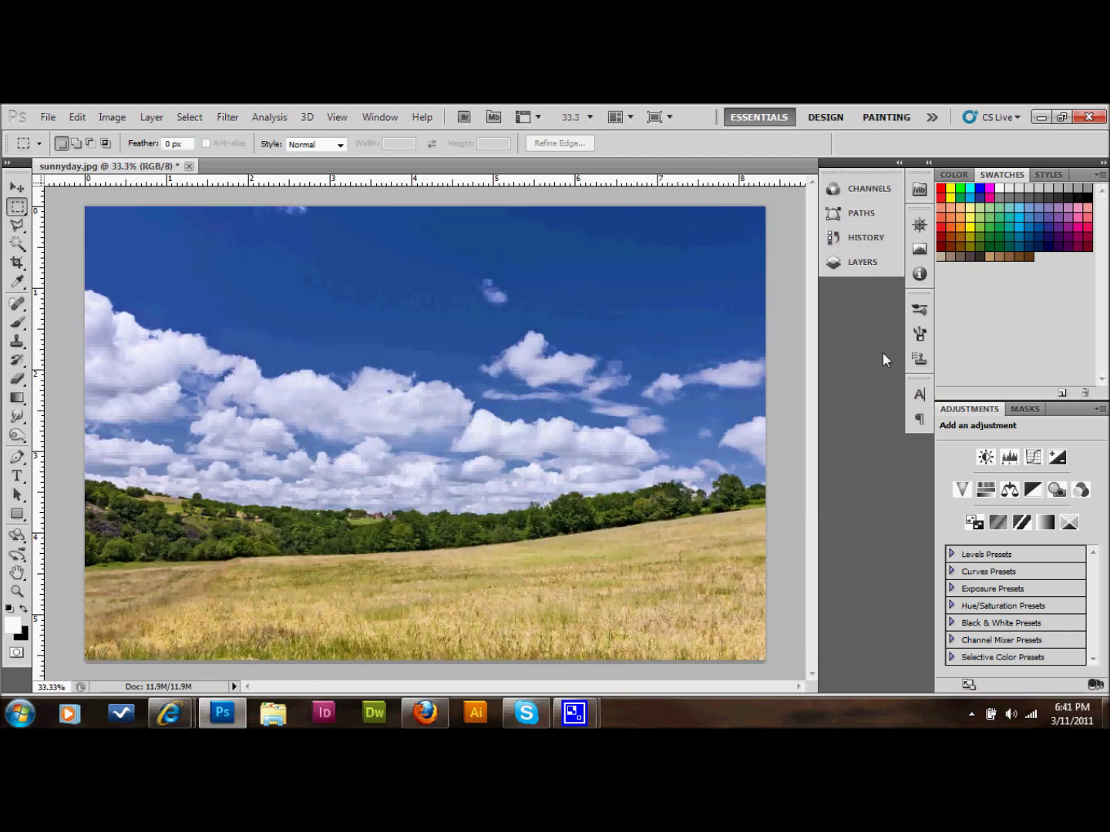
left_click(861, 262)
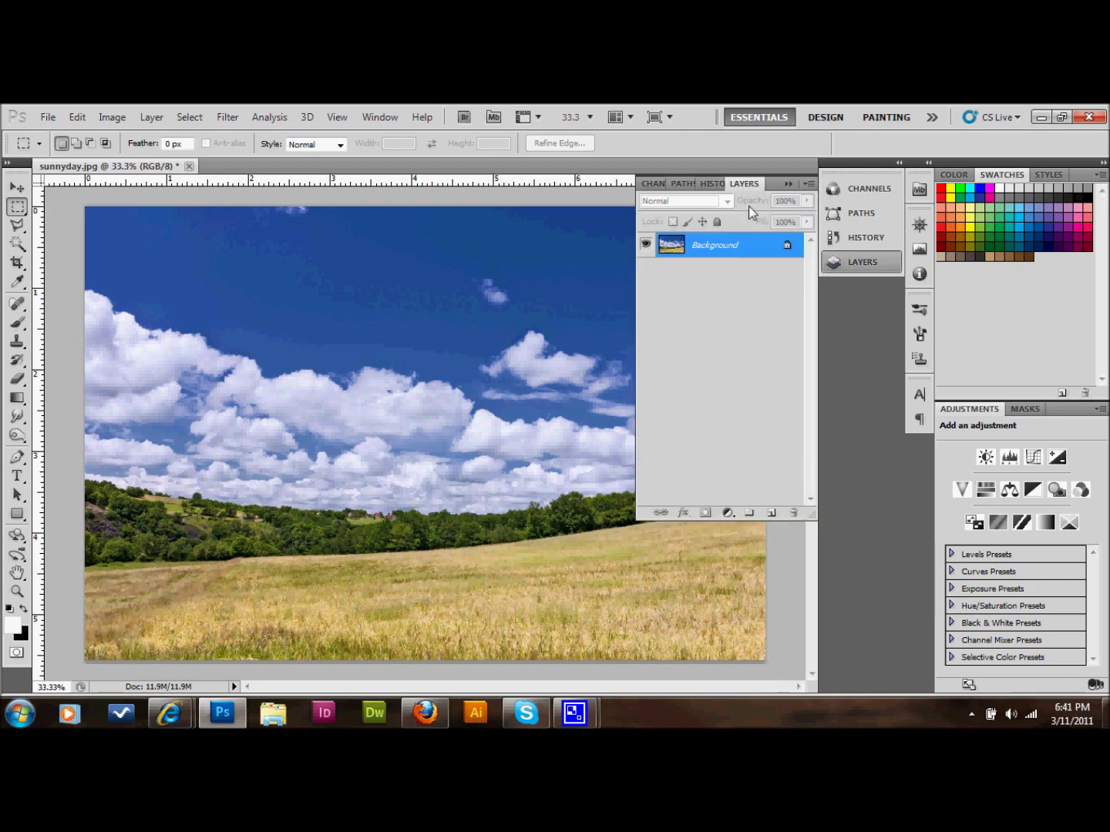
left_click(713, 185)
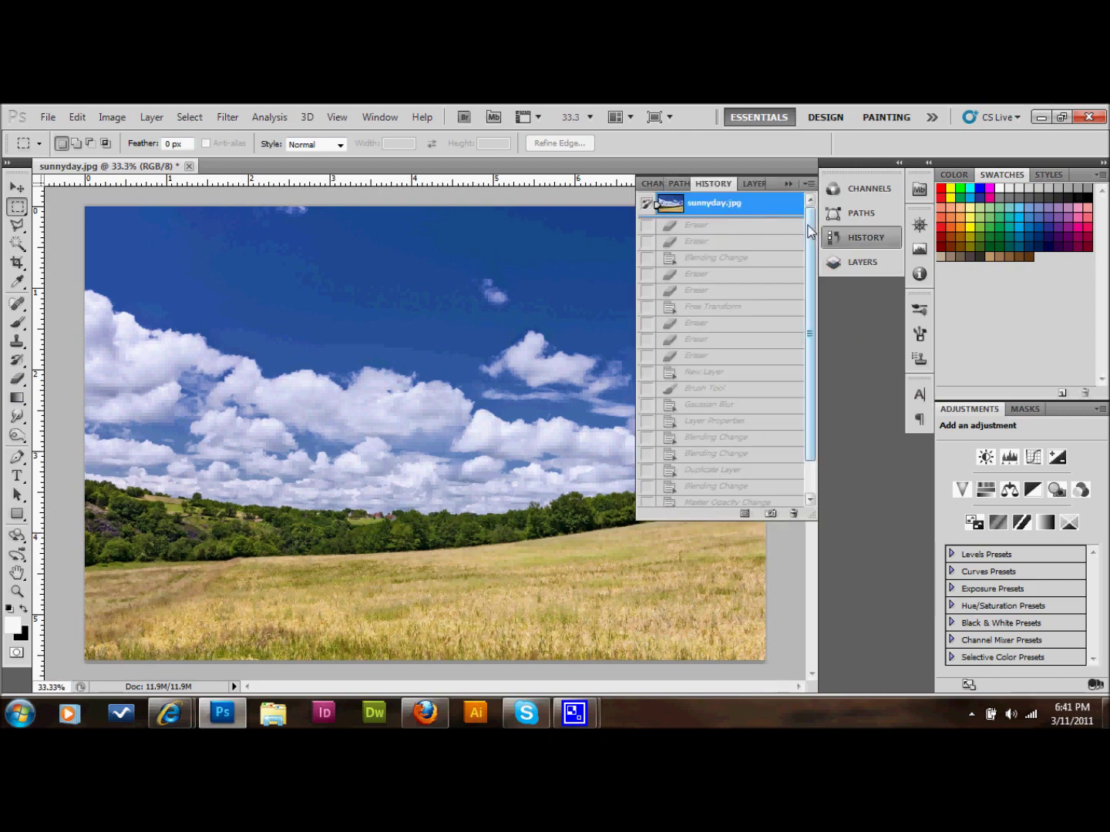
left_click_drag(810, 234, 810, 390)
left_click(749, 495)
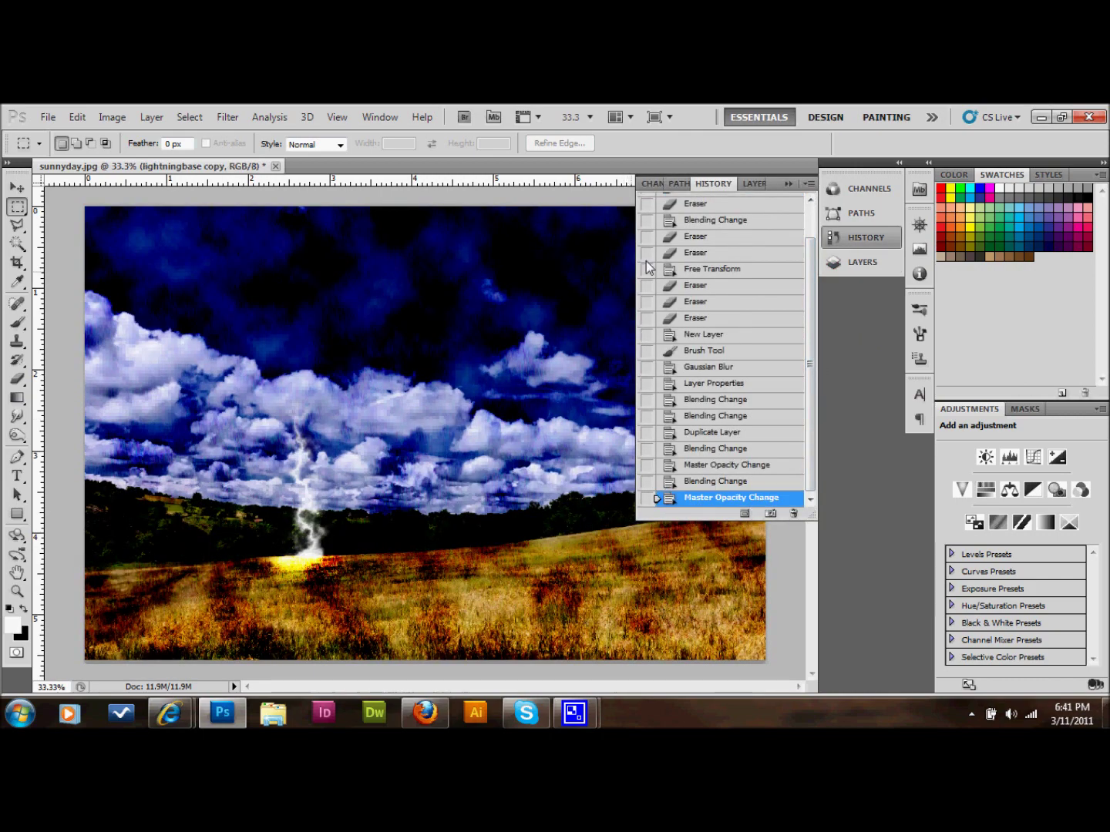
left_click(787, 184)
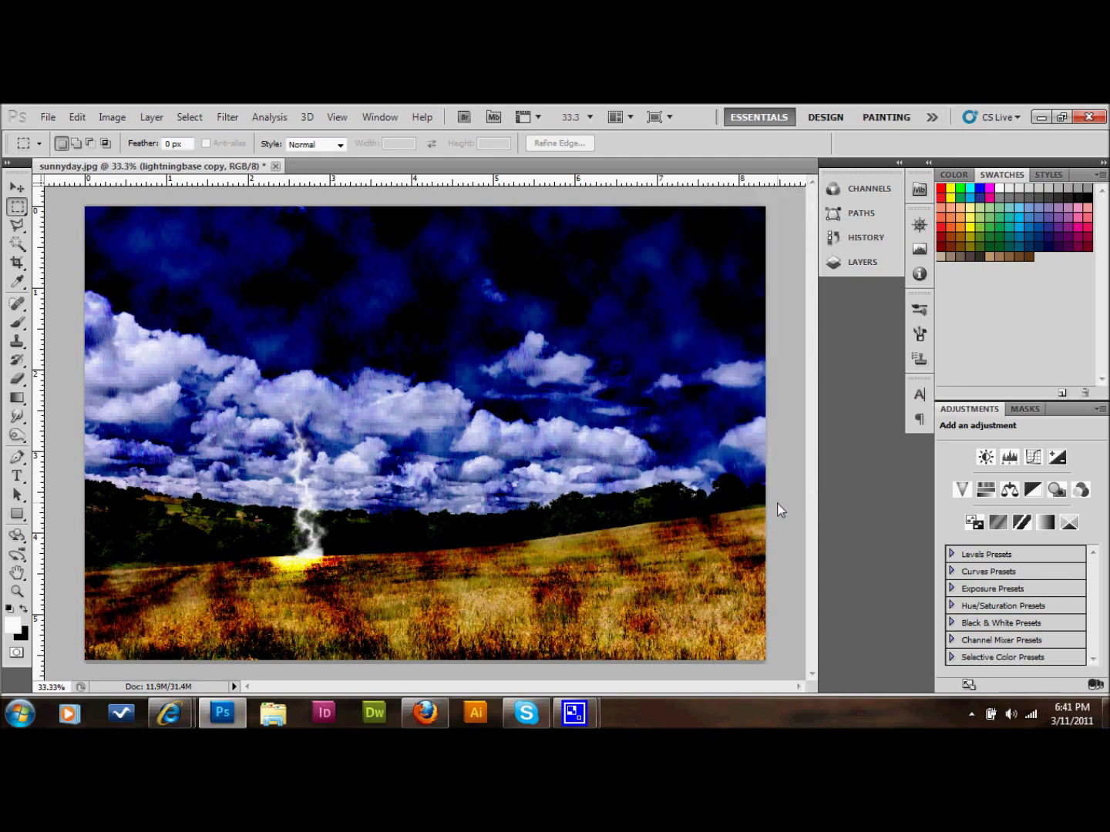